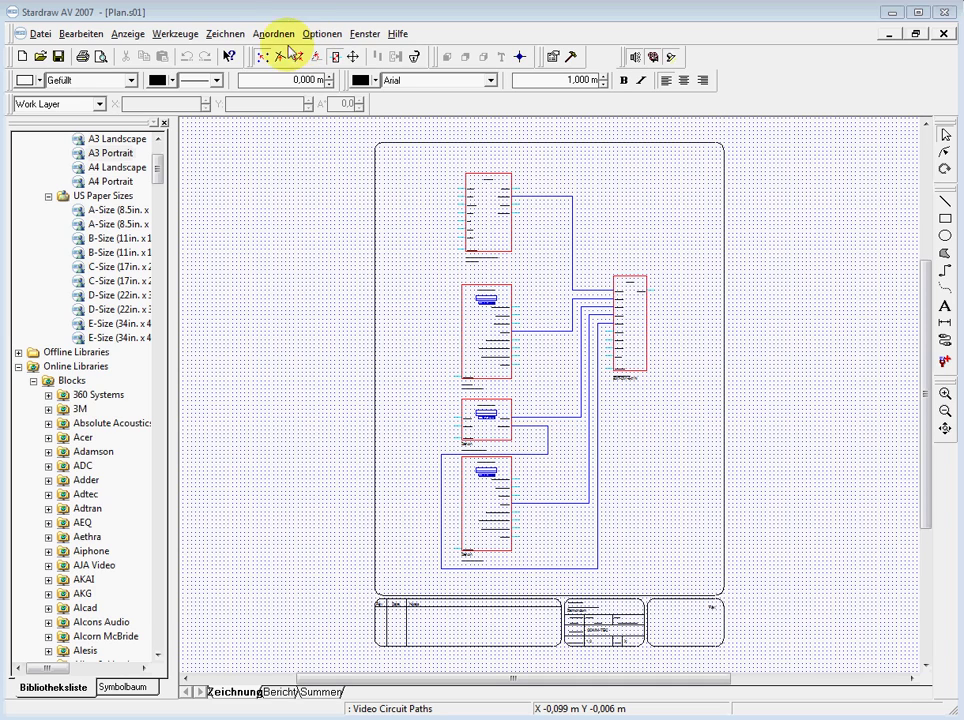
pyautogui.click(173, 35)
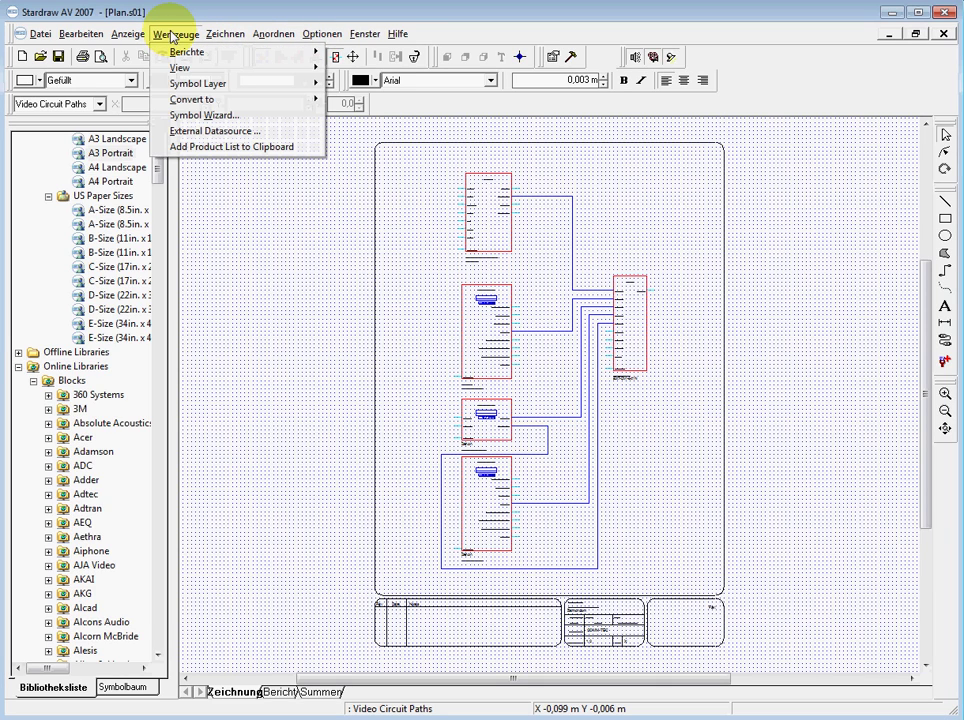
pyautogui.moveTo(186, 59)
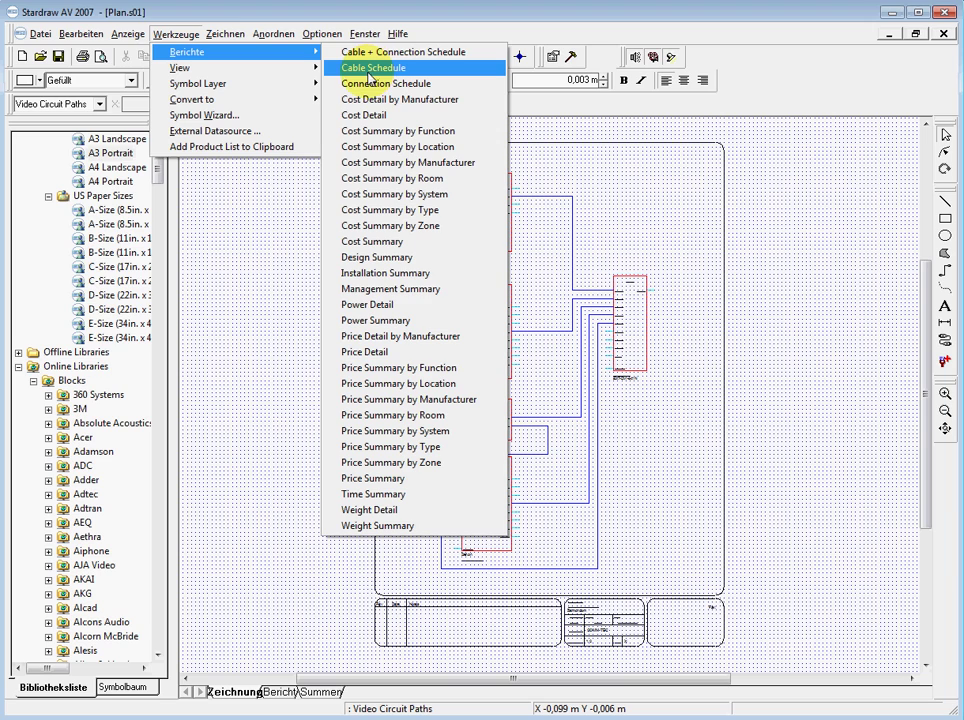
pyautogui.moveTo(356, 33)
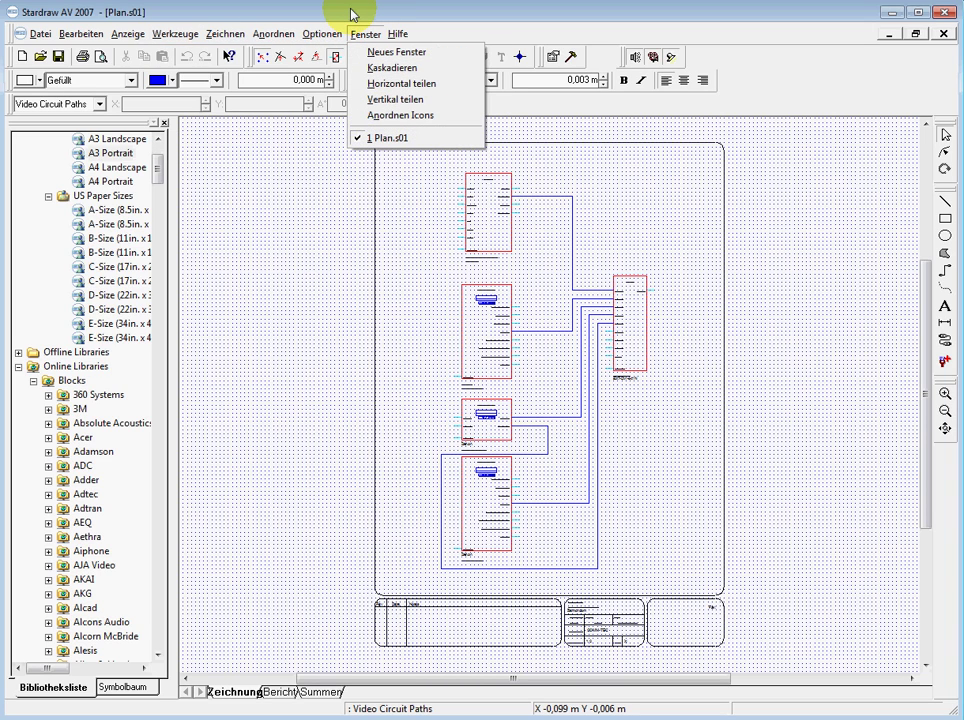
pyautogui.click(351, 15)
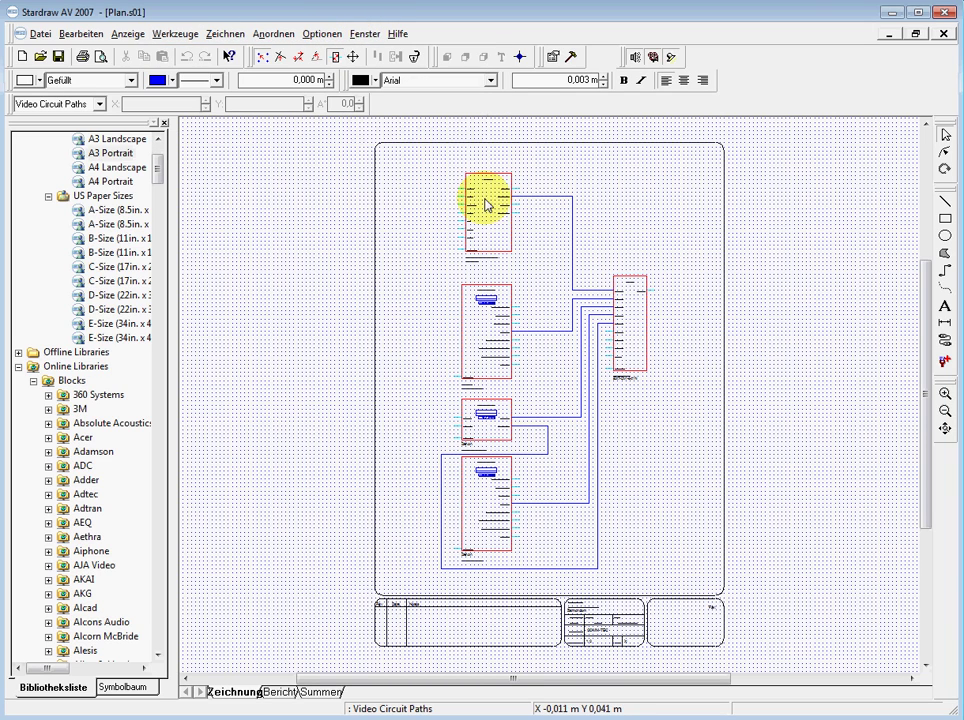
# Set the CS_Description of the cable from the computer's Monitor O/P to "HDMI cable HT34T".
pyautogui.scroll(3, 538, 222)
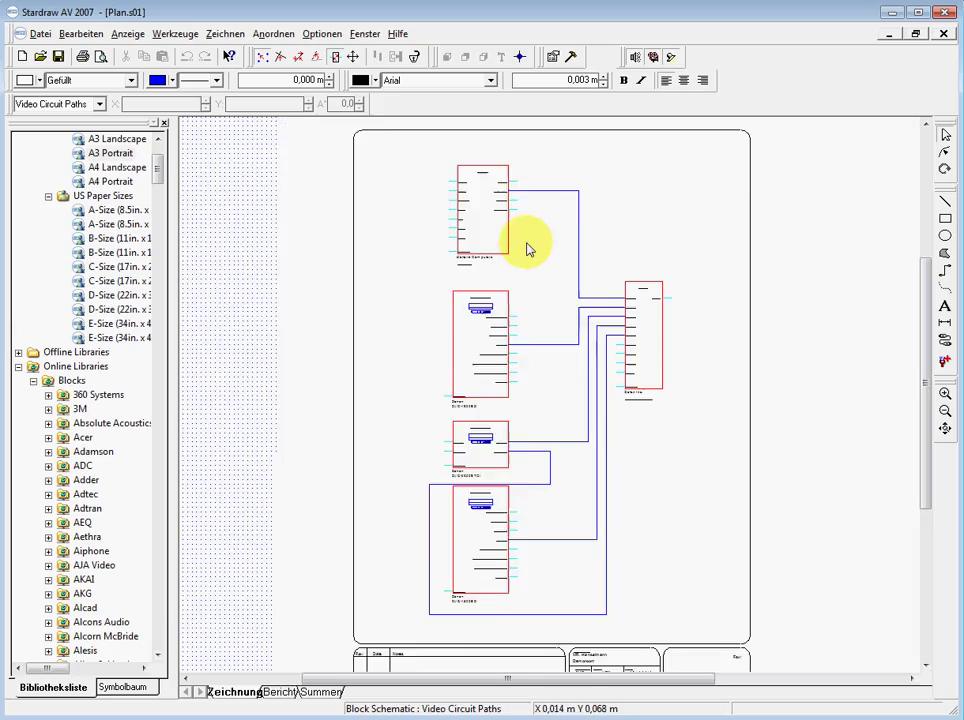
pyautogui.scroll(3, 540, 258)
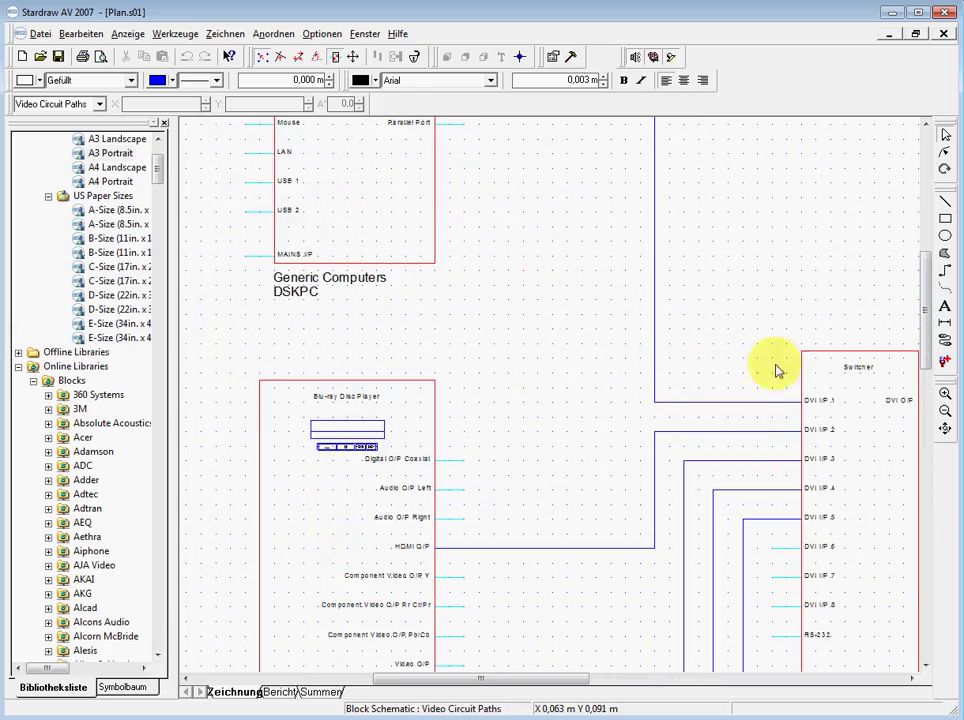
pyautogui.moveTo(932, 344); pyautogui.dragTo(931, 316)
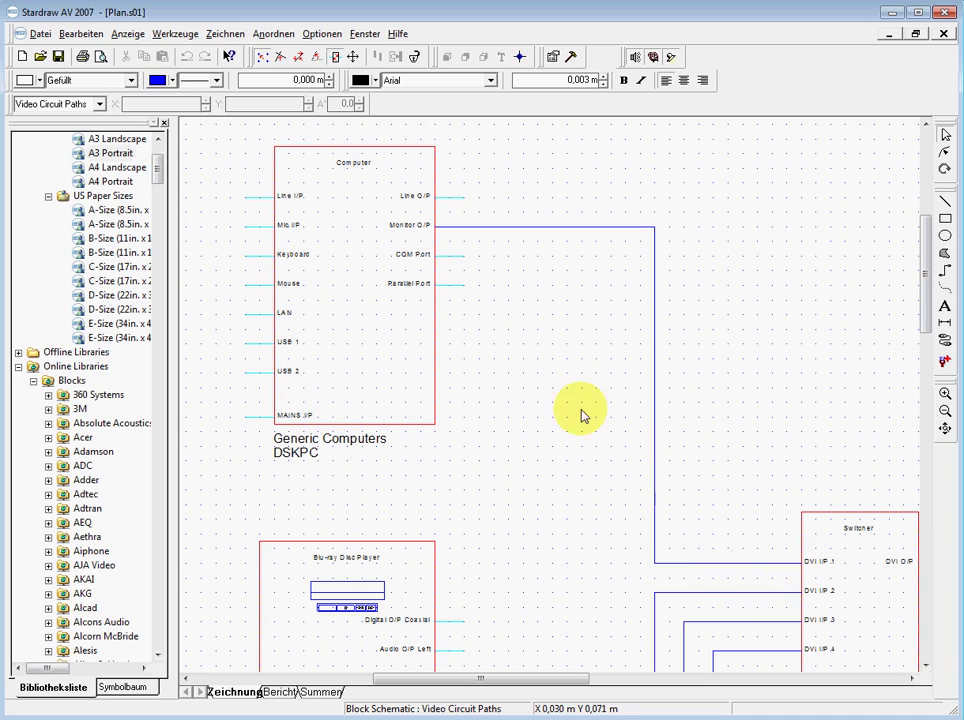
pyautogui.doubleClick(476, 233)
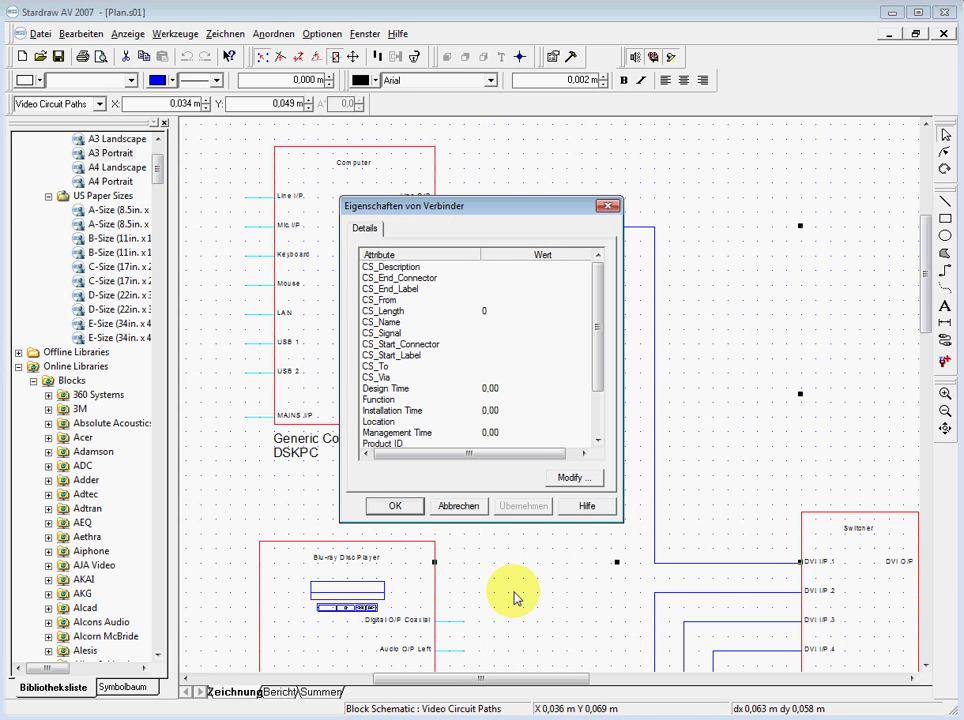
pyautogui.moveTo(528, 207); pyautogui.dragTo(443, 280)
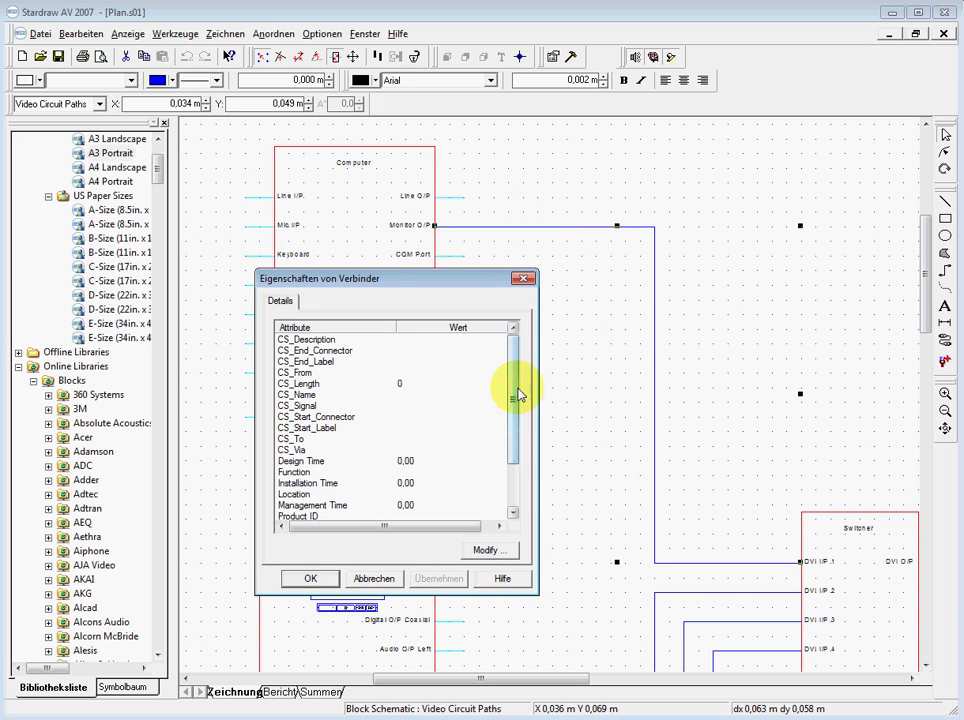
pyautogui.moveTo(514, 392); pyautogui.dragTo(473, 381)
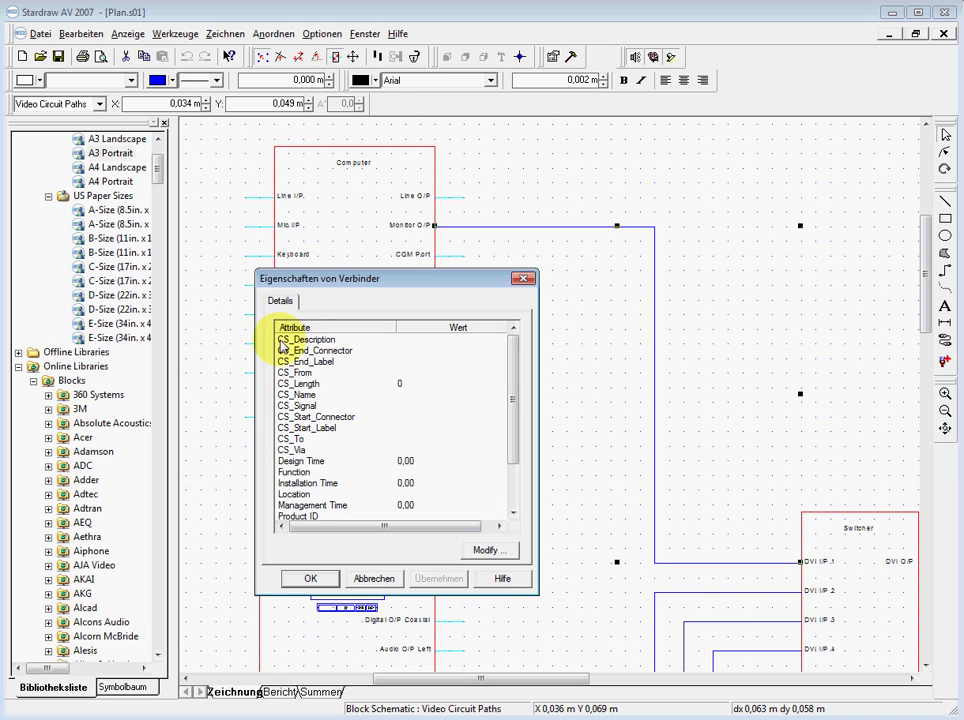
pyautogui.click(404, 342)
pyautogui.write('HDMI')
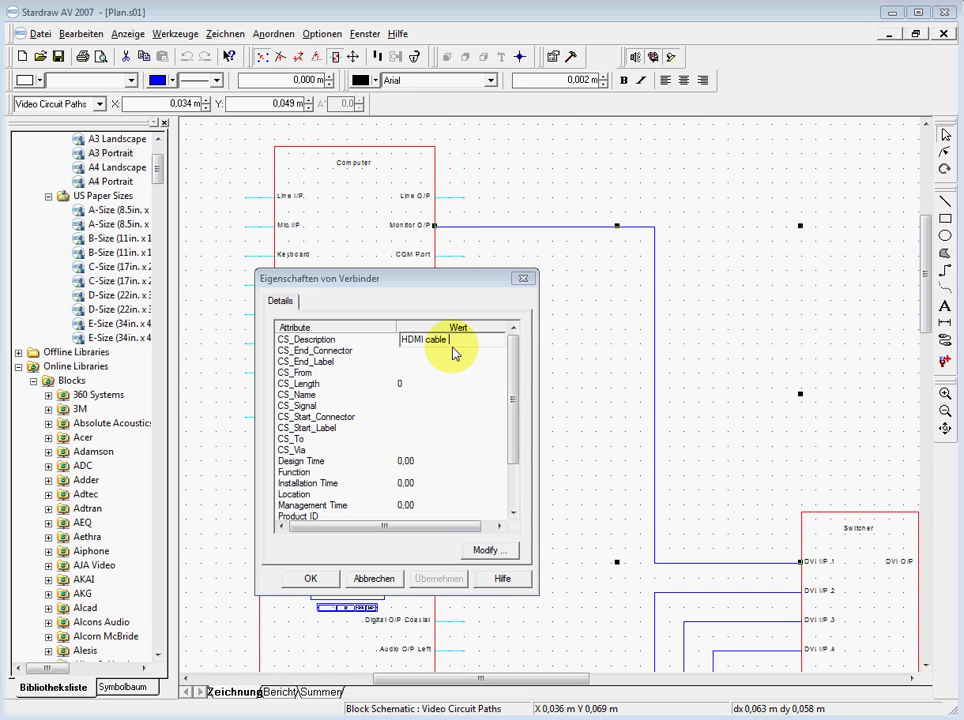
pyautogui.write('cable HT$%§R')
pyautogui.press('BackSpace')
pyautogui.press('BackSpace')
pyautogui.press('BackSpace')
pyautogui.press('BackSpace')
pyautogui.press('BackSpace')
pyautogui.write('34T')
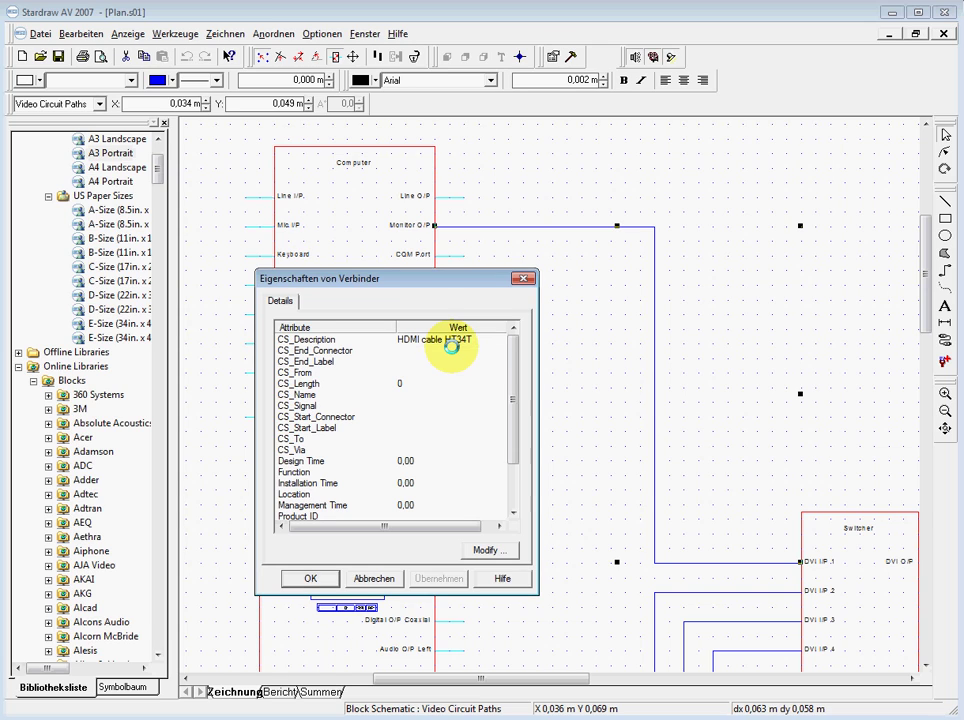
pyautogui.click(348, 347)
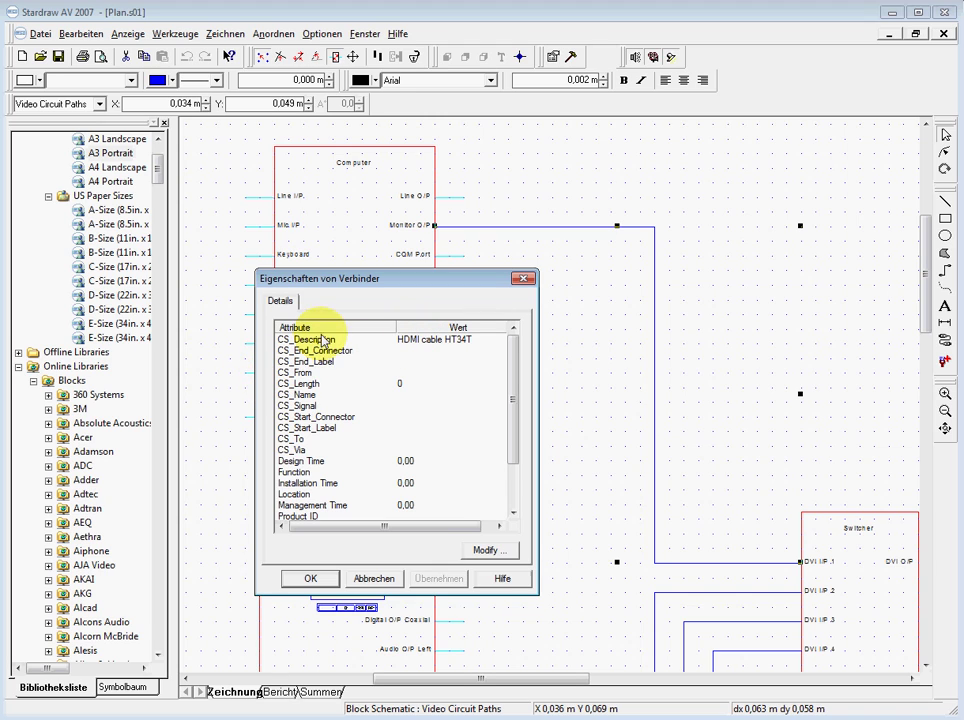
# Set the cable's CS_Start_Label to "PC DVI" and accept its properties.
pyautogui.click(407, 427)
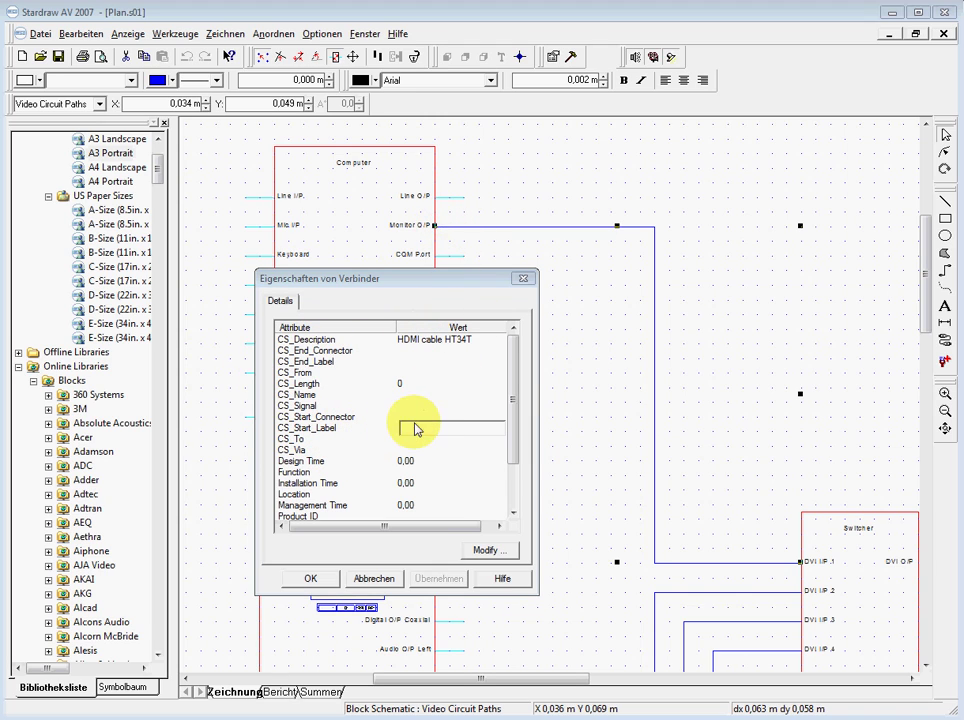
pyautogui.write('PC')
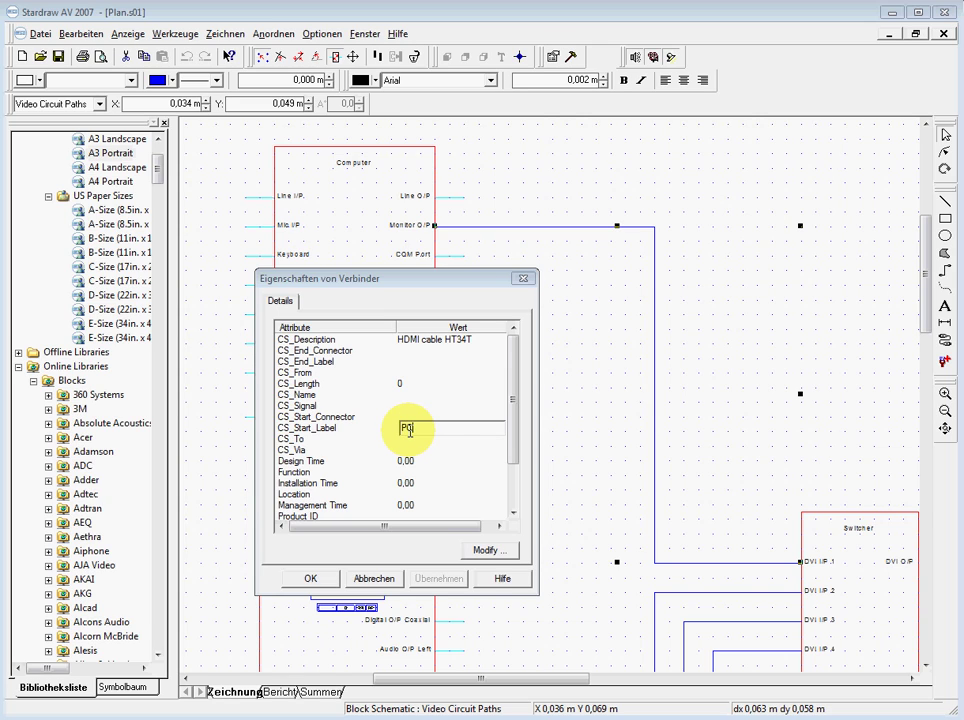
pyautogui.write(' VGA')
pyautogui.press('BackSpace')
pyautogui.press('BackSpace')
pyautogui.write('DV')
pyautogui.press('Return')
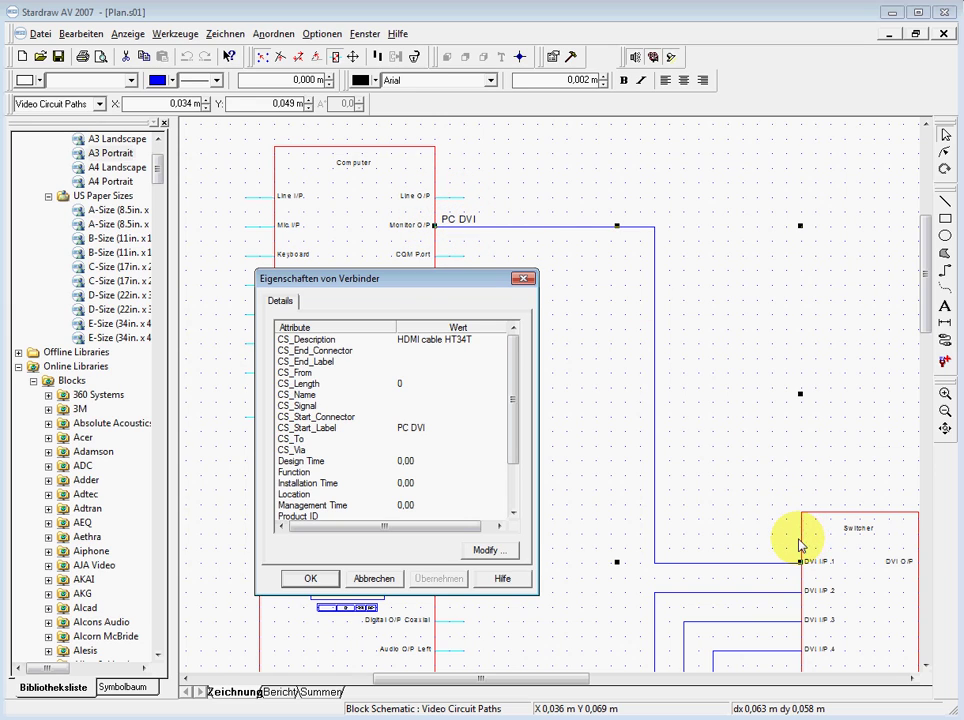
pyautogui.click(306, 581)
# Set the CS_End_Label of the computer cable to "Switcher DVI I/P 1" at the switcher's first DVI input and accept the properties.
pyautogui.moveTo(930, 301); pyautogui.dragTo(926, 374)
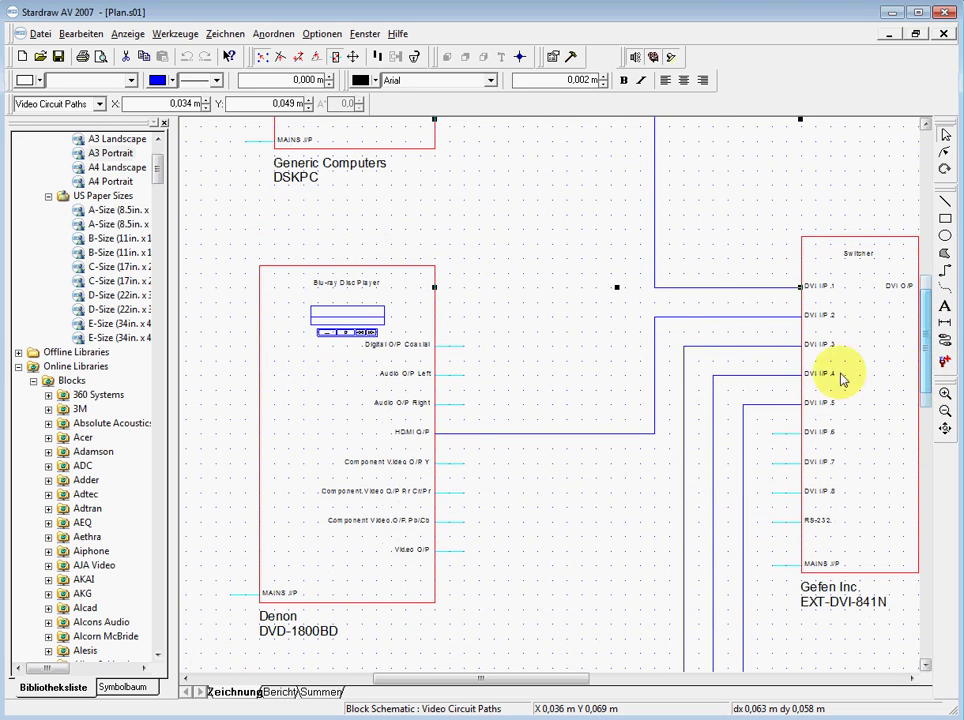
pyautogui.doubleClick(702, 289)
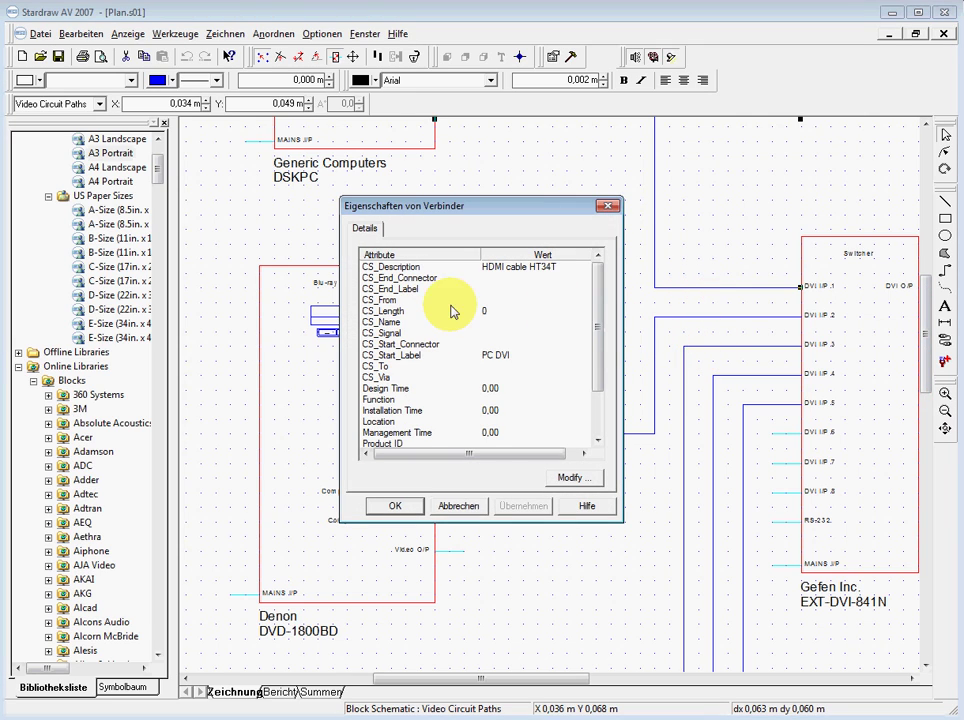
pyautogui.click(506, 268)
pyautogui.click(445, 299)
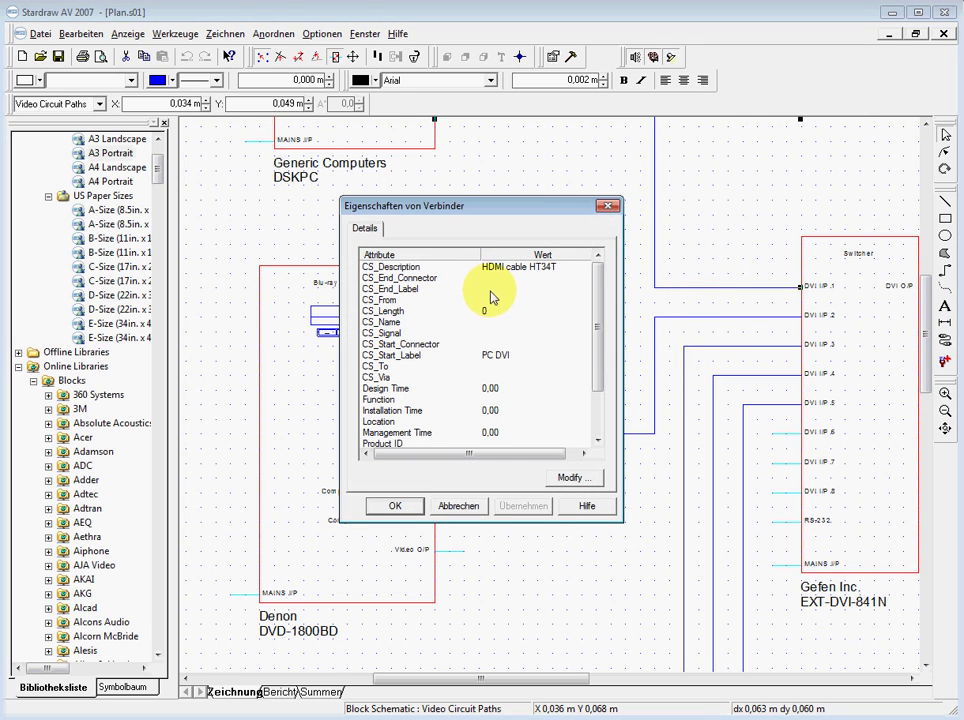
pyautogui.click(491, 289)
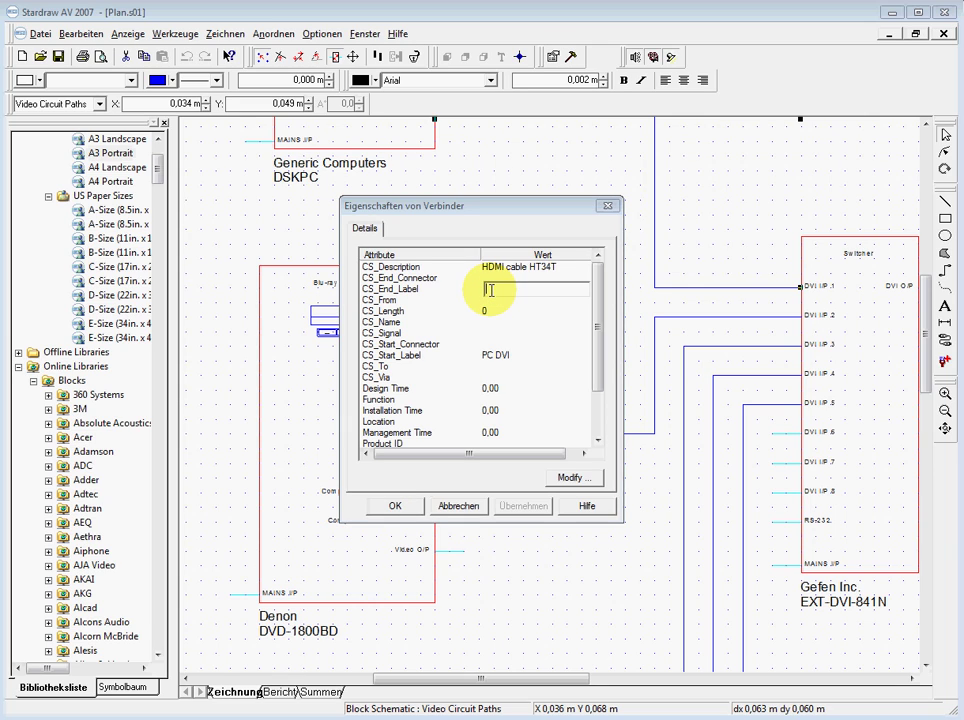
pyautogui.write('Switcher DV')
pyautogui.write('I I/P 1')
pyautogui.press('Return')
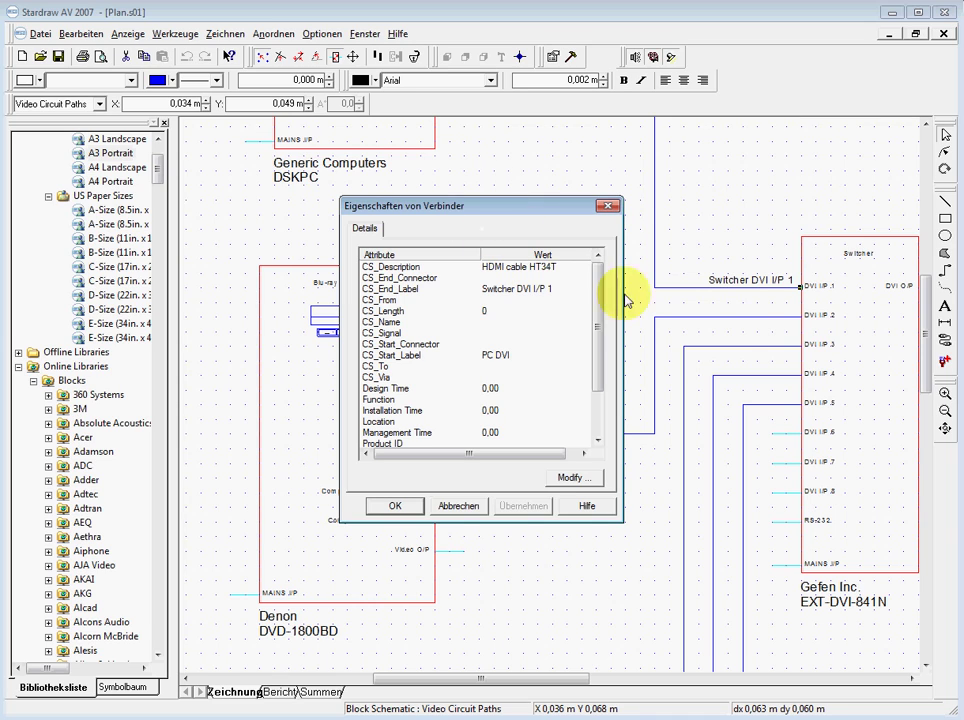
pyautogui.click(398, 506)
# Clear the CS_End_Label of the cable entering the switcher's DVI I/P 1 and accept the properties.
pyautogui.doubleClick(691, 320)
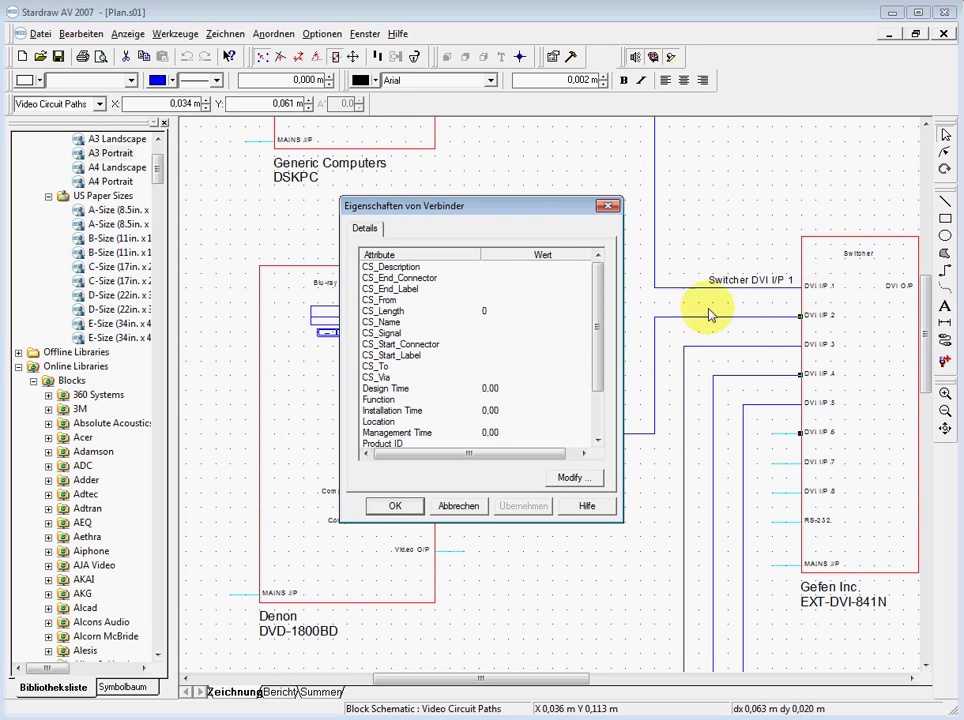
pyautogui.click(608, 207)
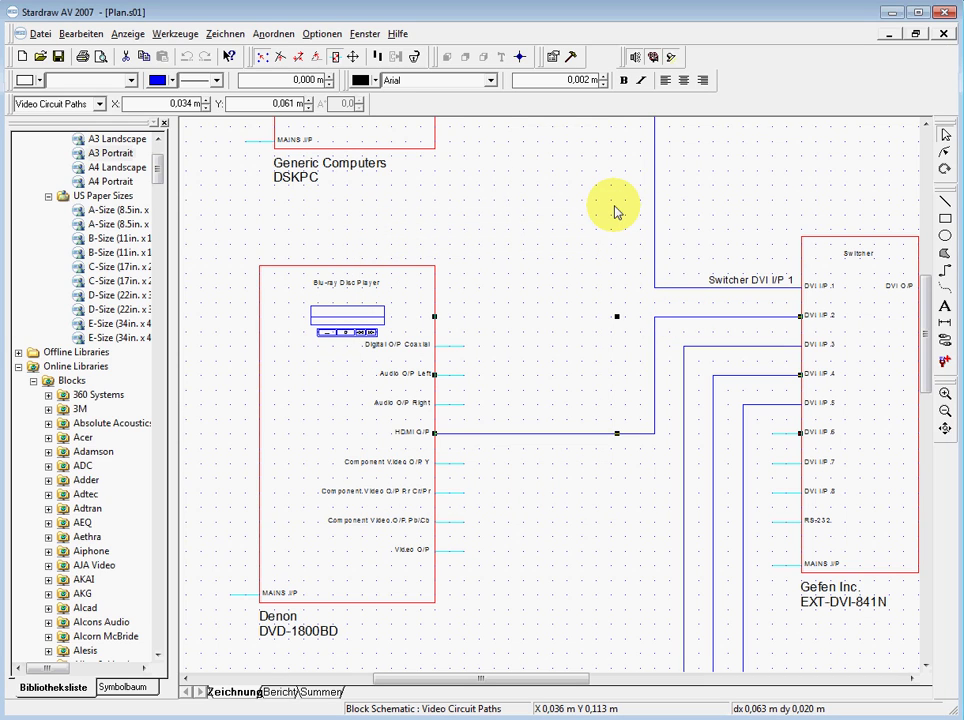
pyautogui.doubleClick(692, 287)
pyautogui.click(560, 290)
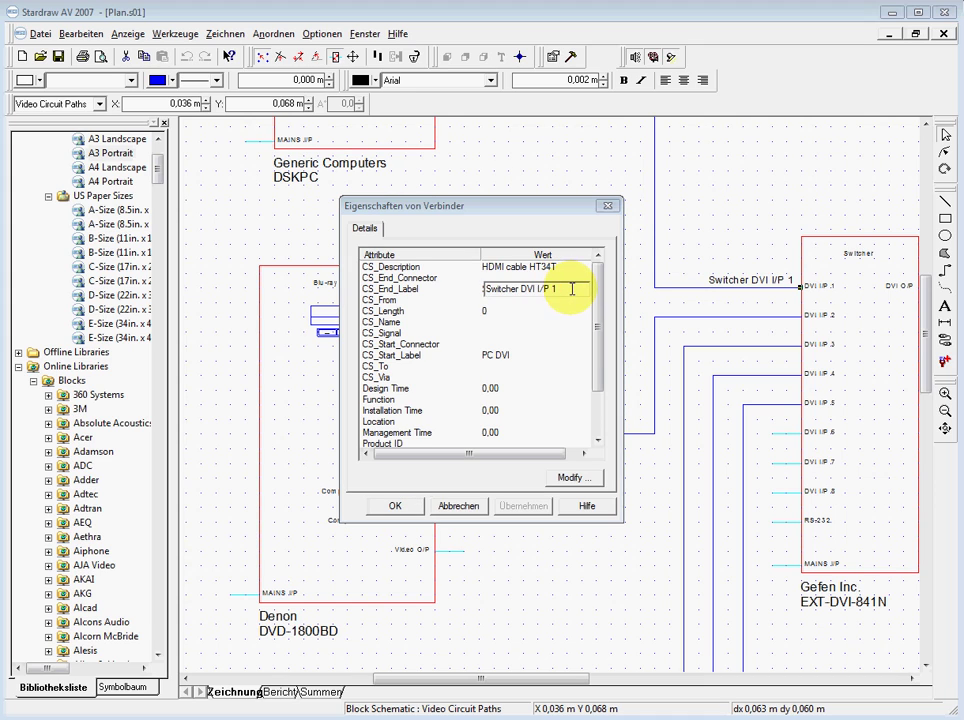
pyautogui.press('Delete')
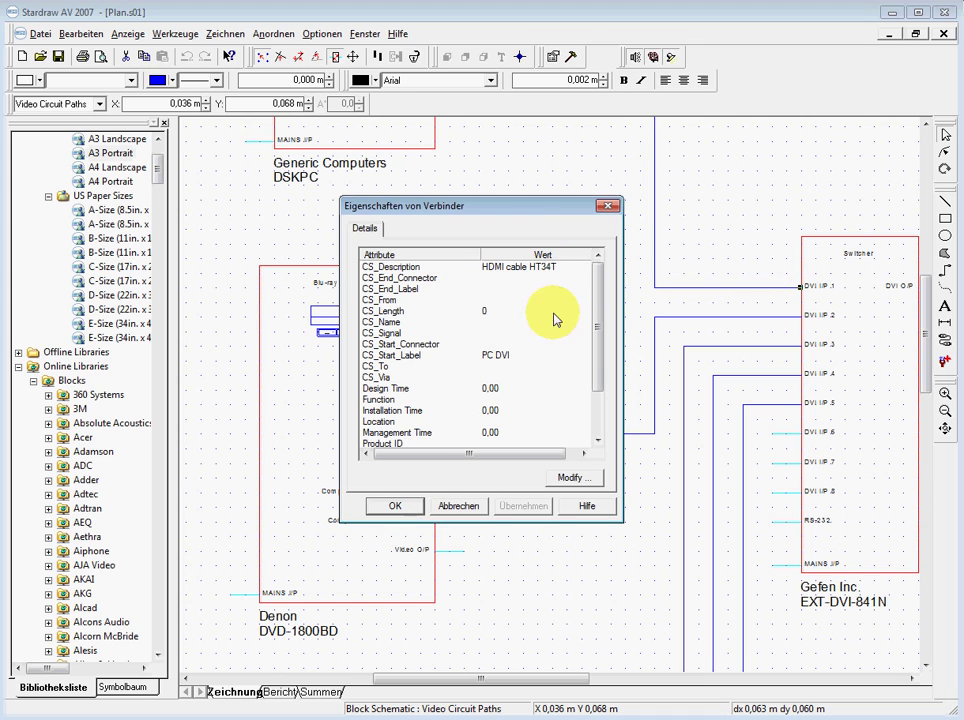
pyautogui.click(396, 505)
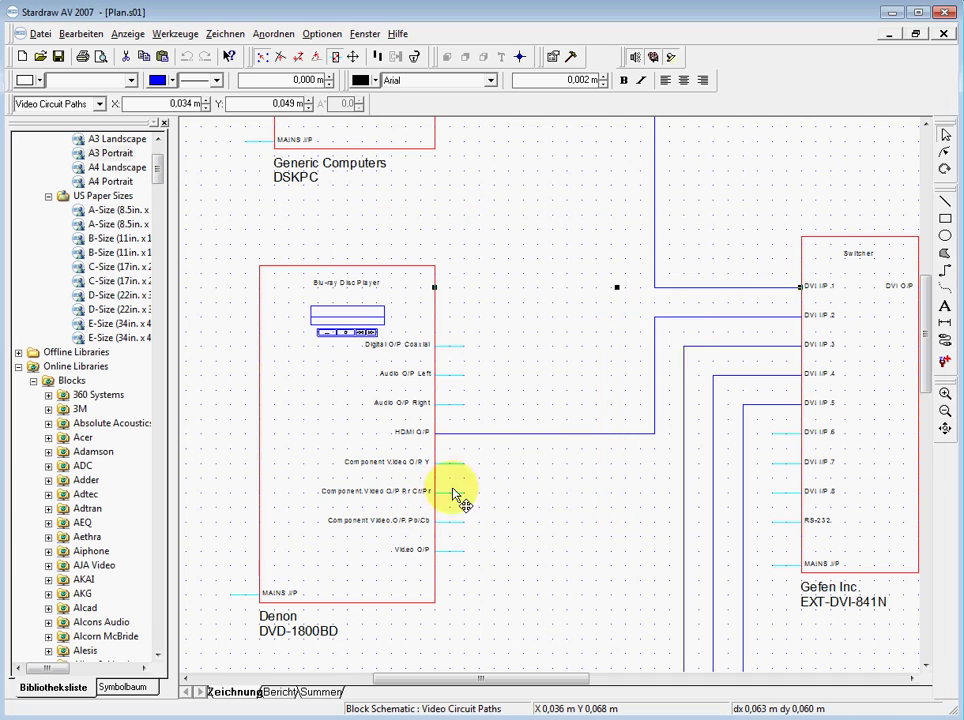
# Start the Edit Attributes Tool for the CS_End_Label attribute with the type set to Number.
pyautogui.click(945, 364)
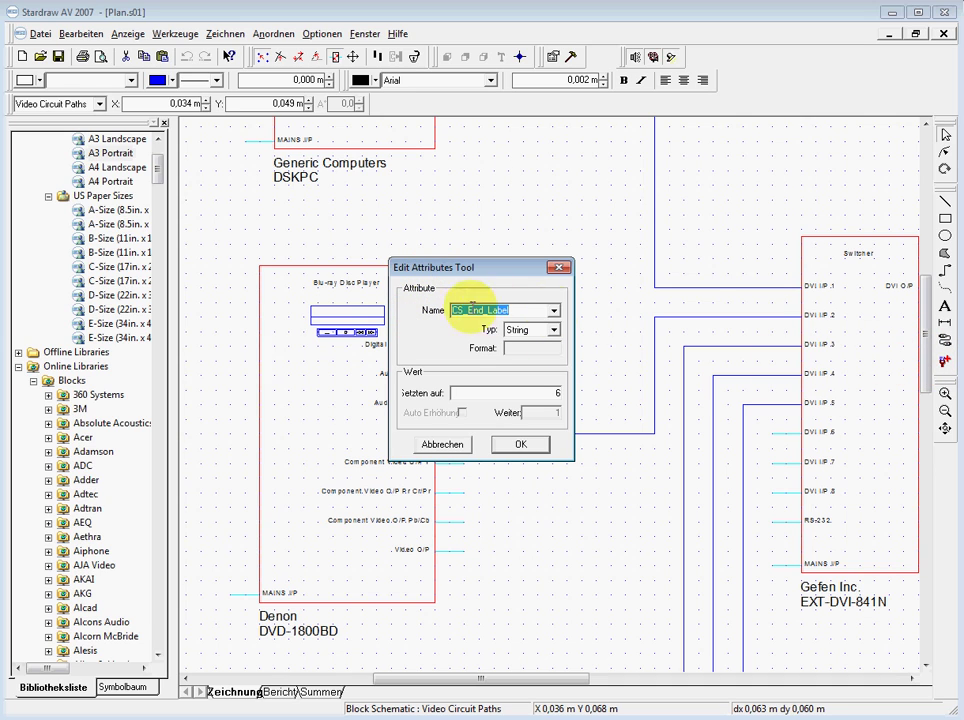
pyautogui.click(554, 311)
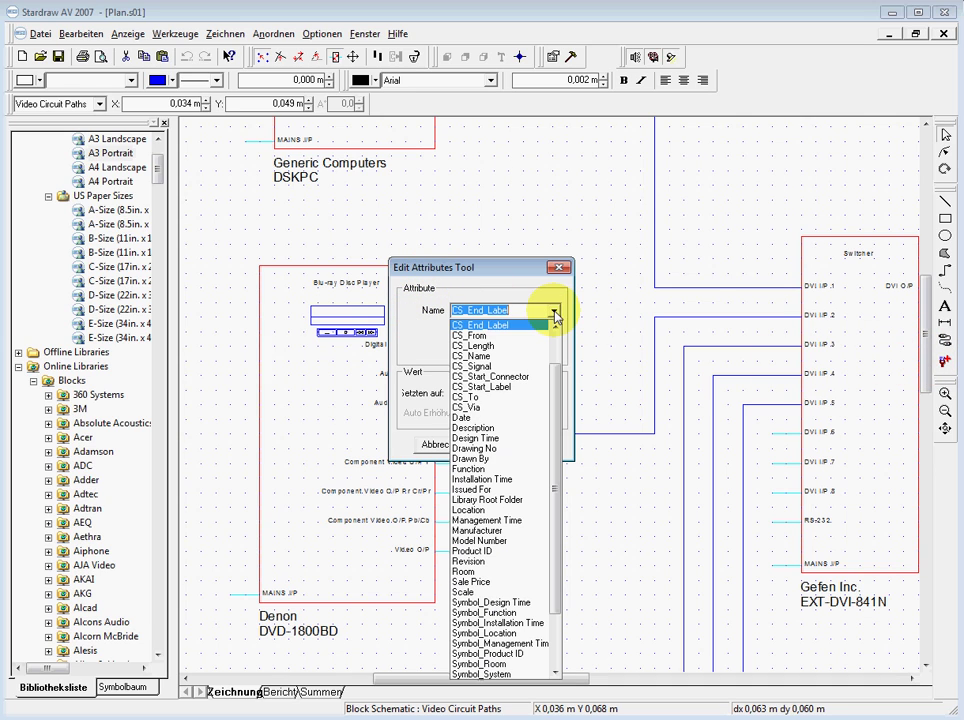
pyautogui.click(484, 327)
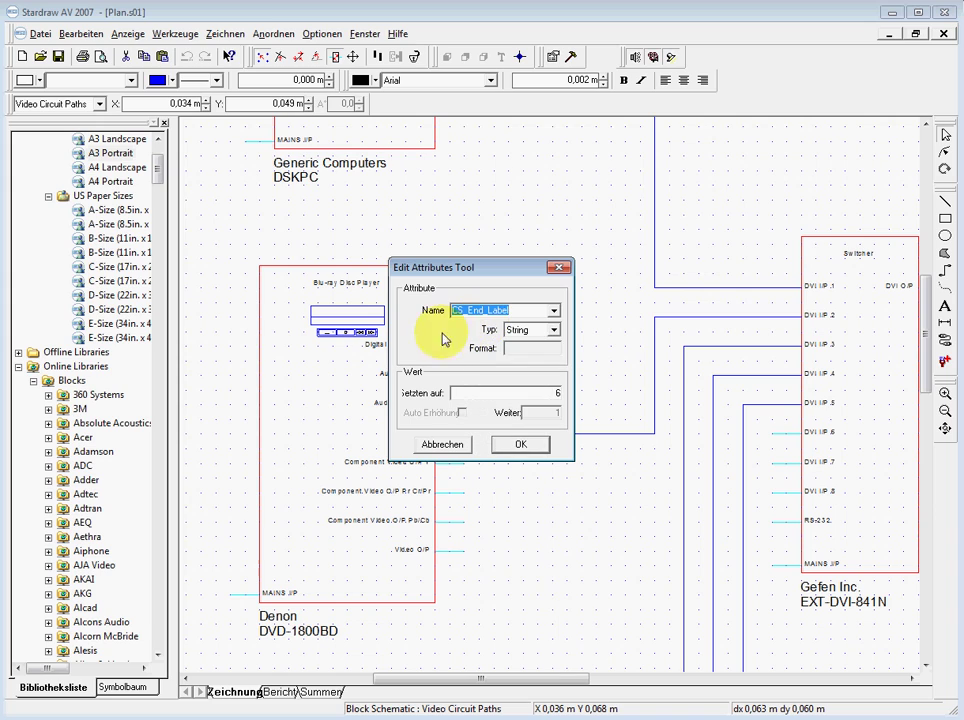
pyautogui.click(556, 331)
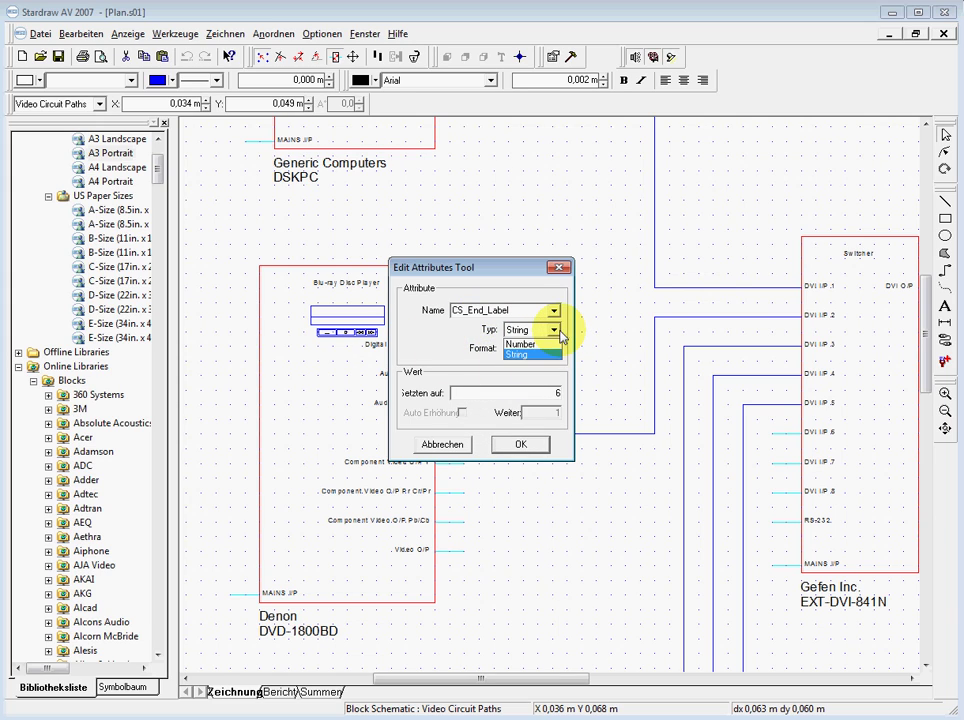
pyautogui.click(528, 345)
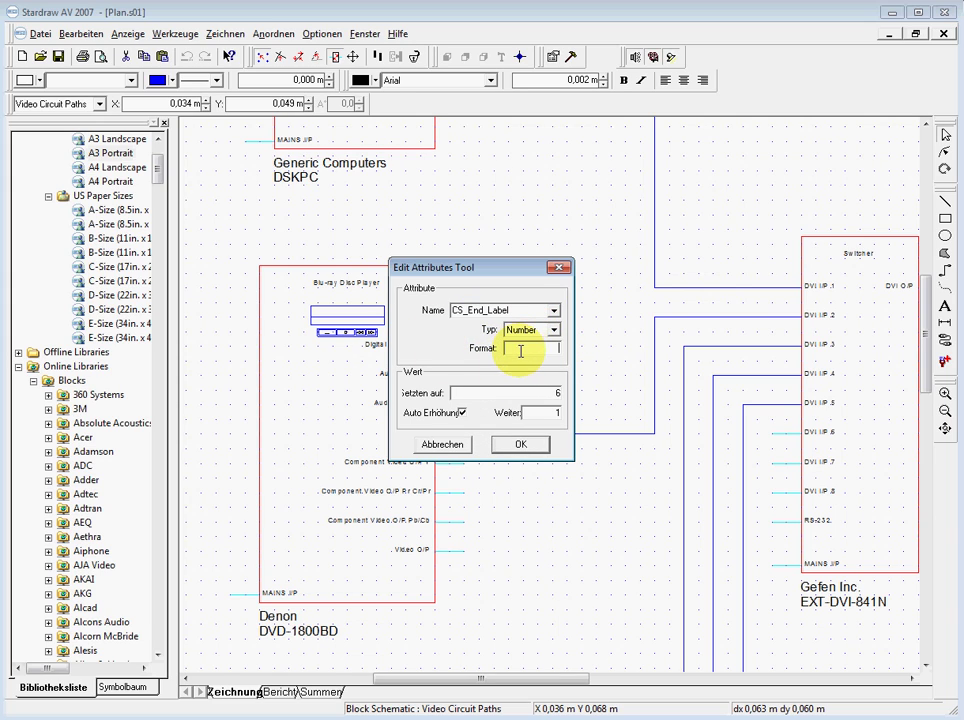
# Set the tool's format to "Switcher DVI I/P 1" with a starting value of 1, and accept the settings.
pyautogui.click(529, 349)
pyautogui.write('cher DVI I/P 1')
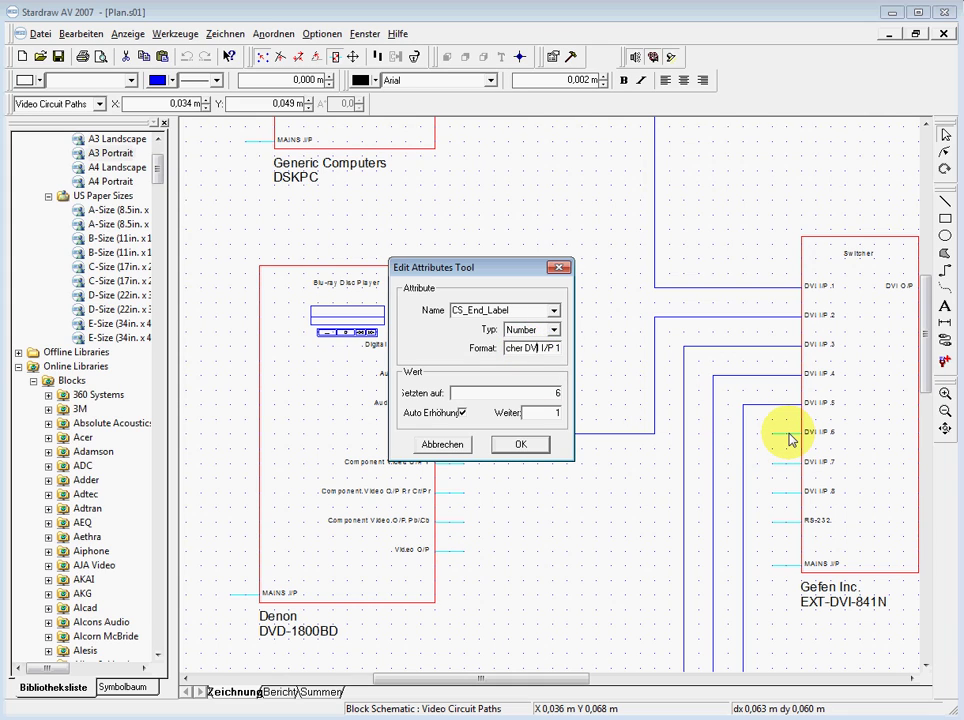
pyautogui.press('Home')
pyautogui.write('#')
pyautogui.press('BackSpace')
pyautogui.doubleClick(555, 392)
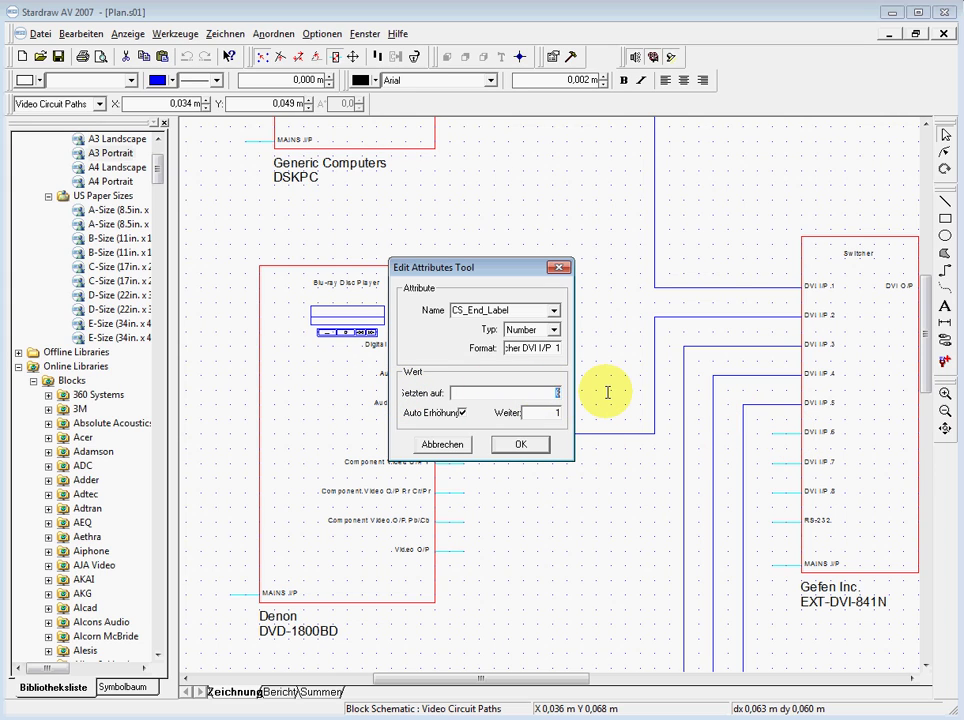
pyautogui.write('1')
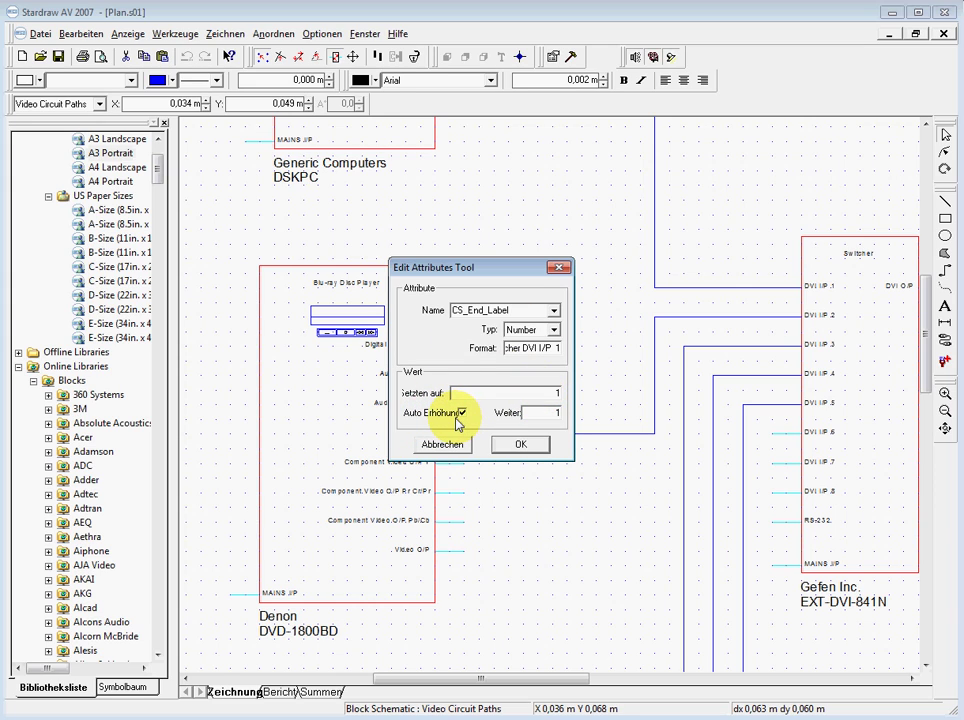
pyautogui.click(559, 416)
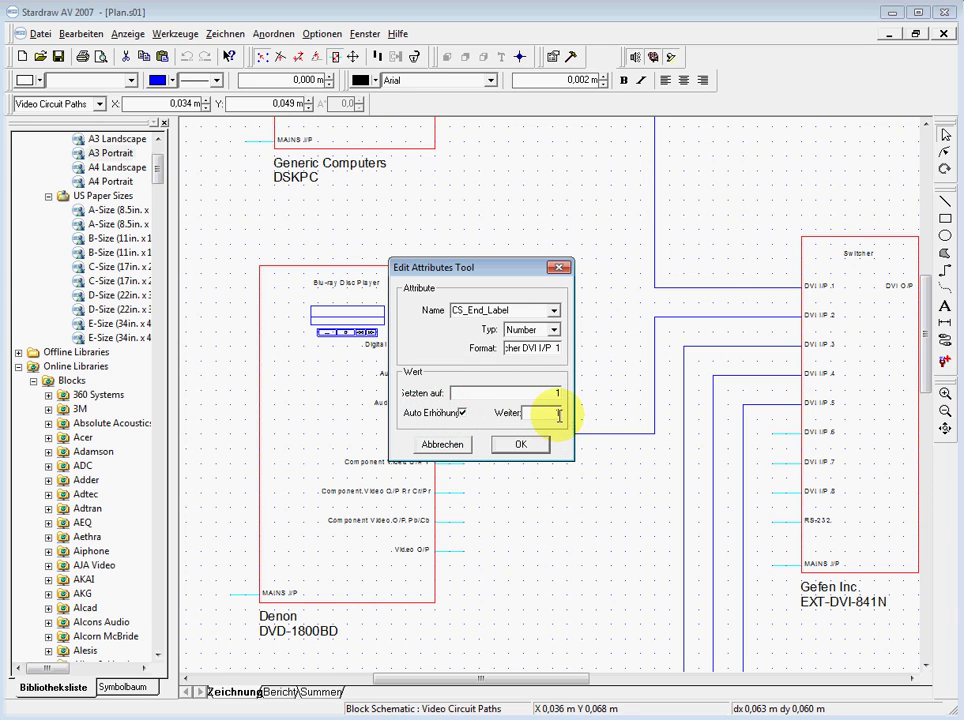
pyautogui.click(521, 446)
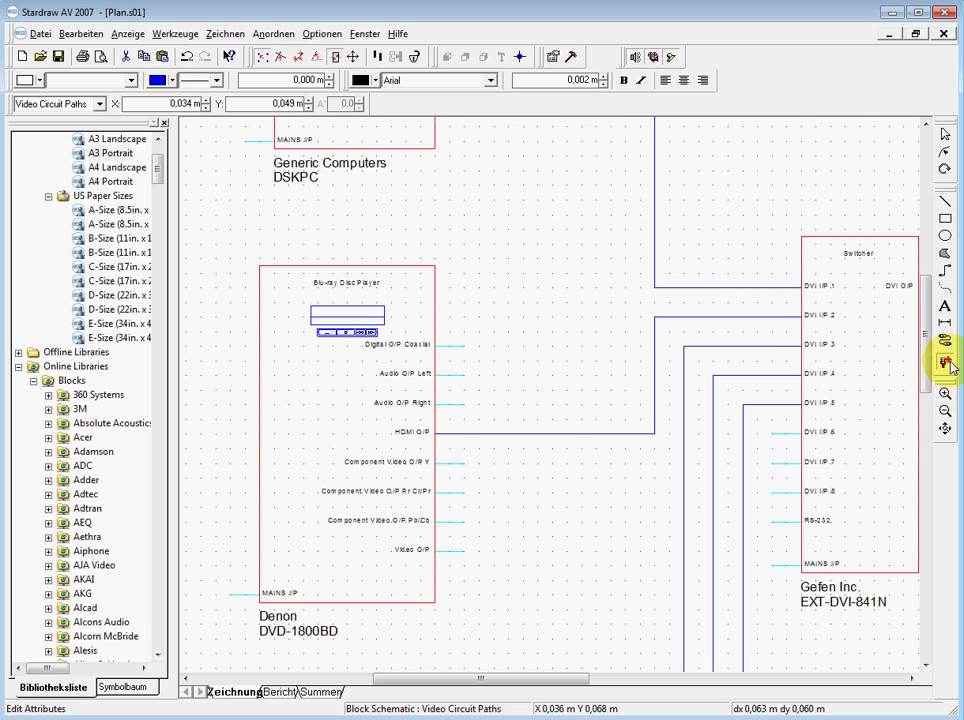
# Reopen the Edit Attributes Tool settings, replace the format's final digit with "#", and restart the numbering at 1.
pyautogui.click(831, 372)
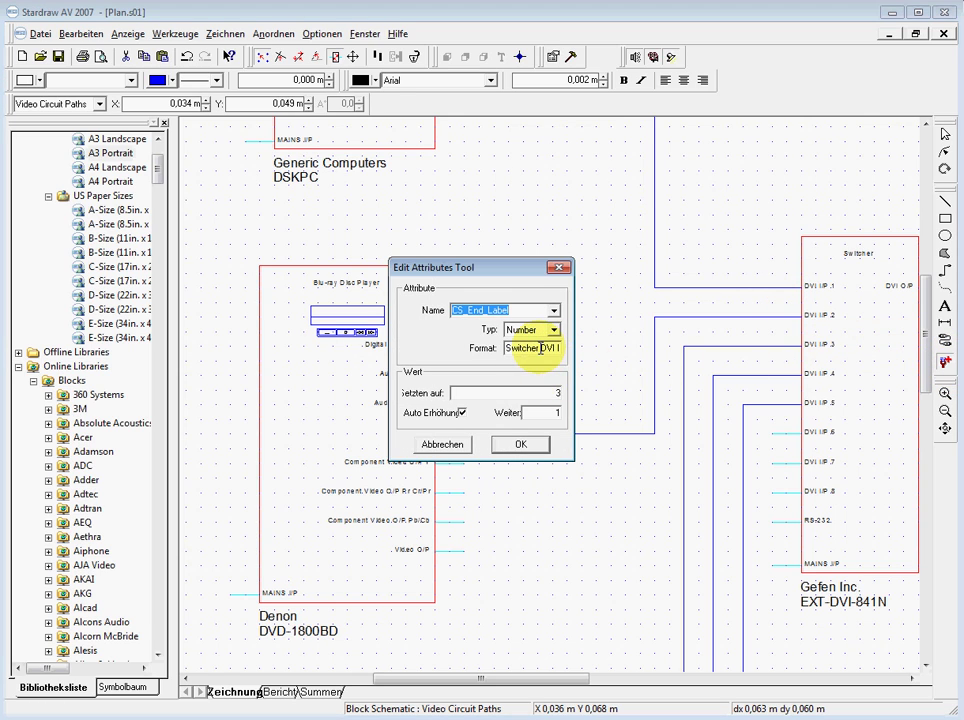
pyautogui.press('Tab')
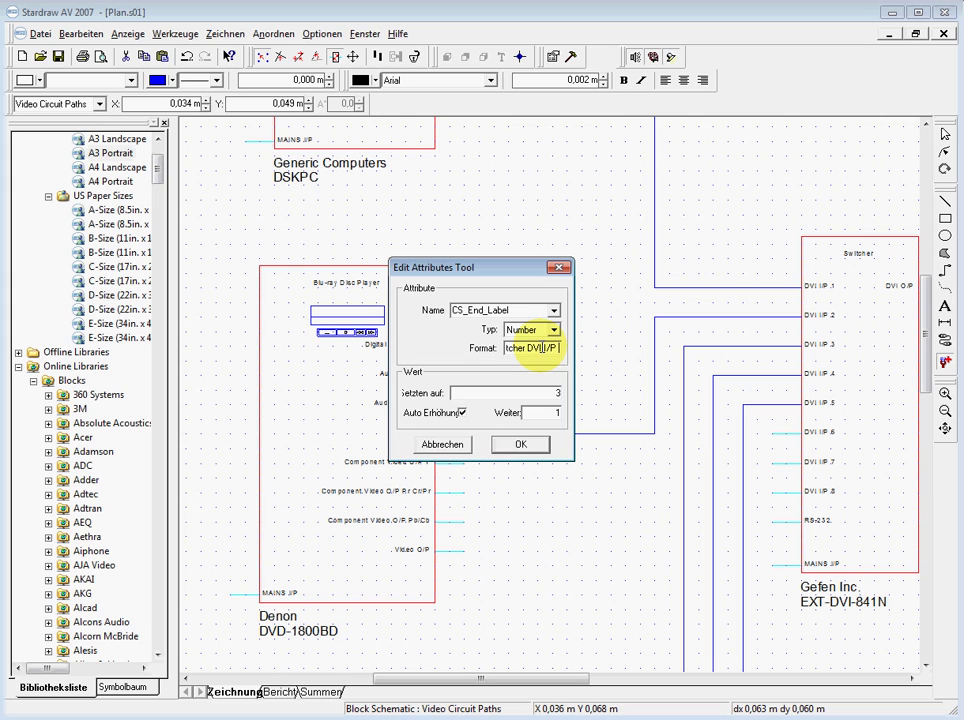
pyautogui.write('#')
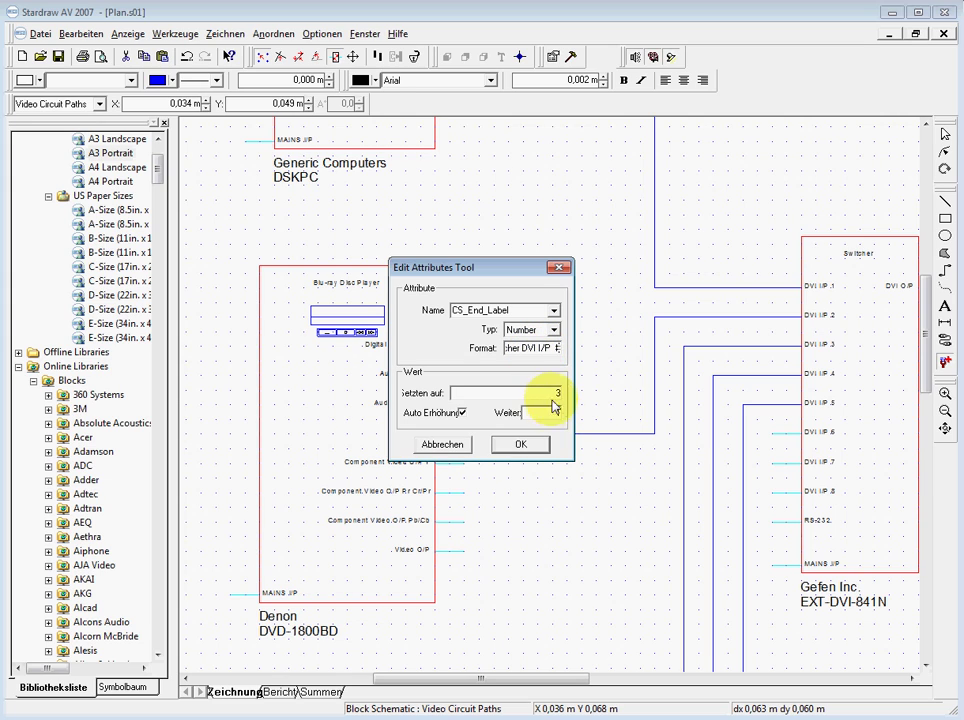
pyautogui.doubleClick(556, 393)
pyautogui.write('1')
pyautogui.click(520, 444)
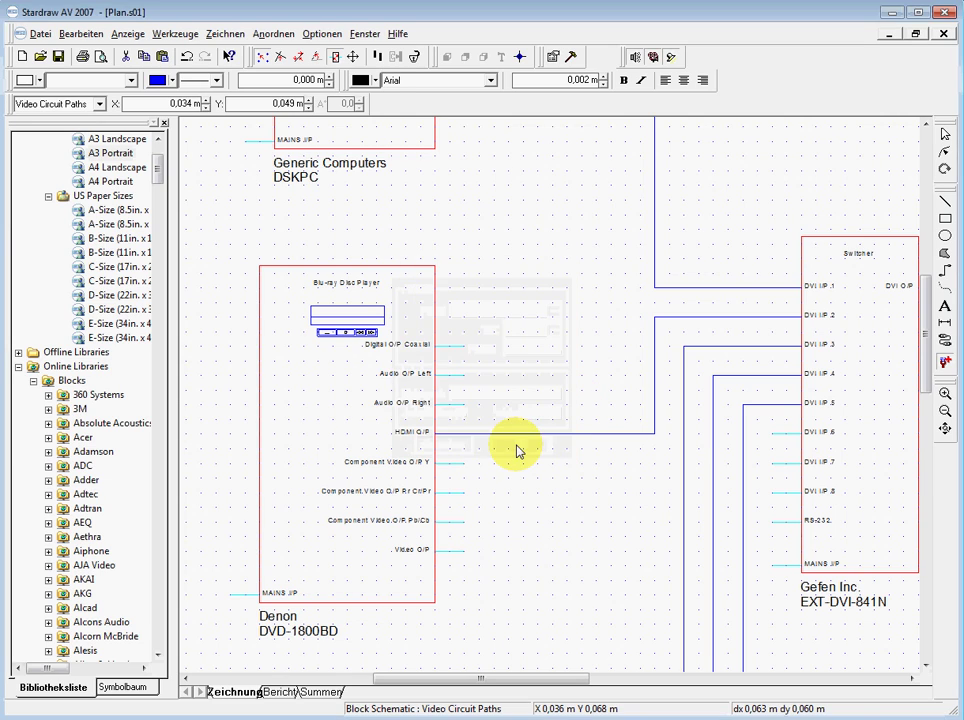
# Apply the numbered CS_End_Label to the five cables entering the switcher's DVI I/P 1 to 5, in order.
pyautogui.click(783, 296)
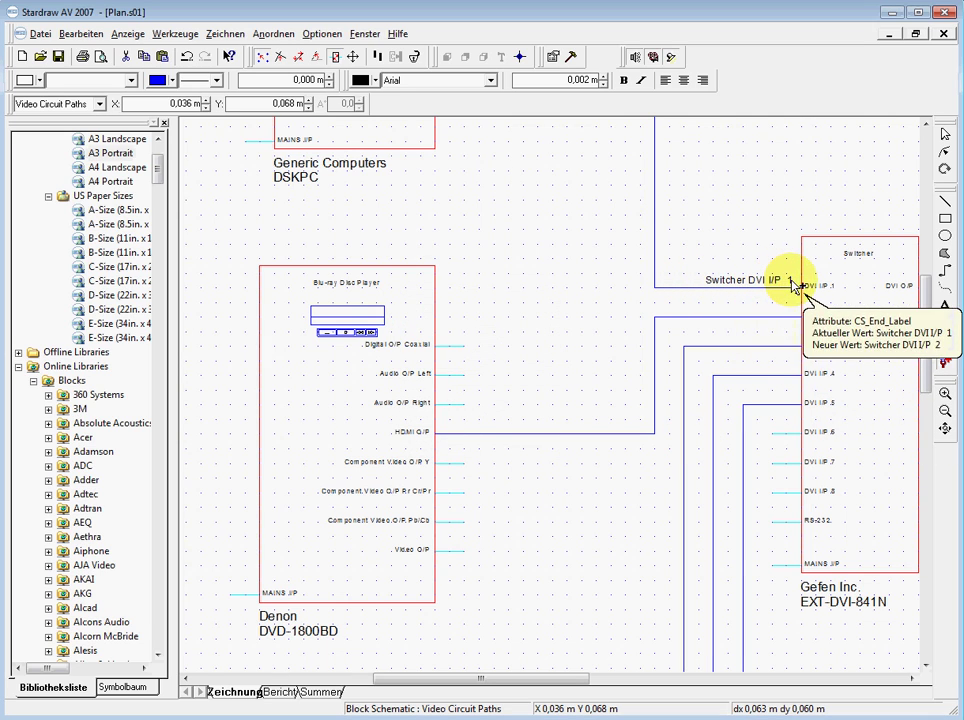
pyautogui.click(745, 322)
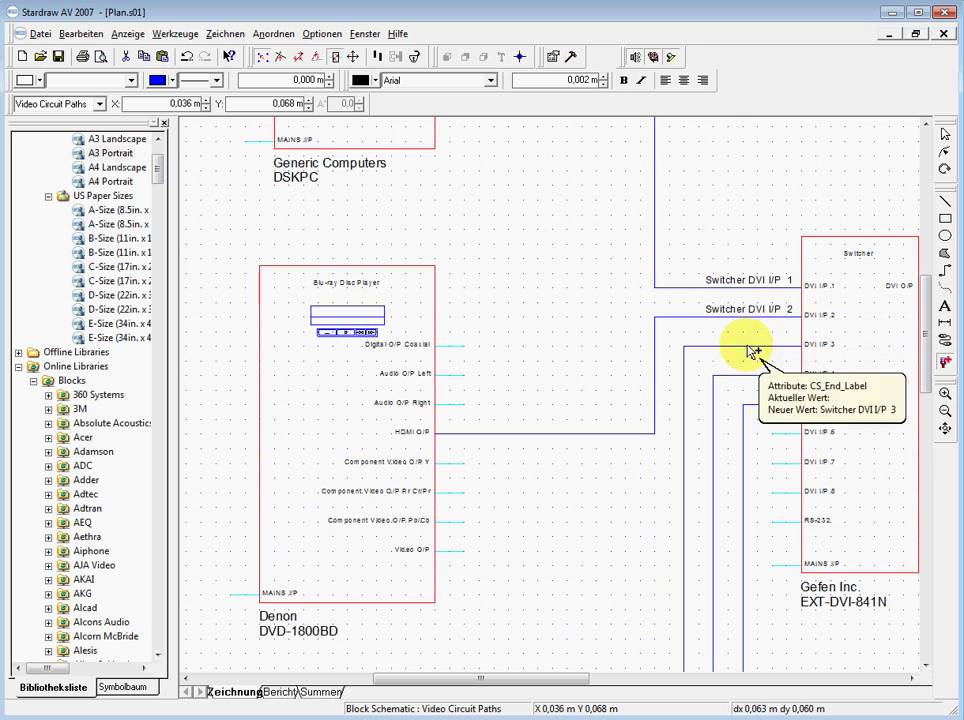
pyautogui.click(746, 349)
pyautogui.click(745, 377)
pyautogui.click(748, 406)
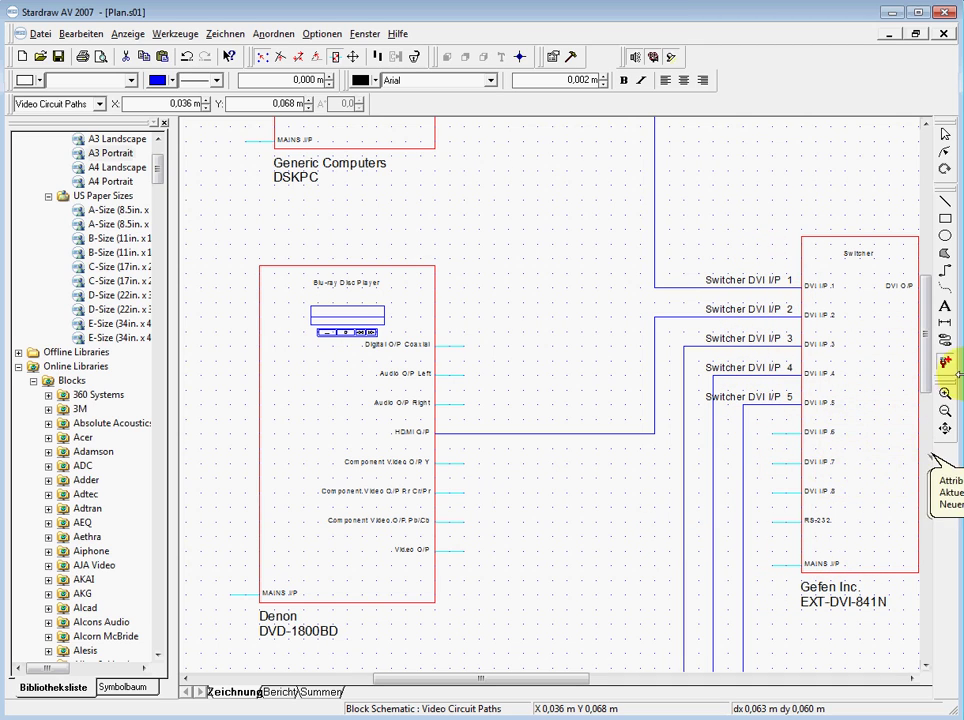
# Configure the Edit Attributes Tool to write "HDMI cable" as a String into the CS_Description attribute.
pyautogui.doubleClick(946, 366)
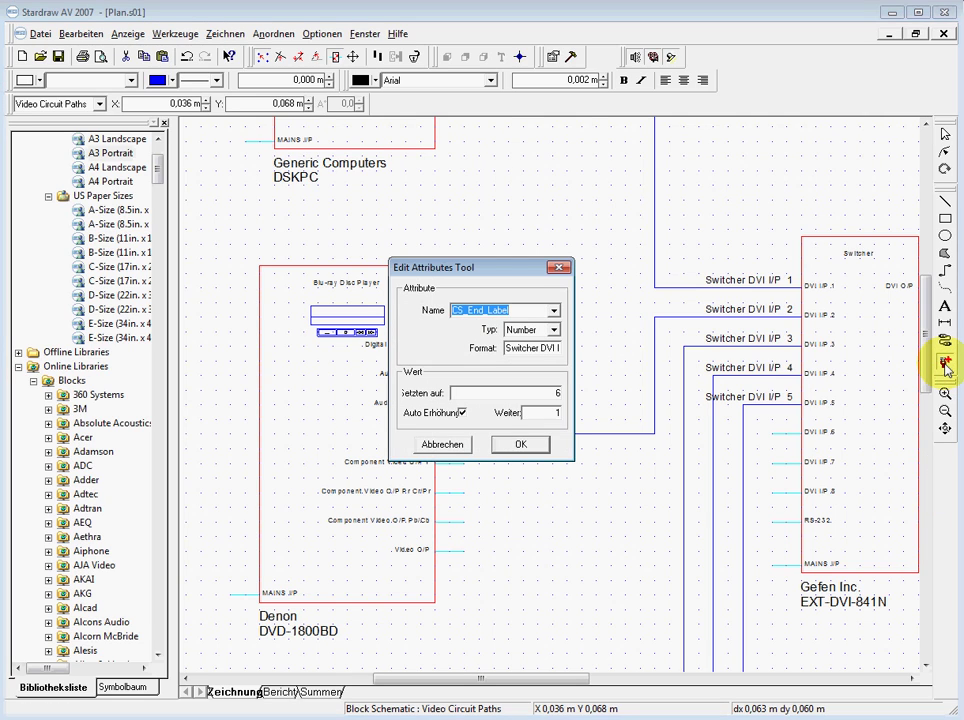
pyautogui.click(554, 311)
pyautogui.scroll(2, 555, 330)
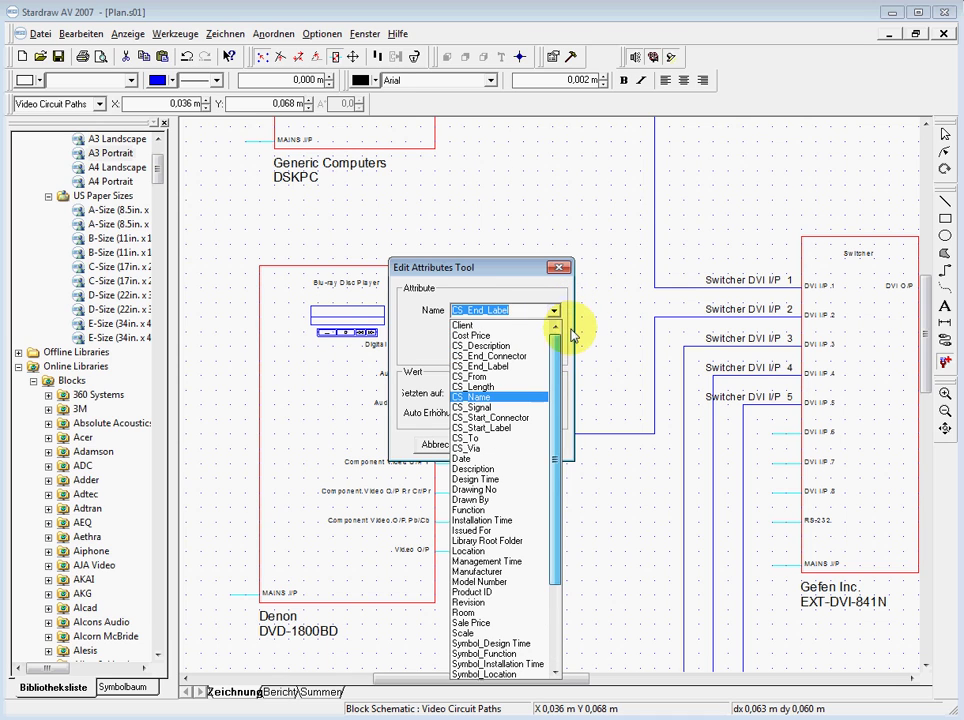
pyautogui.click(462, 347)
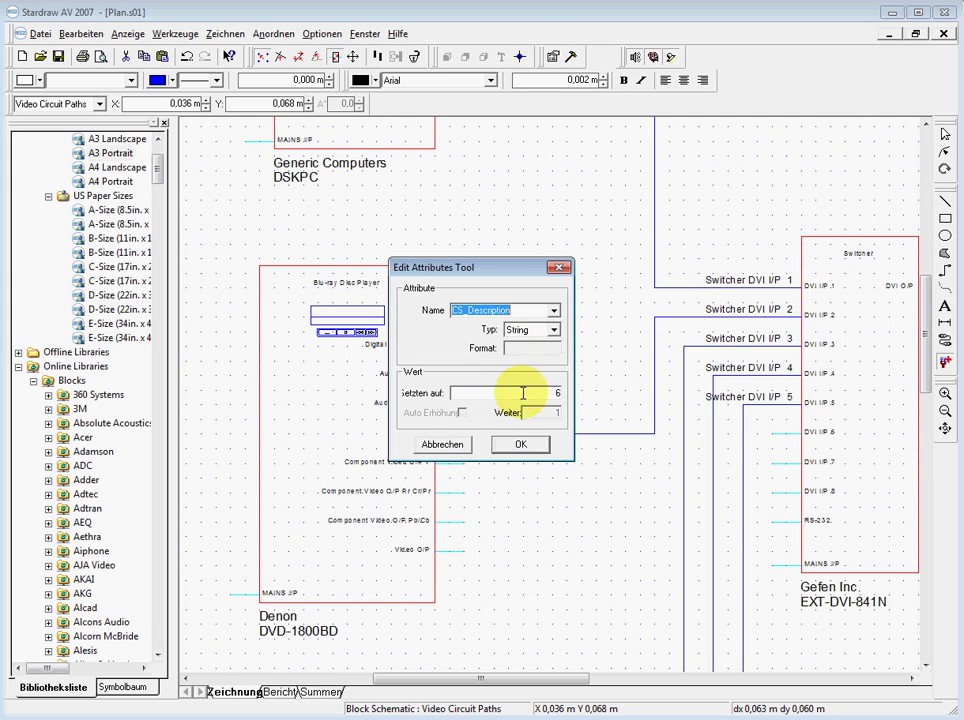
pyautogui.doubleClick(556, 393)
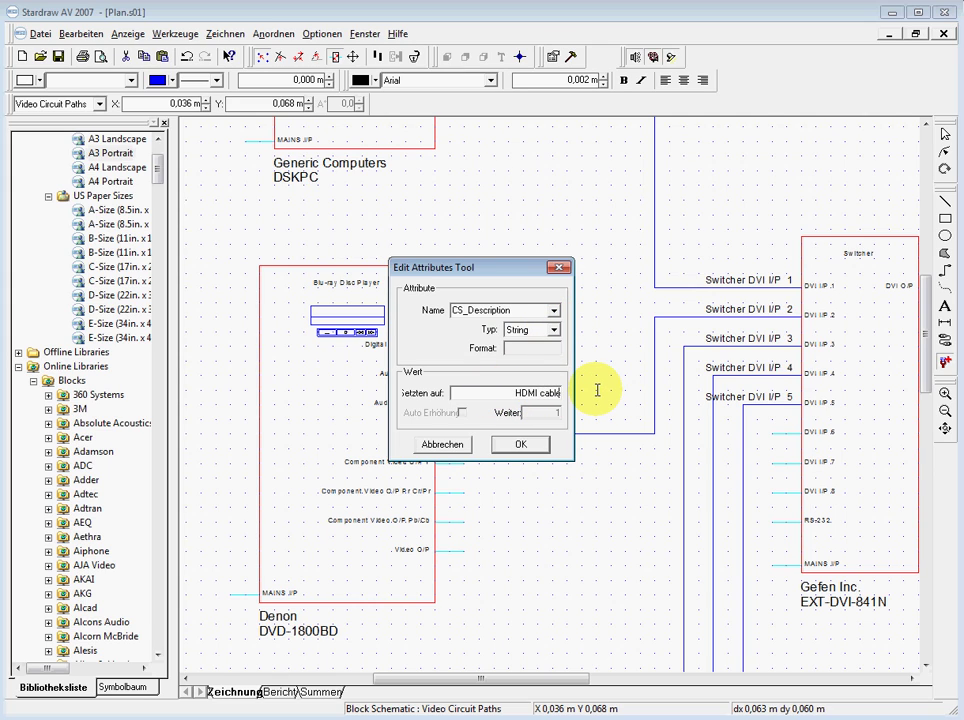
pyautogui.write('HDMI cable')
pyautogui.click(518, 444)
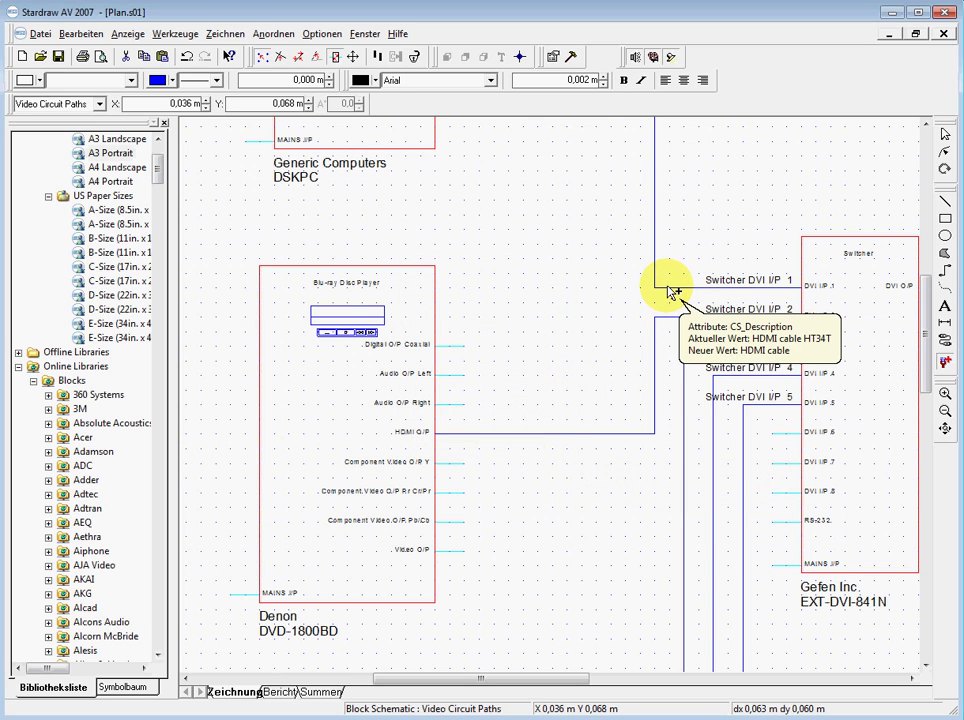
# Apply the HDMI cable description to the cables entering the switcher's DVI I/P 2, 3 and 4.
pyautogui.click(668, 320)
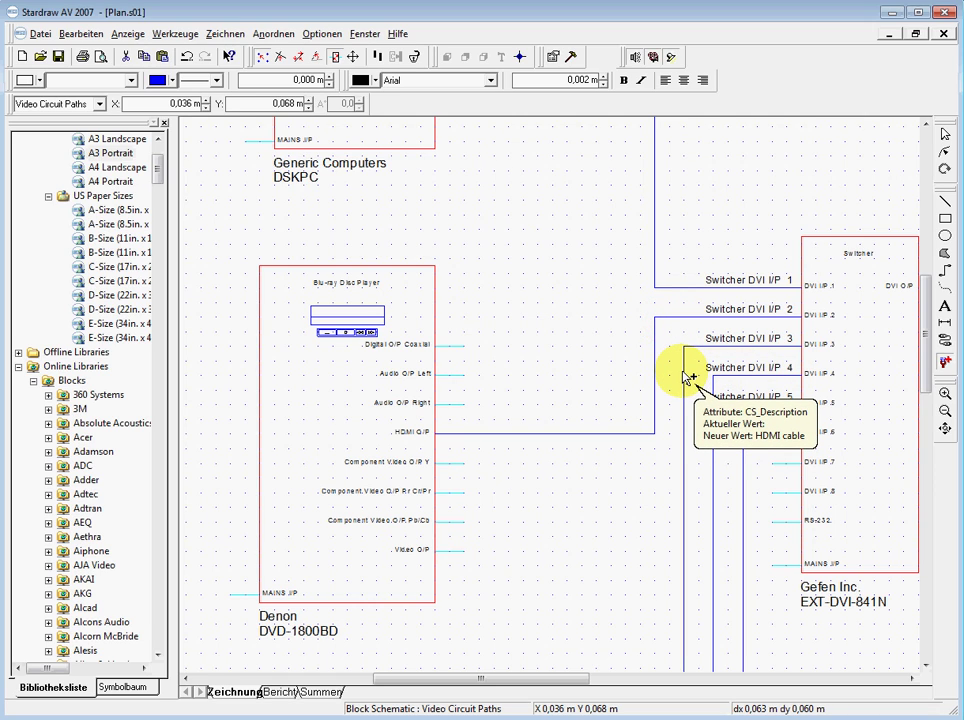
pyautogui.click(683, 372)
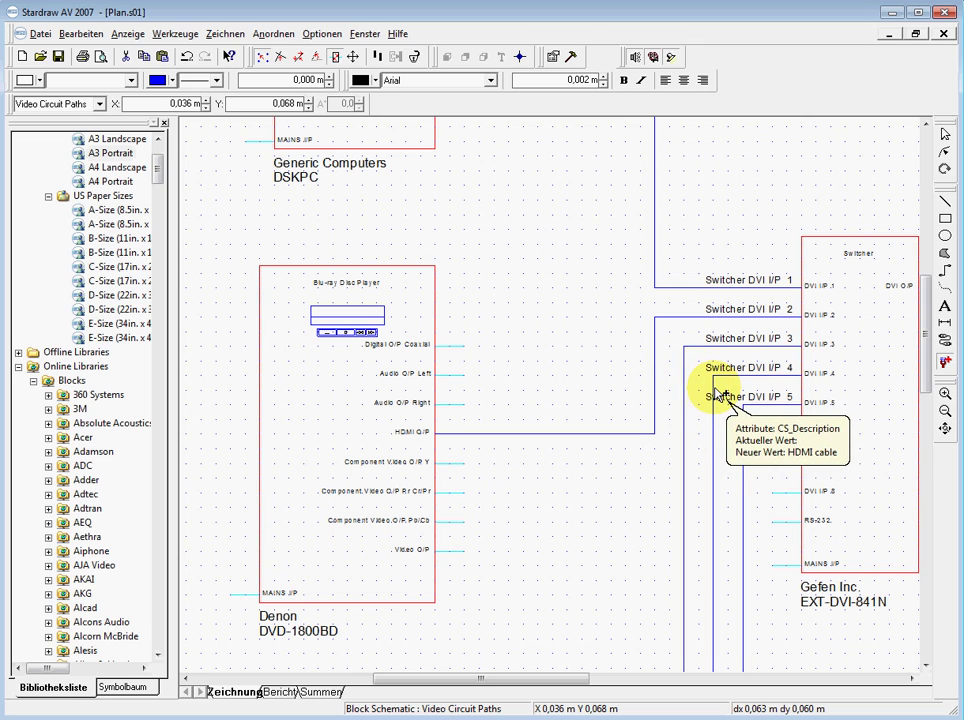
pyautogui.click(715, 390)
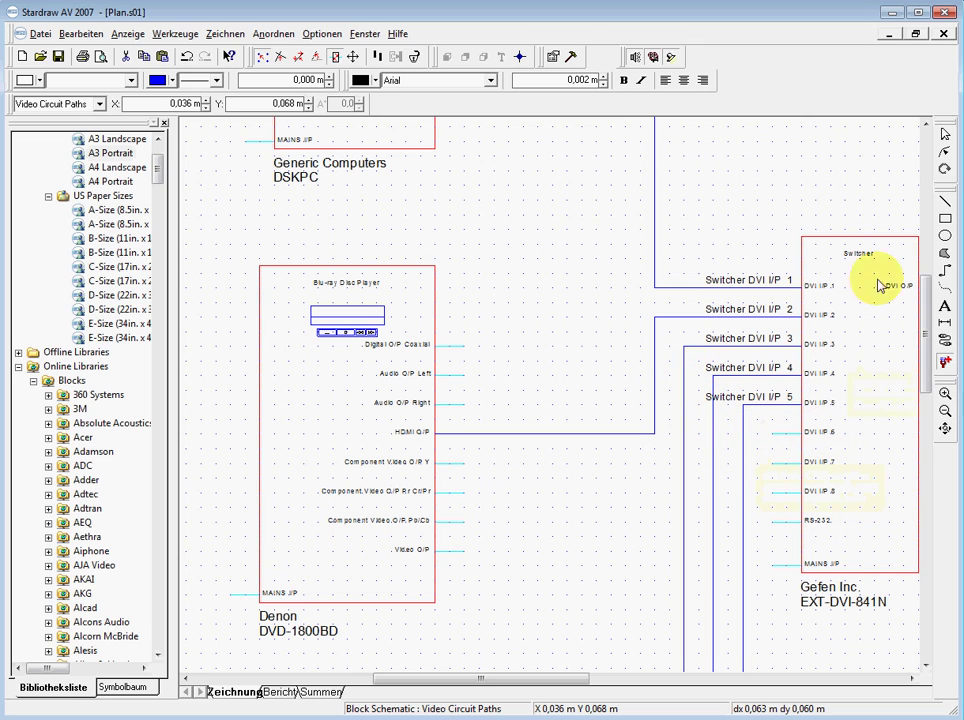
# Check the properties of the cable entering the switcher's DVI I/P 2.
pyautogui.click(945, 134)
pyautogui.click(676, 318)
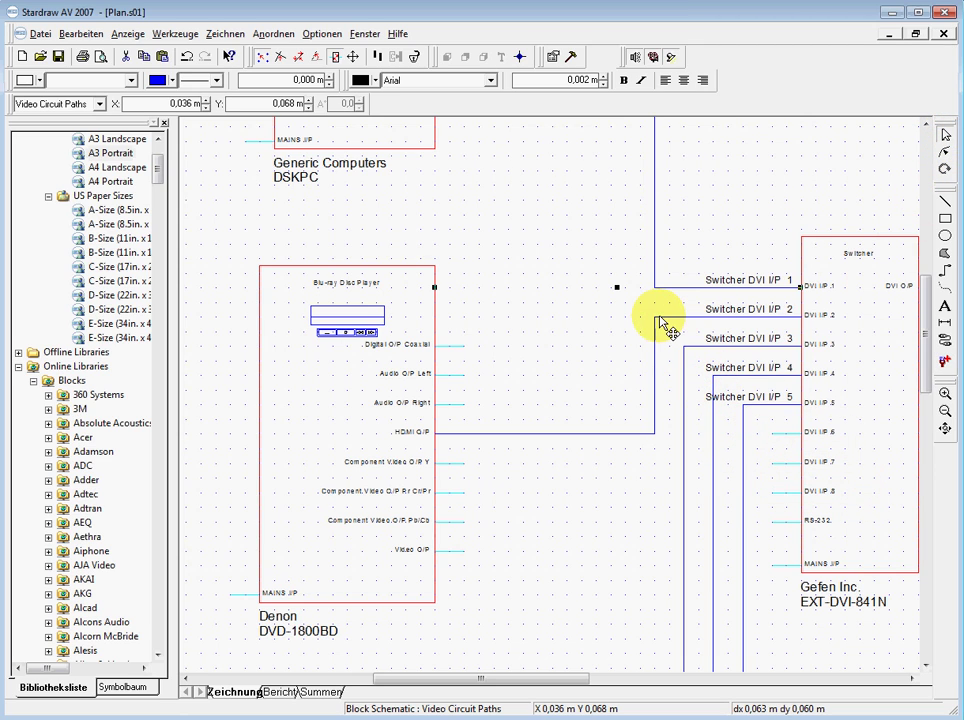
pyautogui.doubleClick(660, 322)
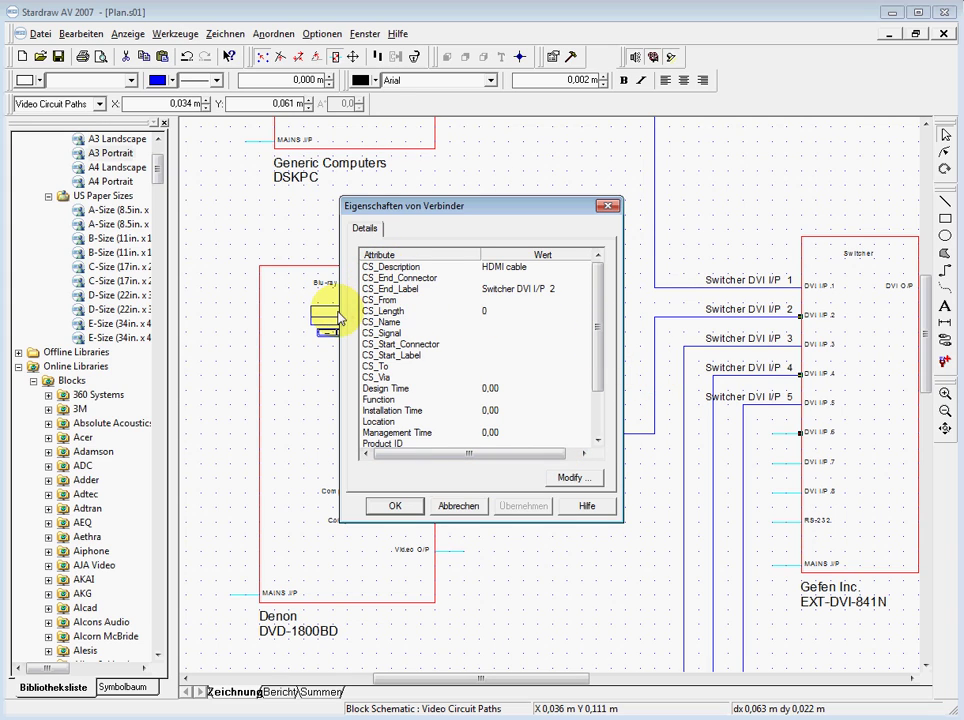
pyautogui.click(608, 205)
# Set the Blu-ray HDMI cable's CS_From to "DENON DVD-1800BD" and CS_To to "Gefen Inc. EXT-DVI-841N", and accept the properties.
pyautogui.moveTo(927, 365)
pyautogui.mouseDown()
pyautogui.moveTo(925, 254)
pyautogui.moveTo(926, 408)
pyautogui.mouseUp()
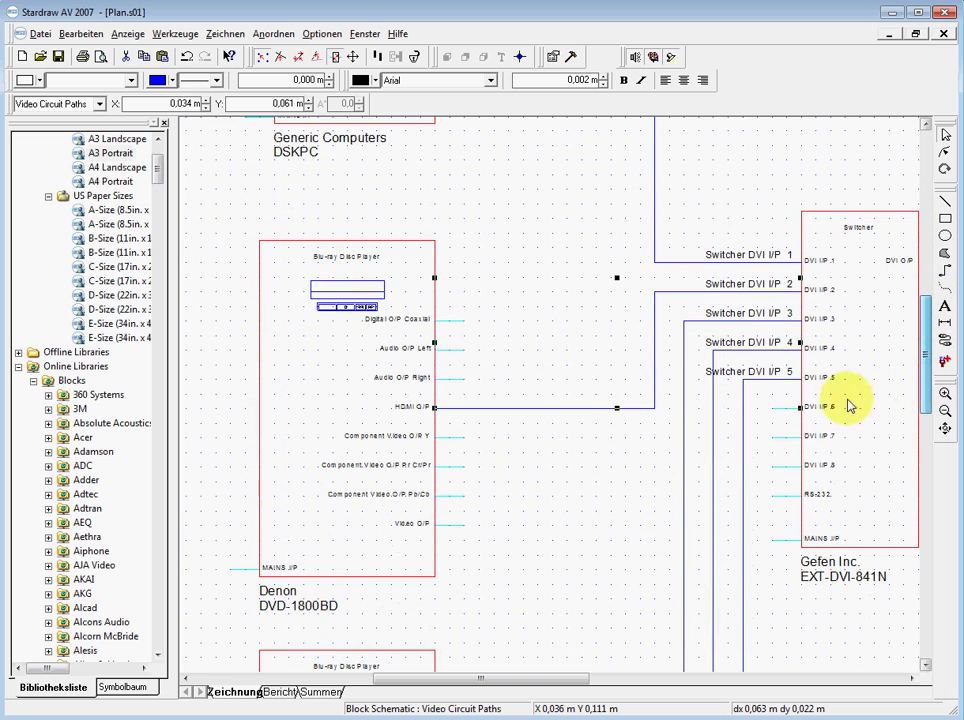
pyautogui.doubleClick(600, 412)
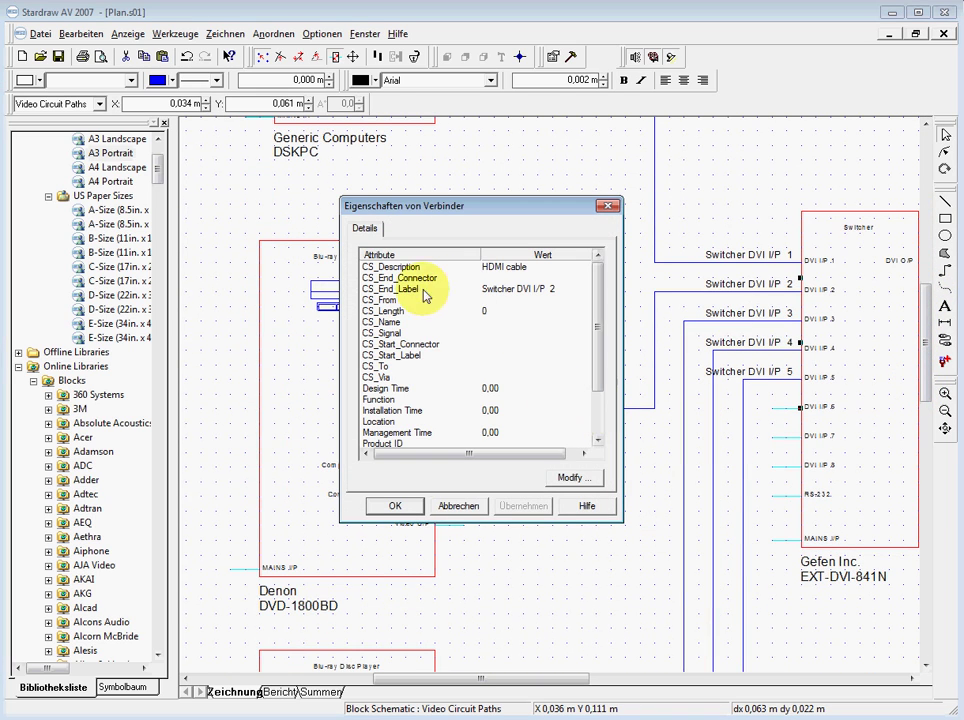
pyautogui.click(504, 300)
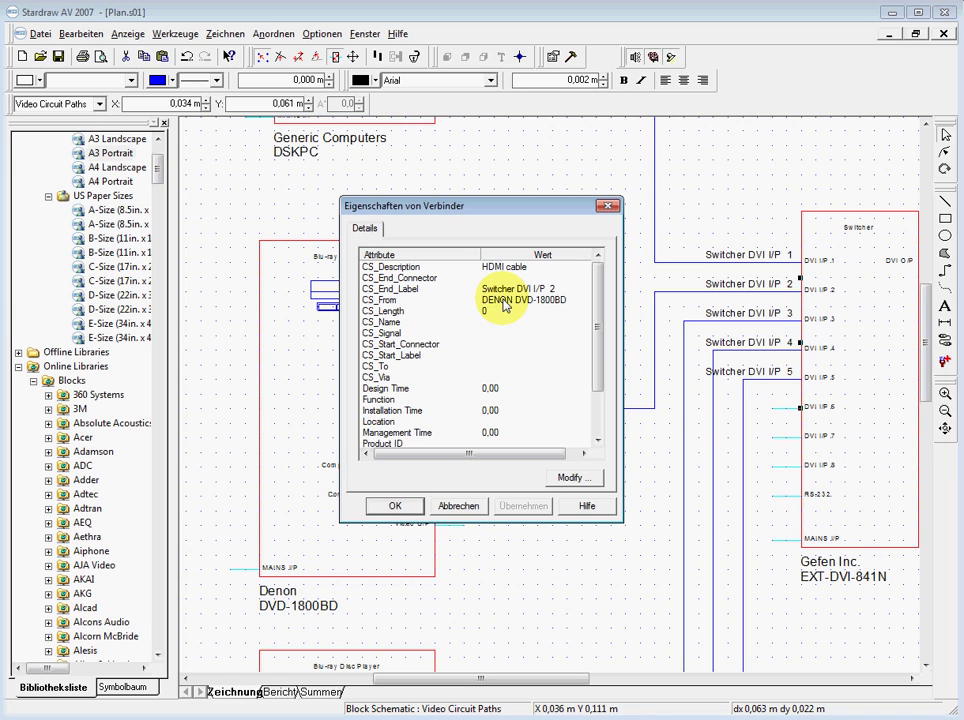
pyautogui.press('Return')
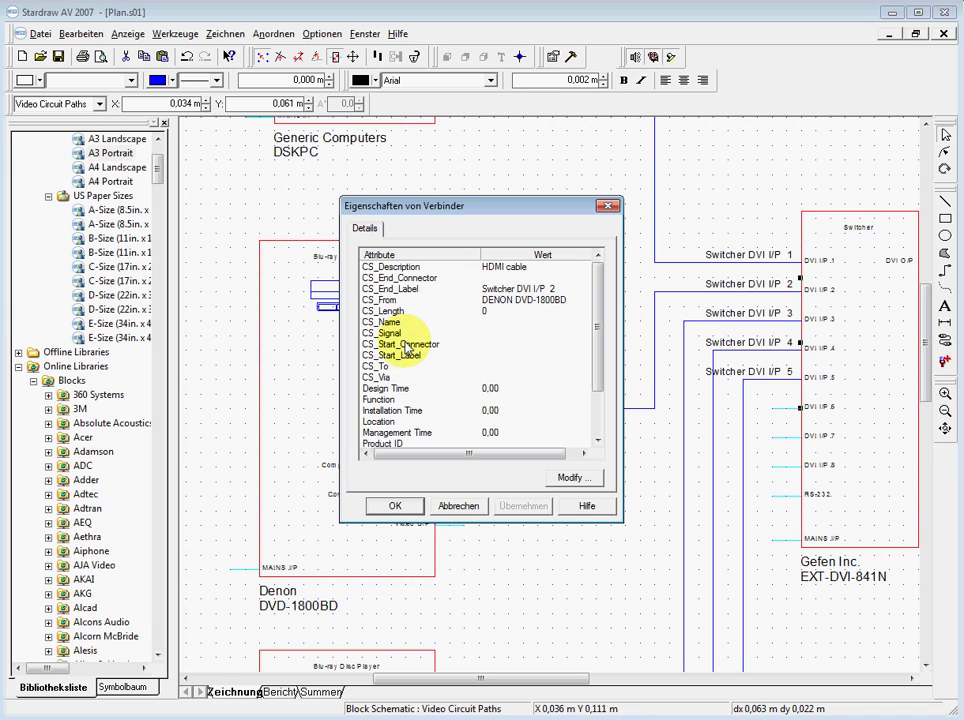
pyautogui.click(493, 370)
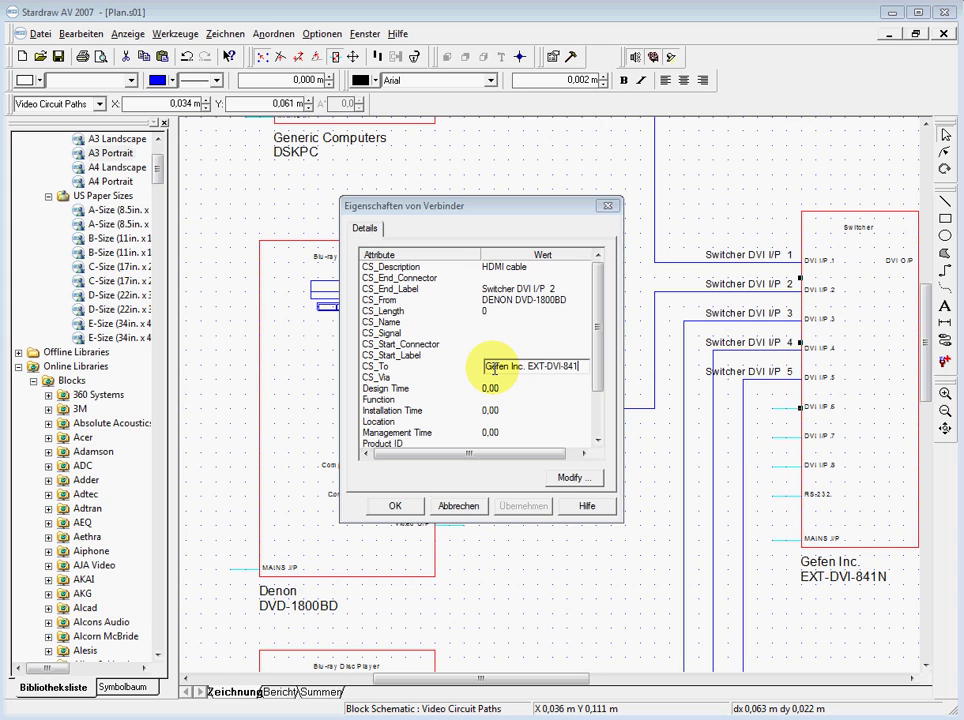
pyautogui.click(492, 369)
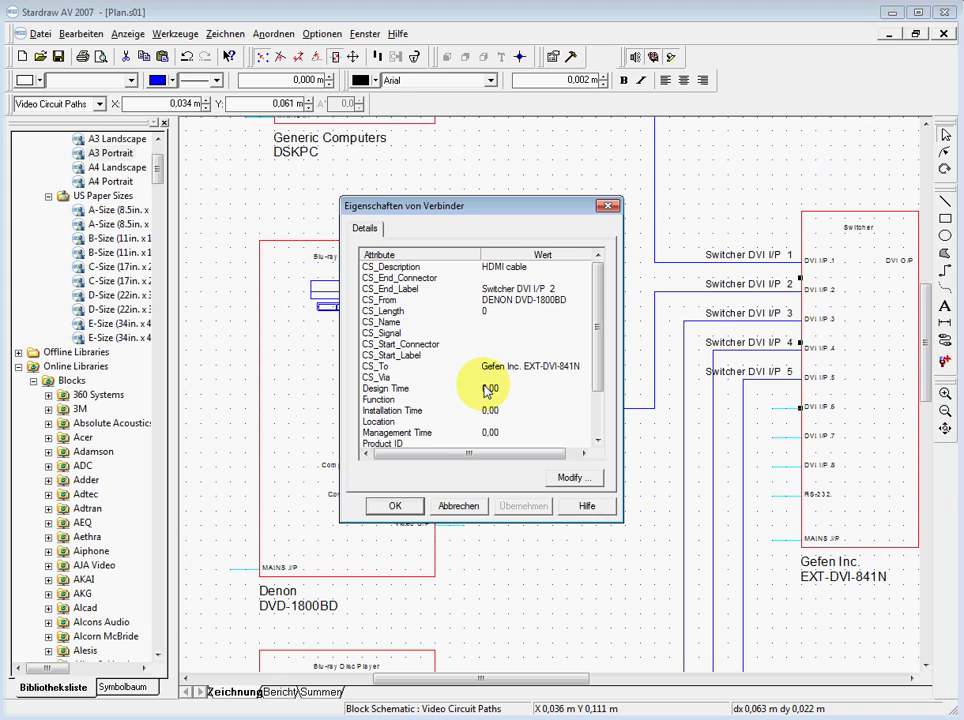
pyautogui.click(393, 506)
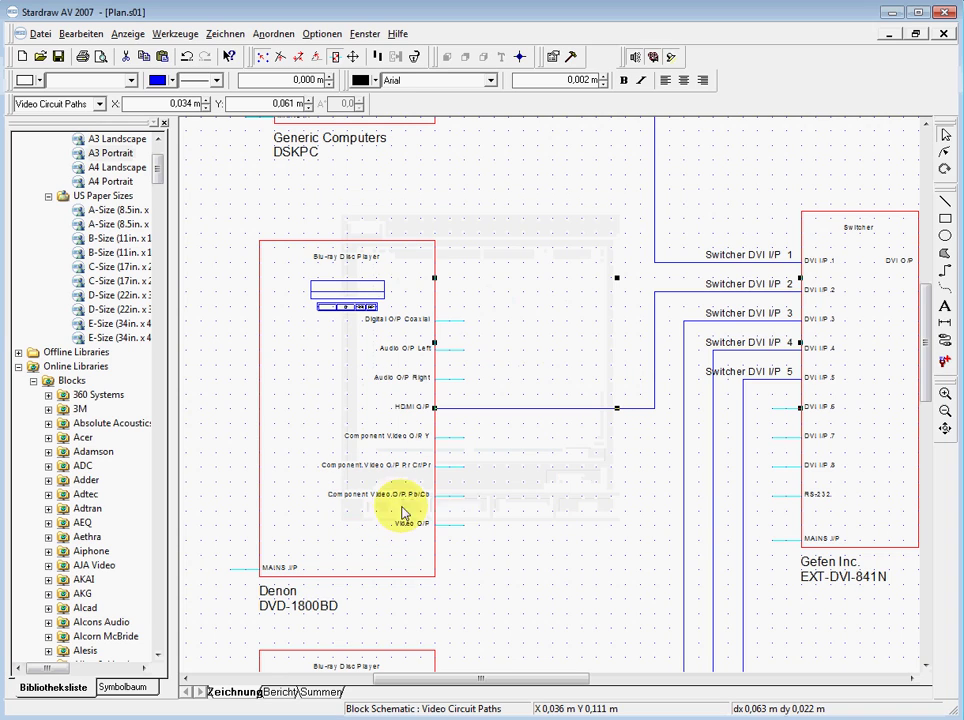
# Set the CS_Start_Label of the Blu-ray player's HDMI cable to "Cable 1 RGBHV" and accept the properties.
pyautogui.doubleClick(484, 412)
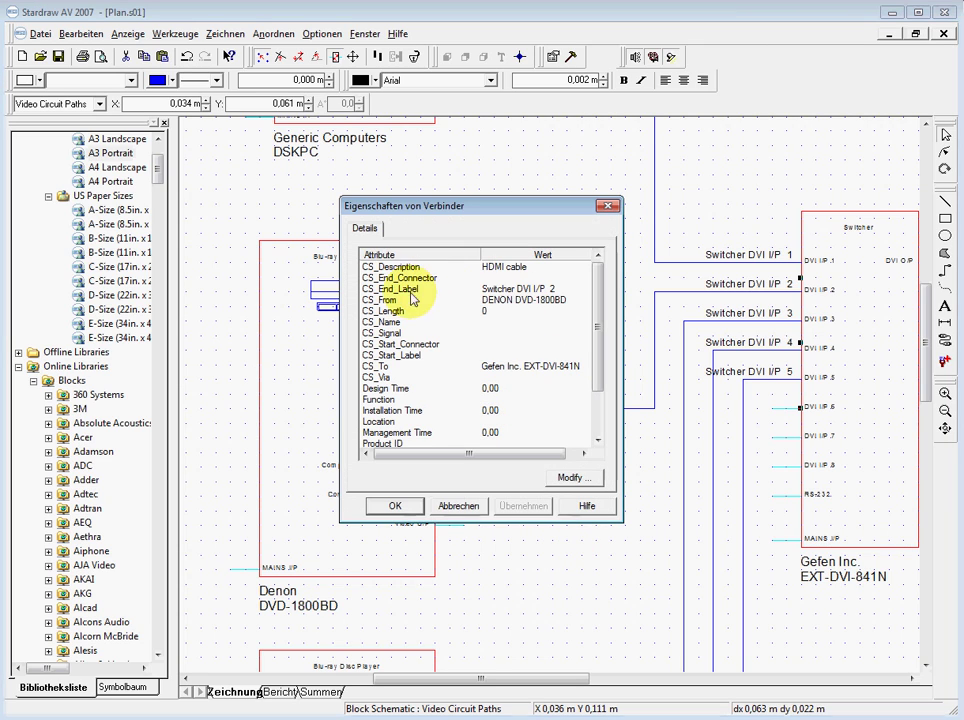
pyautogui.click(520, 355)
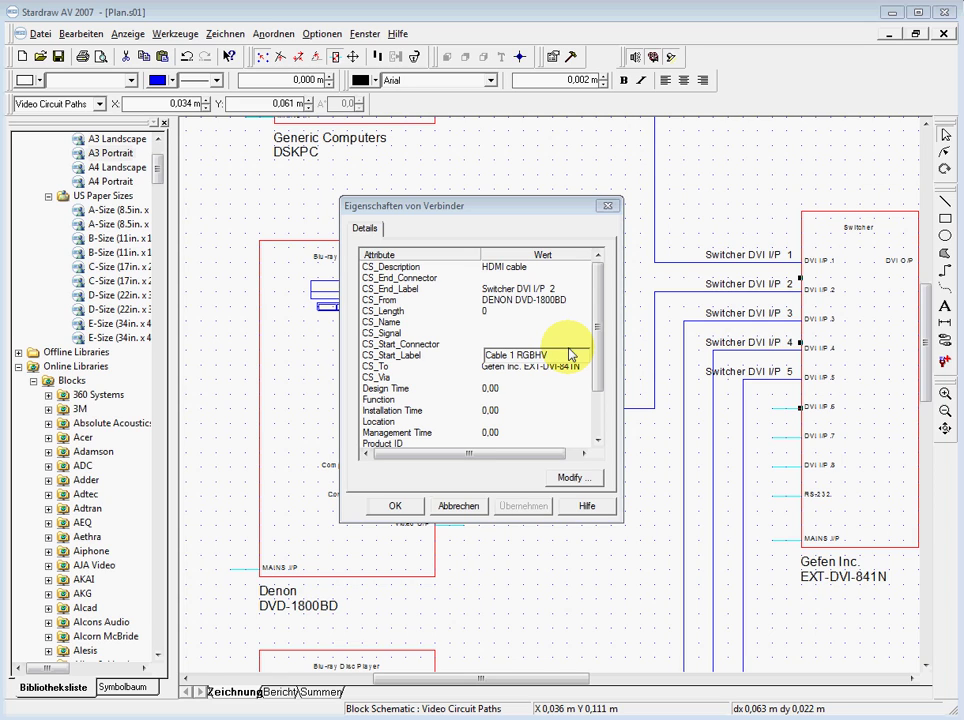
pyautogui.press('Return')
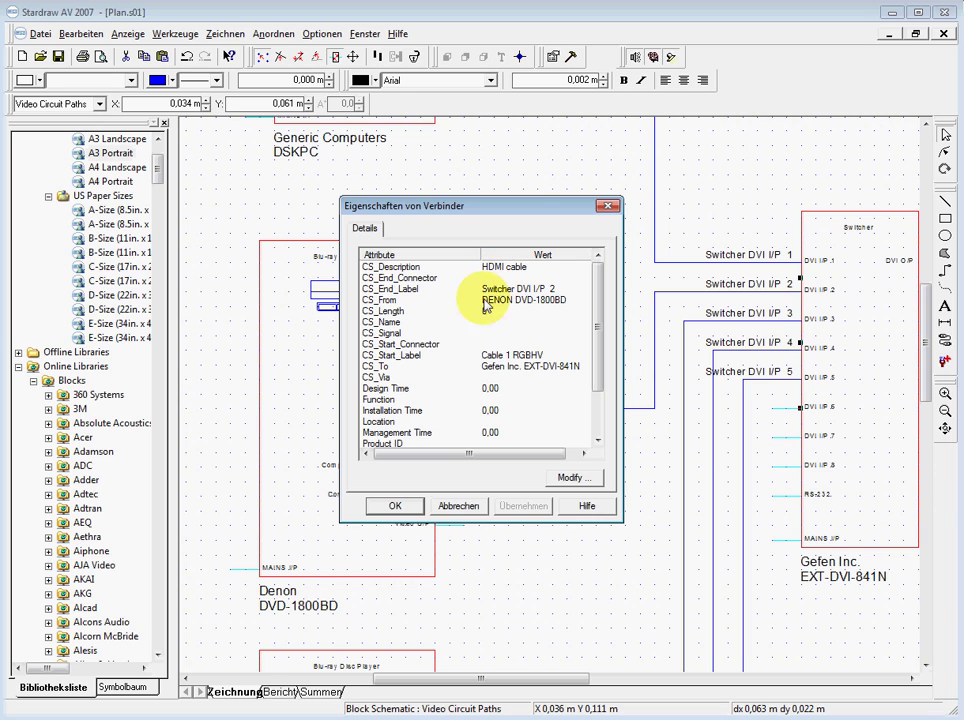
pyautogui.click(395, 506)
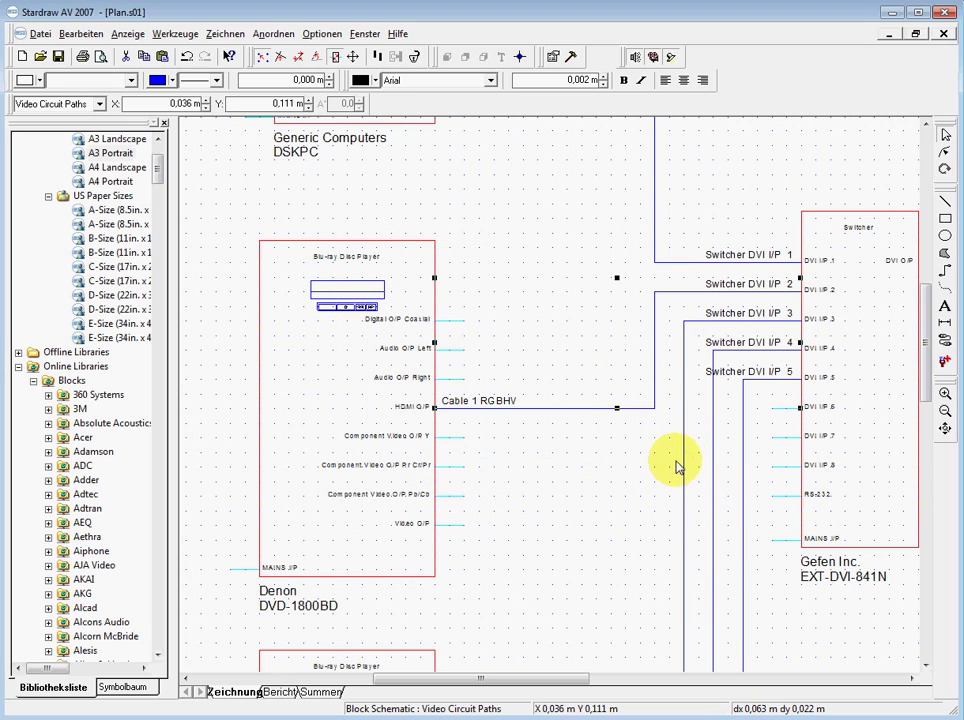
# Generate the Cable Schedule report for the block schematic.
pyautogui.click(175, 34)
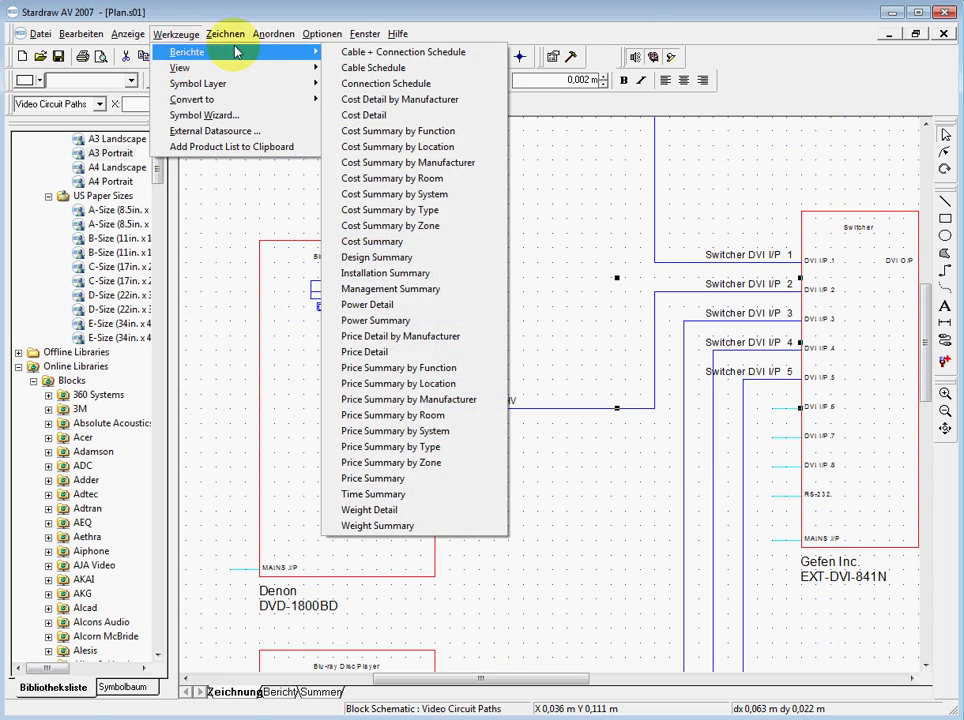
pyautogui.moveTo(200, 60)
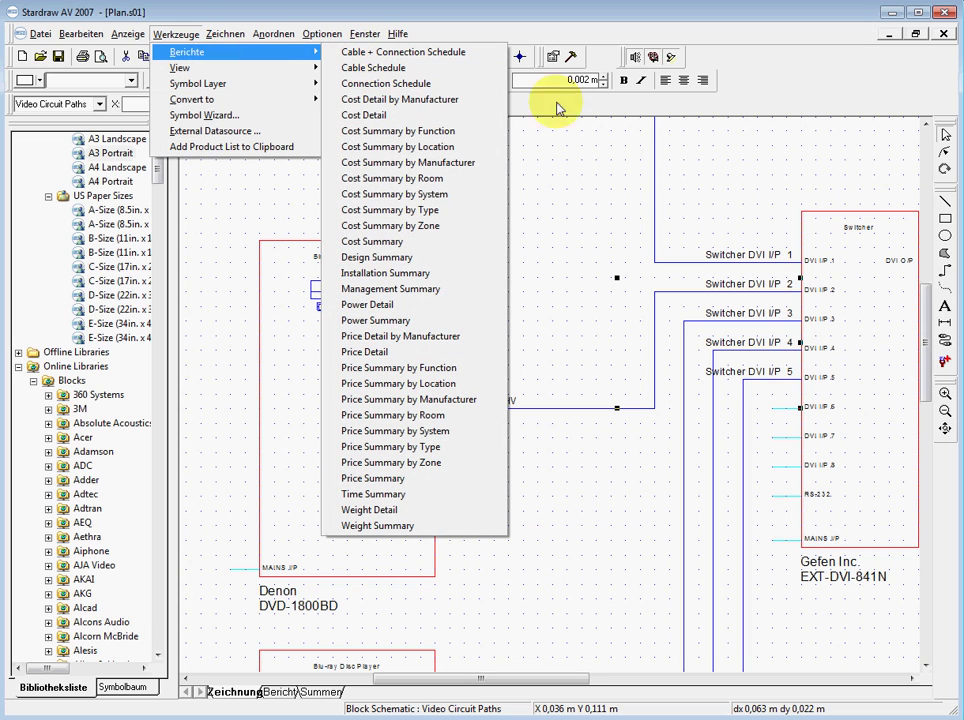
pyautogui.click(403, 52)
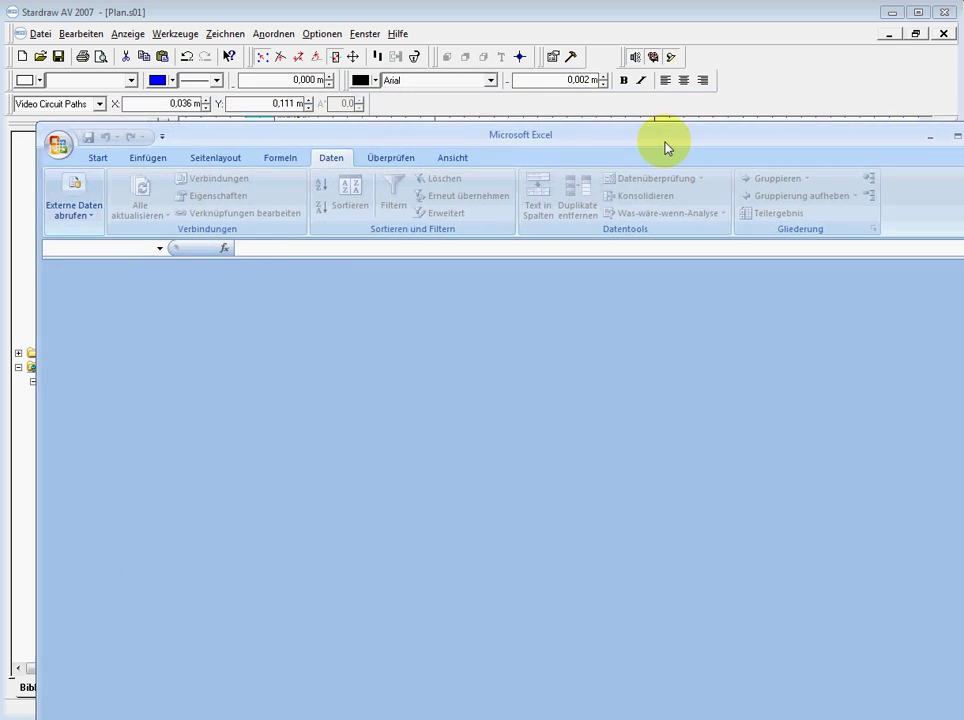
pyautogui.click(176, 33)
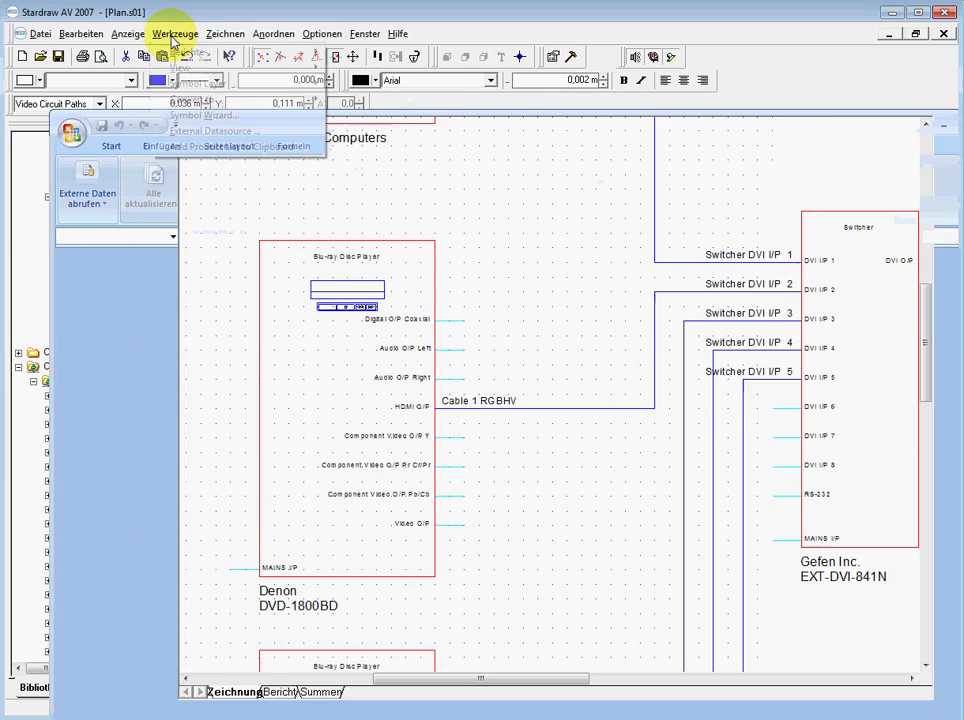
pyautogui.moveTo(312, 51)
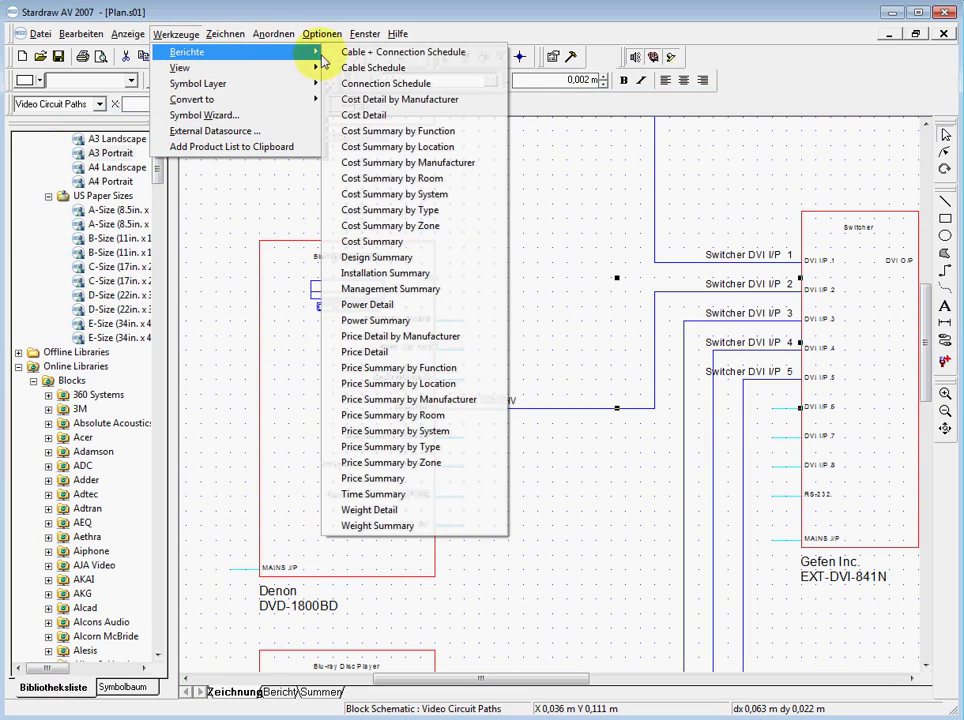
pyautogui.click(396, 70)
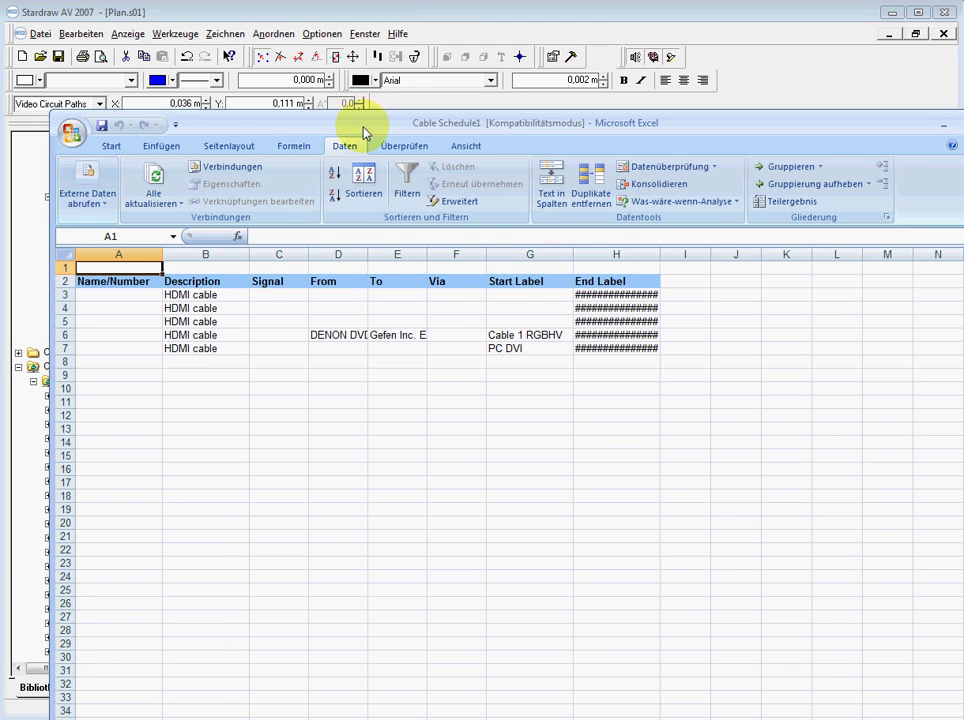
# Fit the From, To and End Label columns of the Excel cable schedule to their contents, and minimise the workbook.
pyautogui.moveTo(355, 123); pyautogui.dragTo(316, 12)
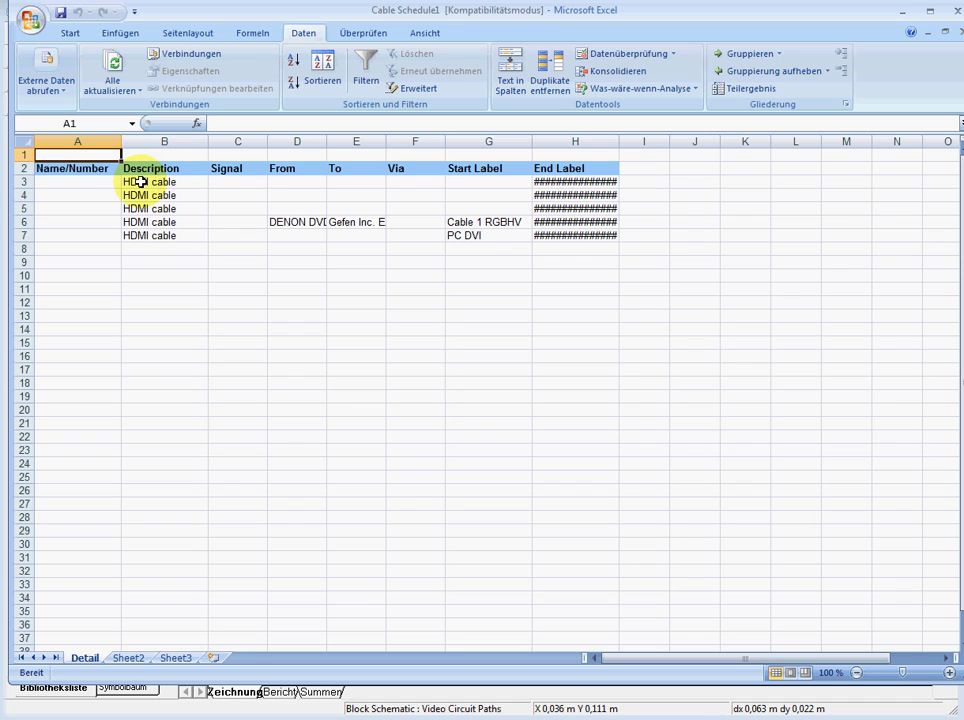
pyautogui.doubleClick(325, 142)
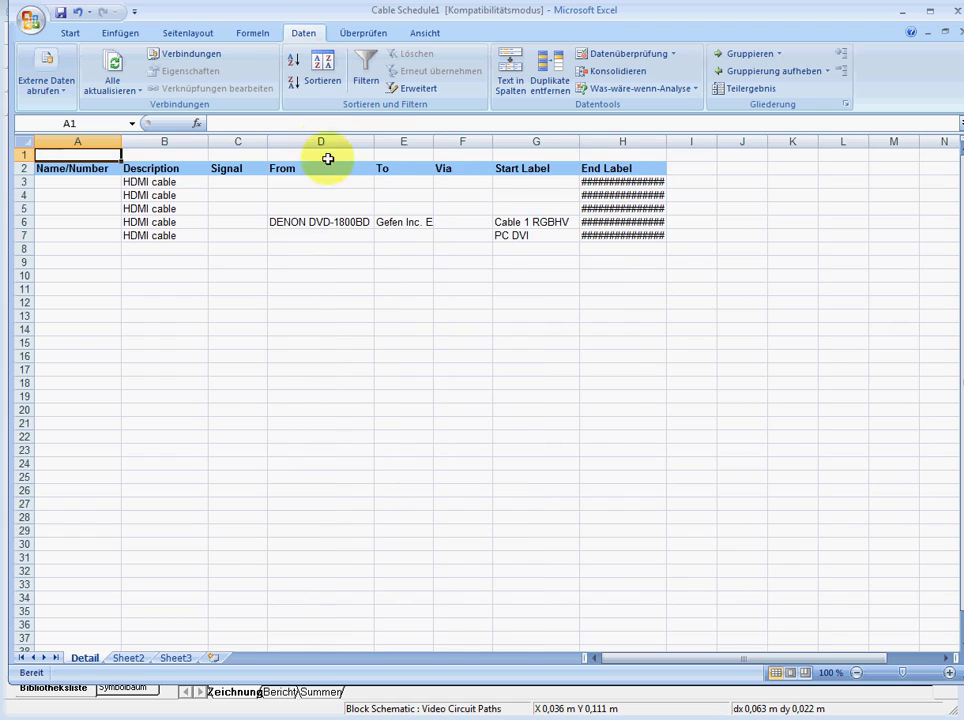
pyautogui.doubleClick(433, 141)
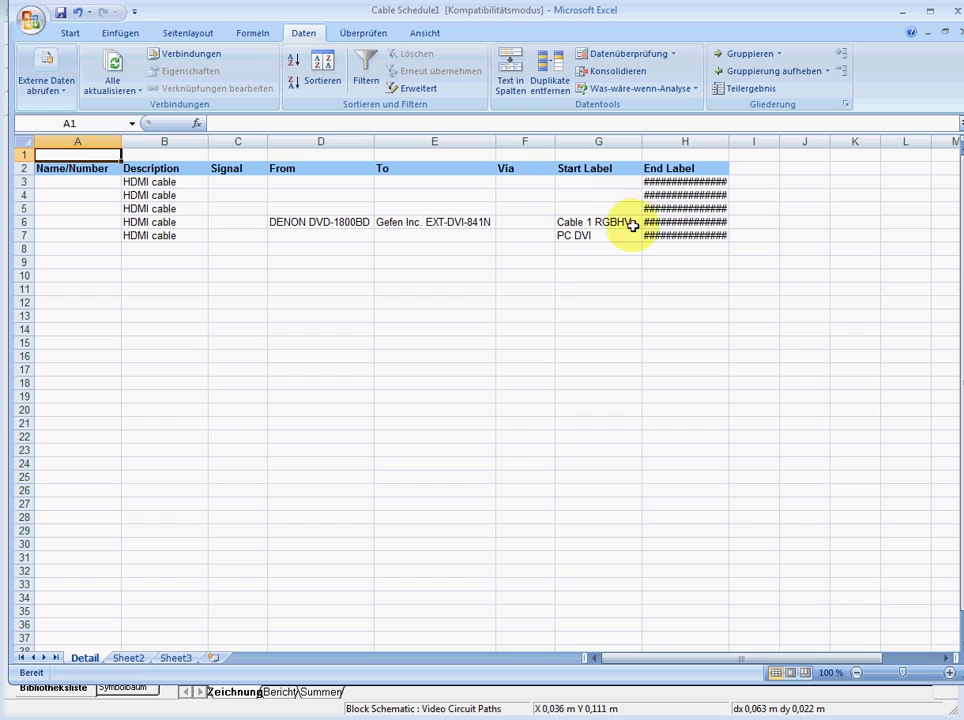
pyautogui.doubleClick(728, 142)
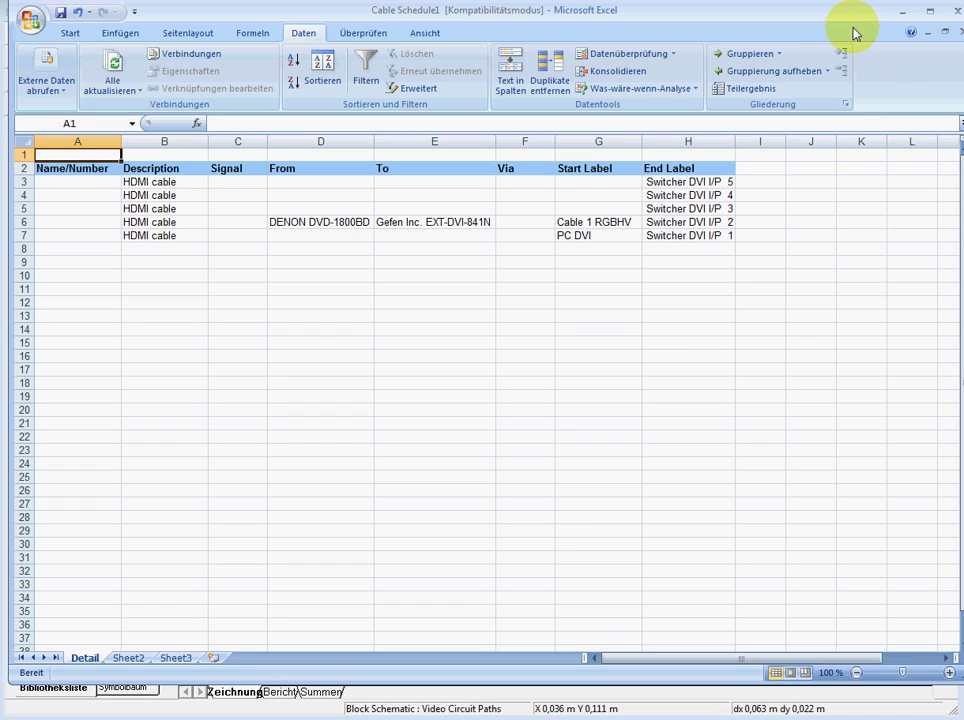
pyautogui.click(902, 13)
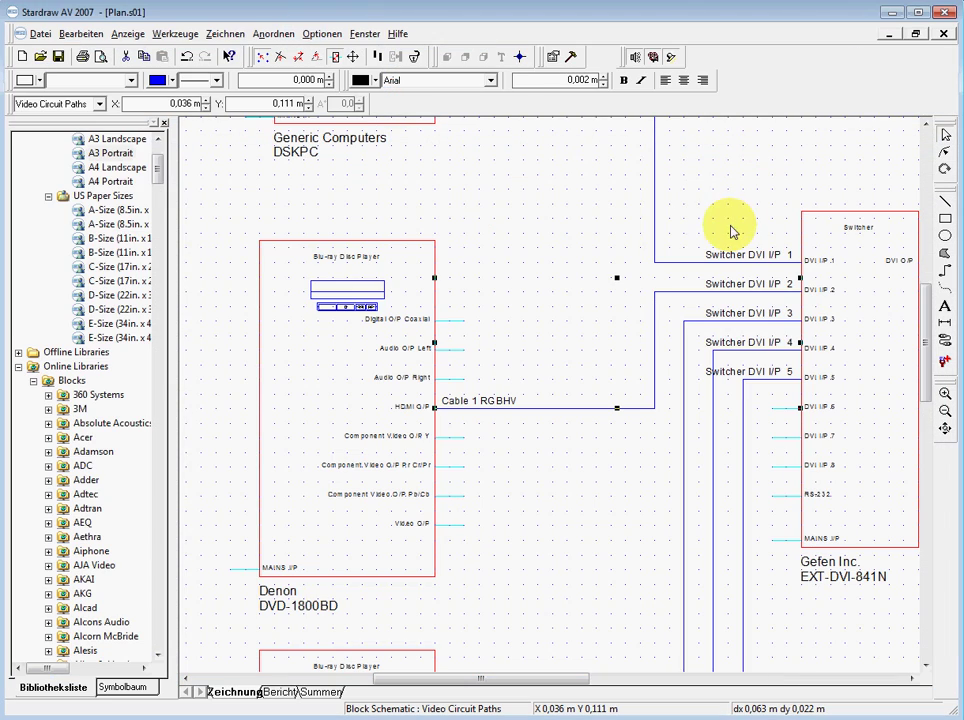
# Open the Cable Schedule.XLT template from the Stardraw AV 2007 templates folder in Excel and check the cell names below Name/Number and Description.
pyautogui.click(322, 35)
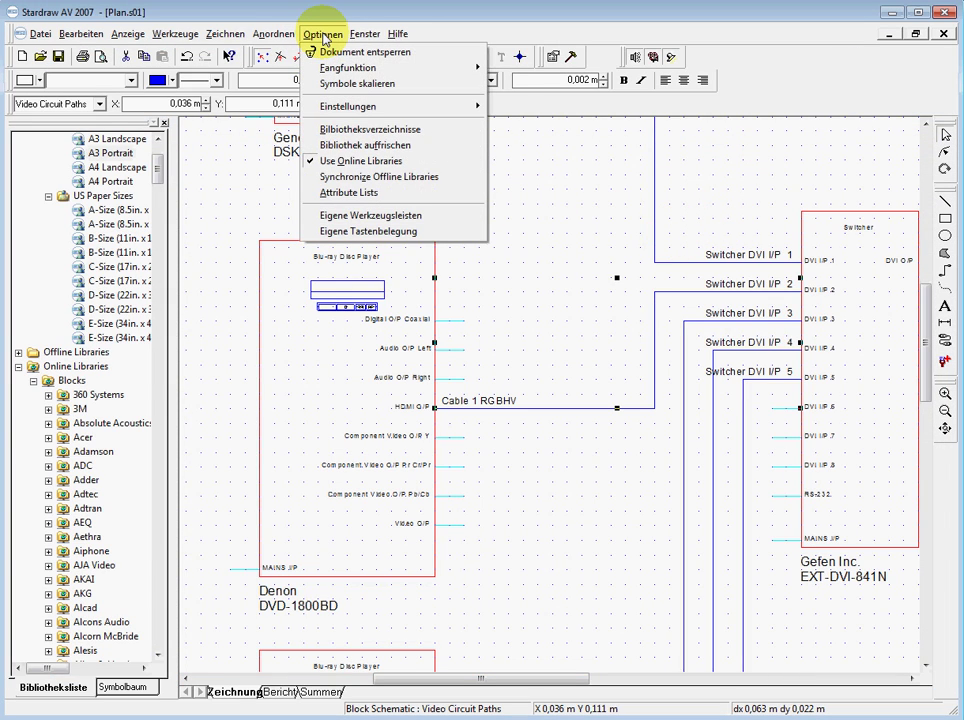
pyautogui.click(373, 131)
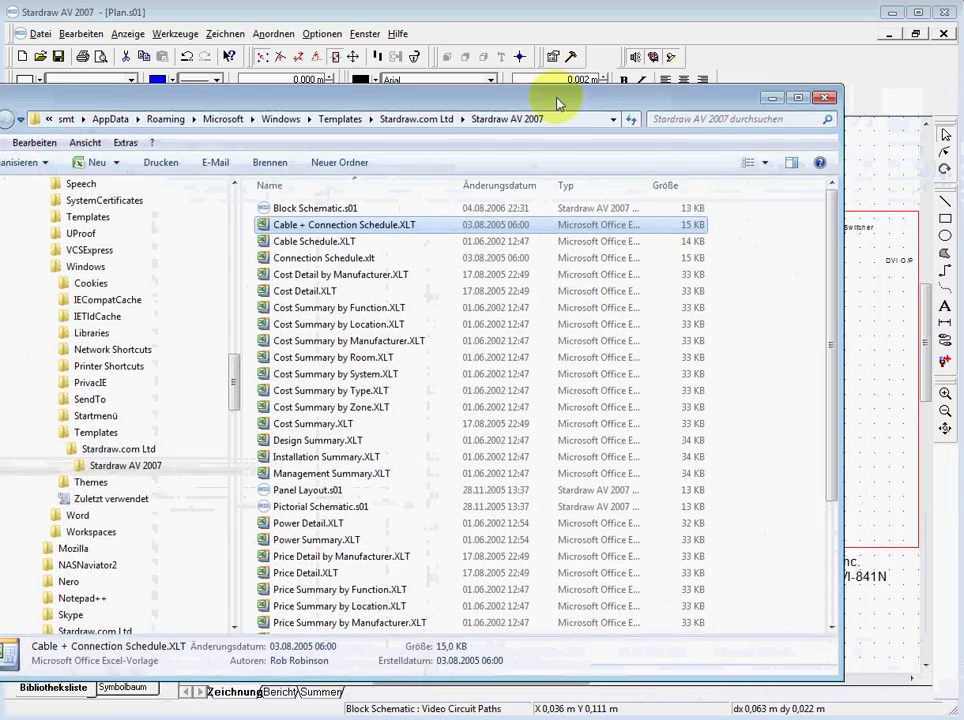
pyautogui.moveTo(557, 103); pyautogui.dragTo(570, 97)
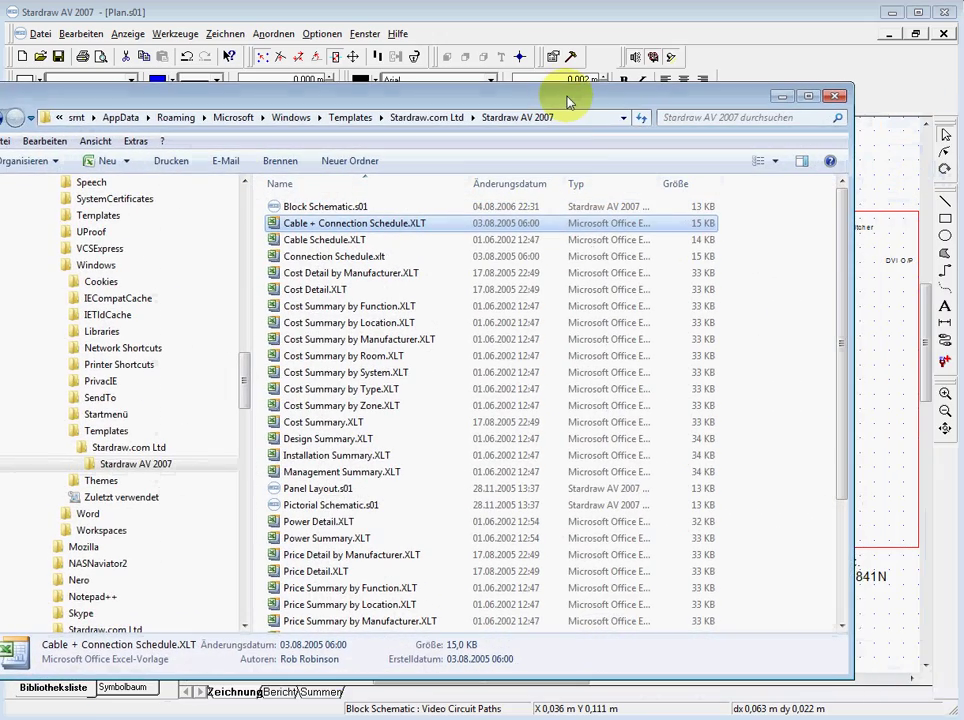
pyautogui.click(305, 243)
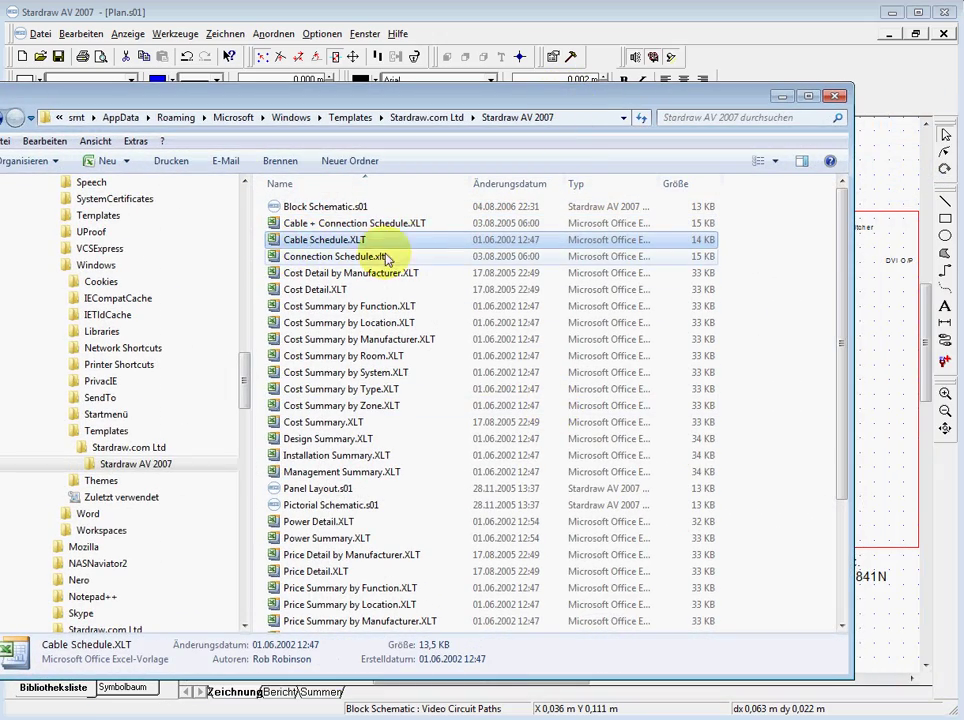
pyautogui.rightClick(321, 244)
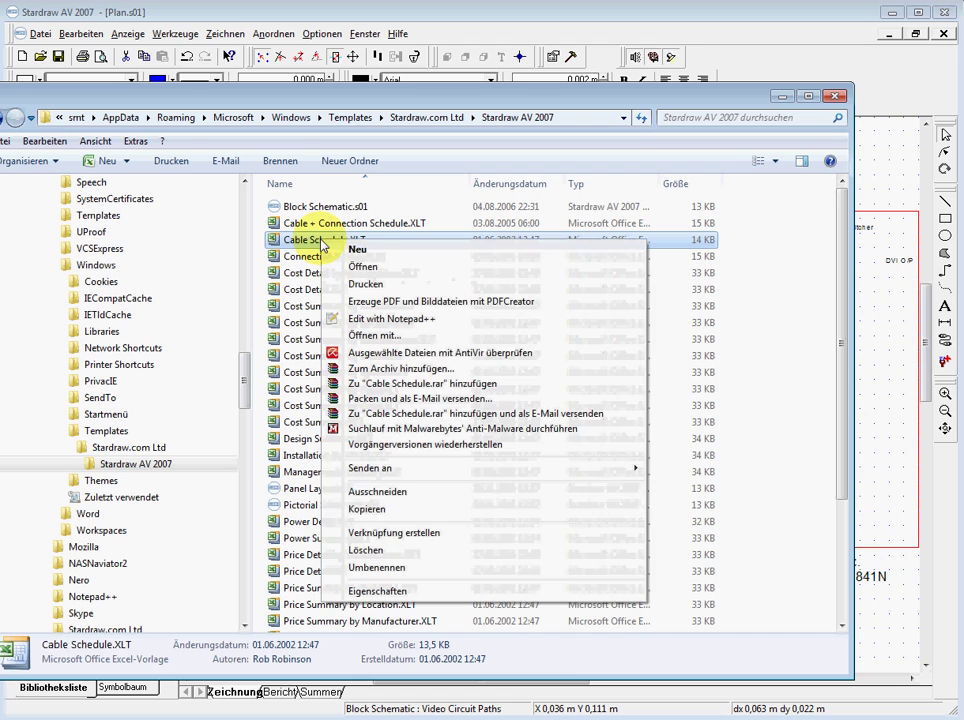
pyautogui.click(366, 269)
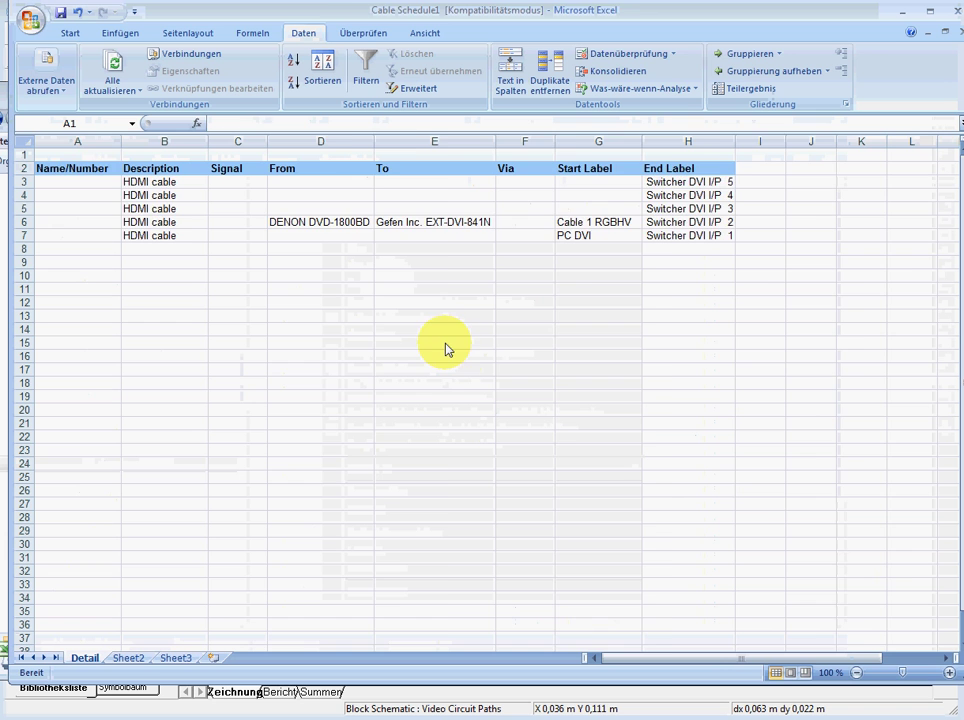
pyautogui.click(89, 181)
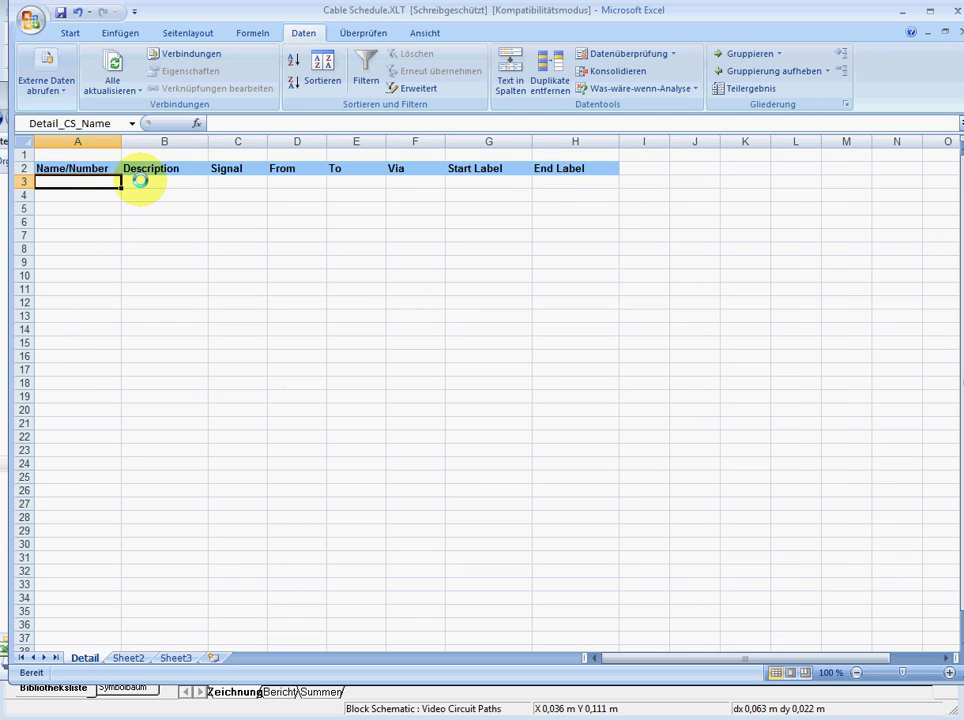
pyautogui.click(186, 183)
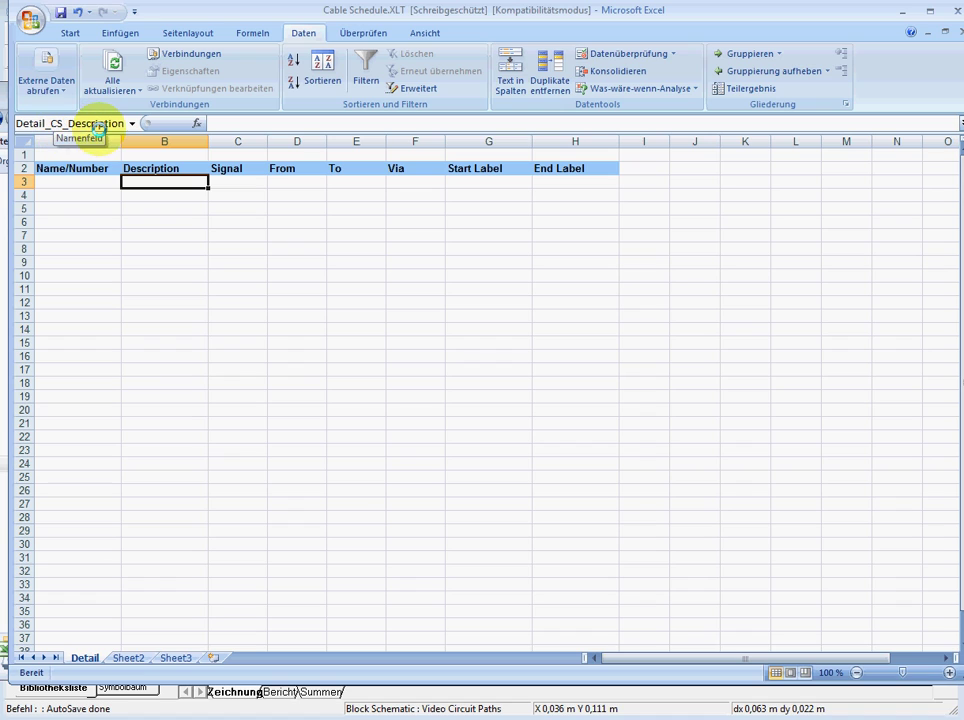
# Insert two blank columns between Description and Signal, and head the first one "Start Connector".
pyautogui.moveTo(242, 145); pyautogui.dragTo(290, 142)
pyautogui.rightClick(277, 147)
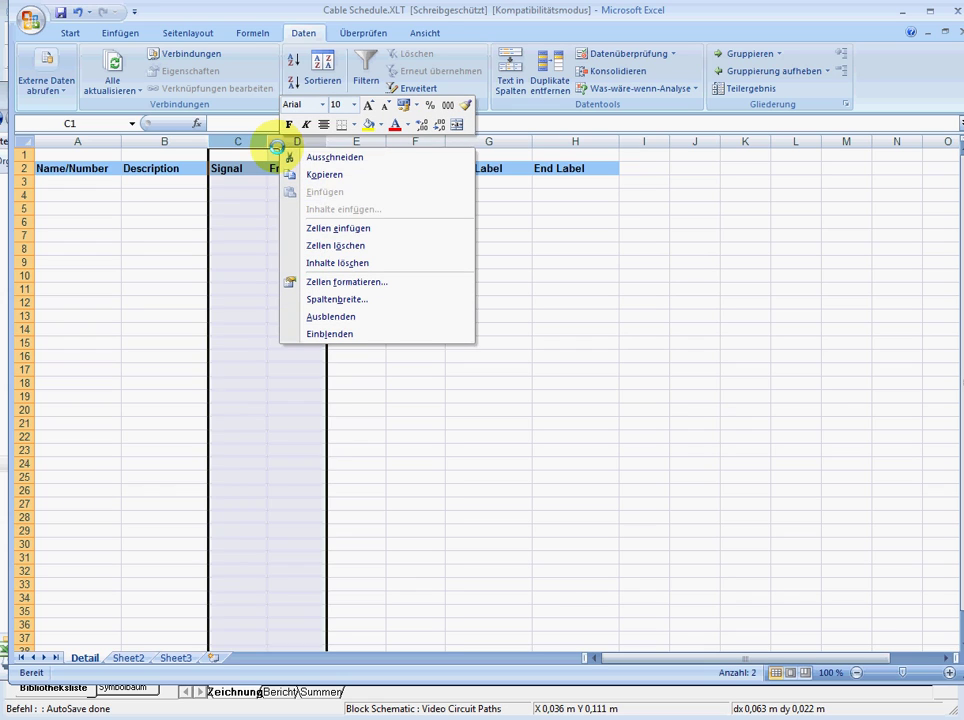
pyautogui.click(333, 228)
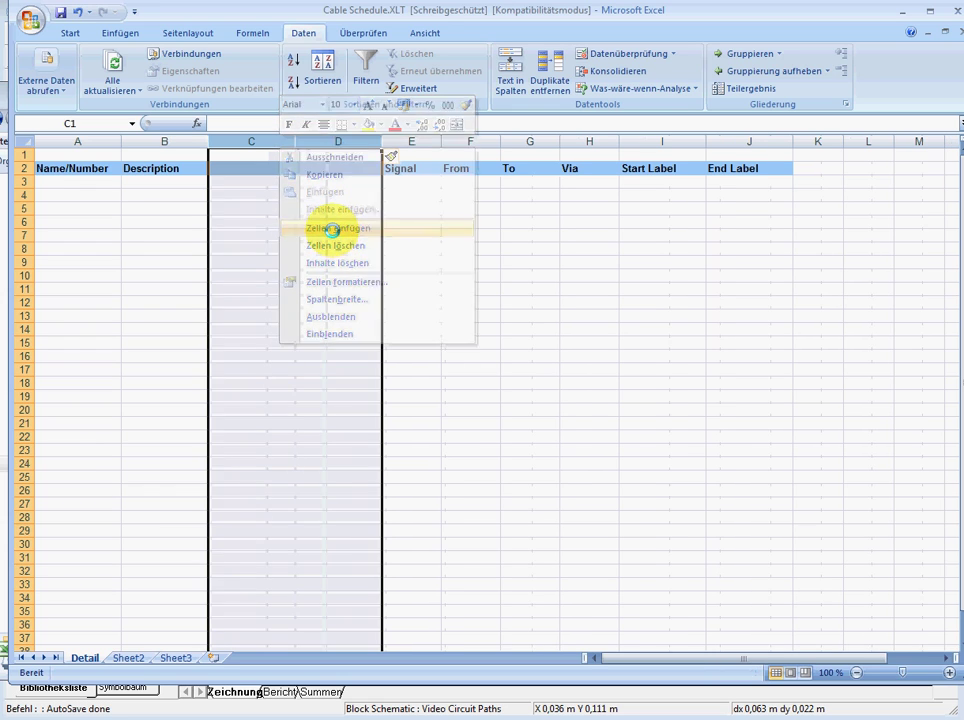
pyautogui.click(272, 196)
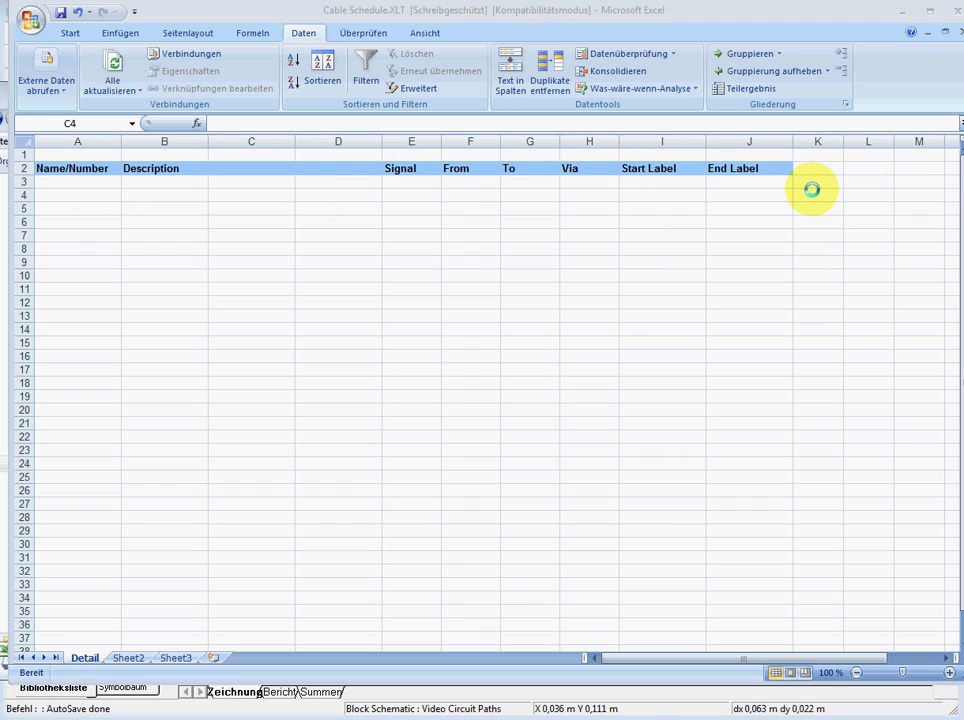
pyautogui.click(224, 170)
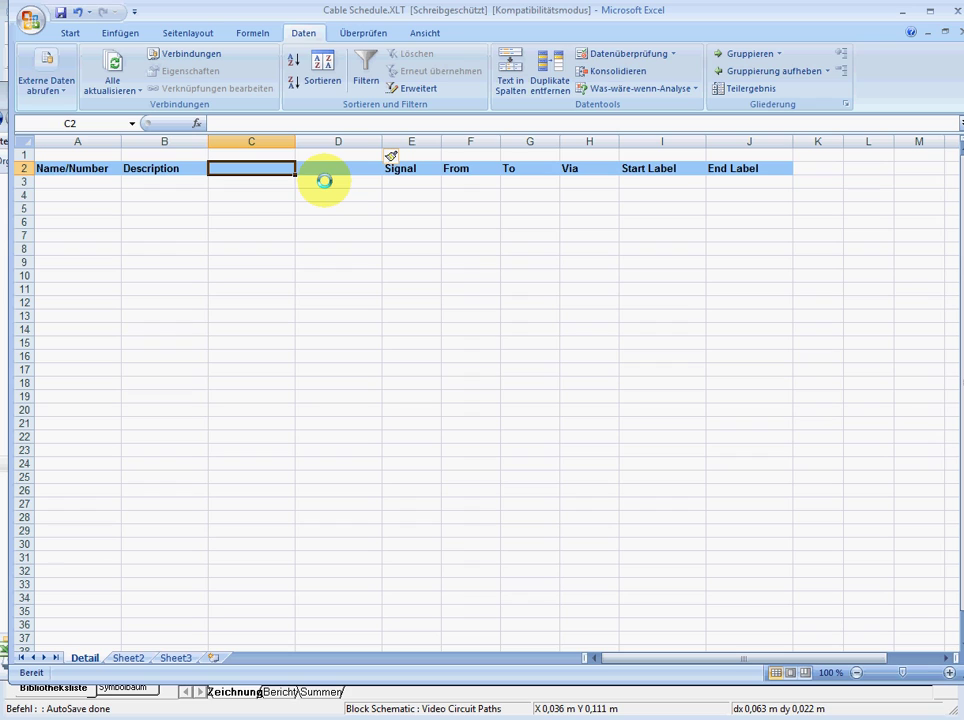
pyautogui.write('Start Connector')
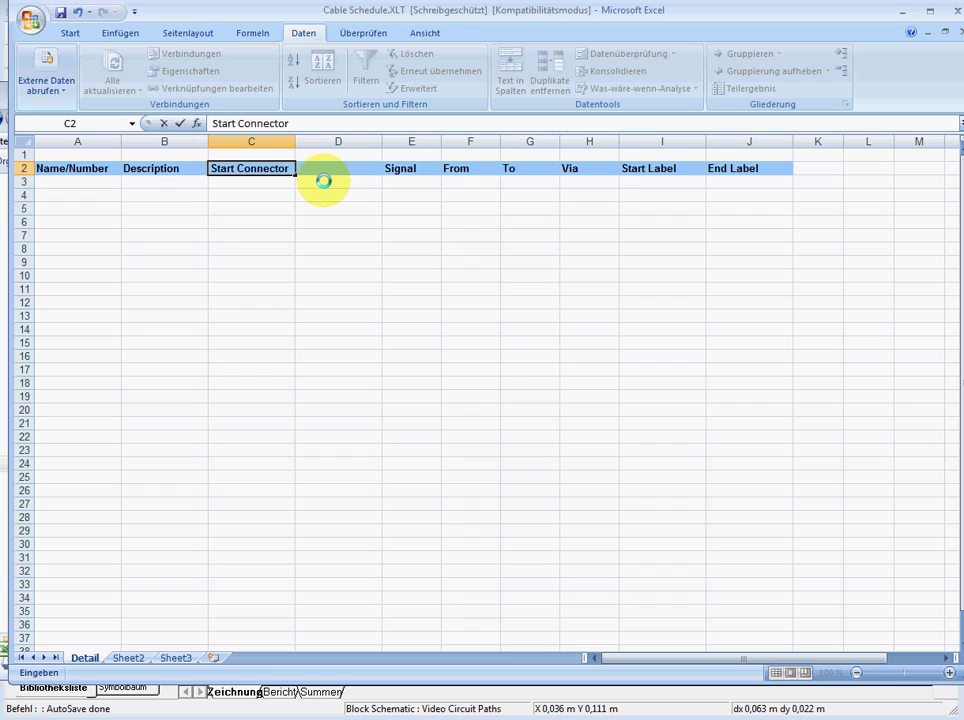
pyautogui.press('Return')
# Name the cell below Start Connector "Detail_CS_StartConn", following the Description cell's name pattern, and check the name's attribute part.
pyautogui.click(189, 185)
pyautogui.click(258, 184)
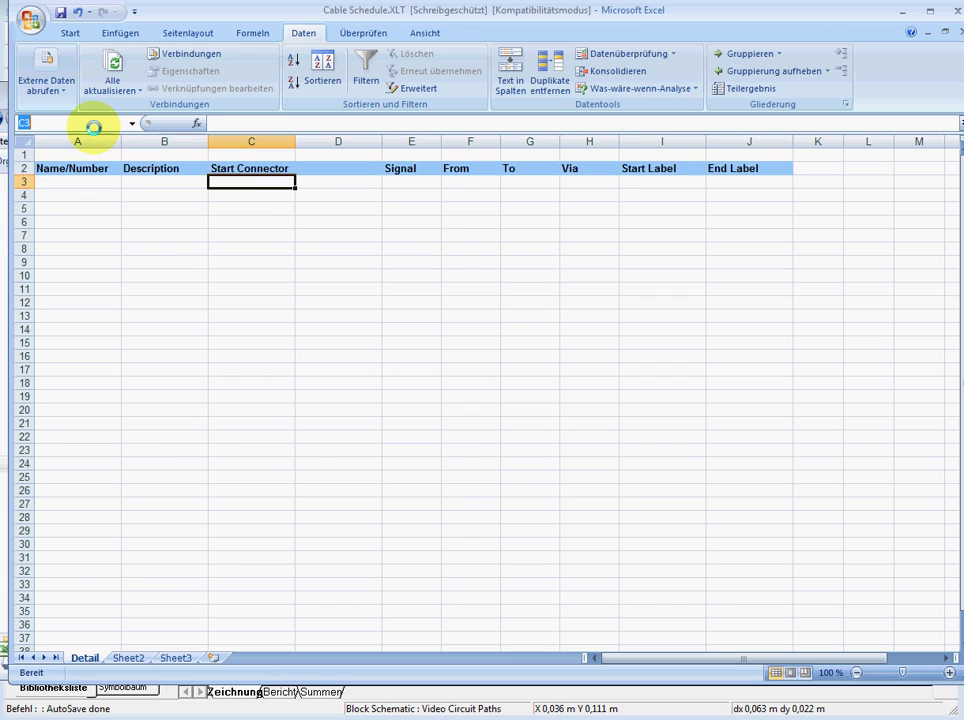
pyautogui.click(151, 180)
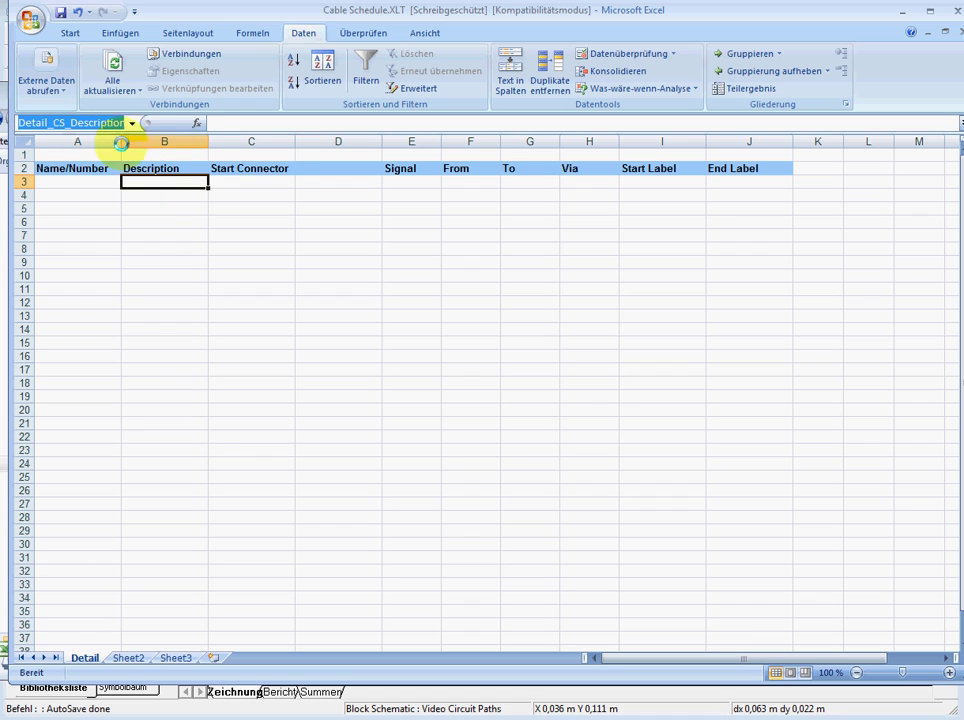
pyautogui.click(248, 184)
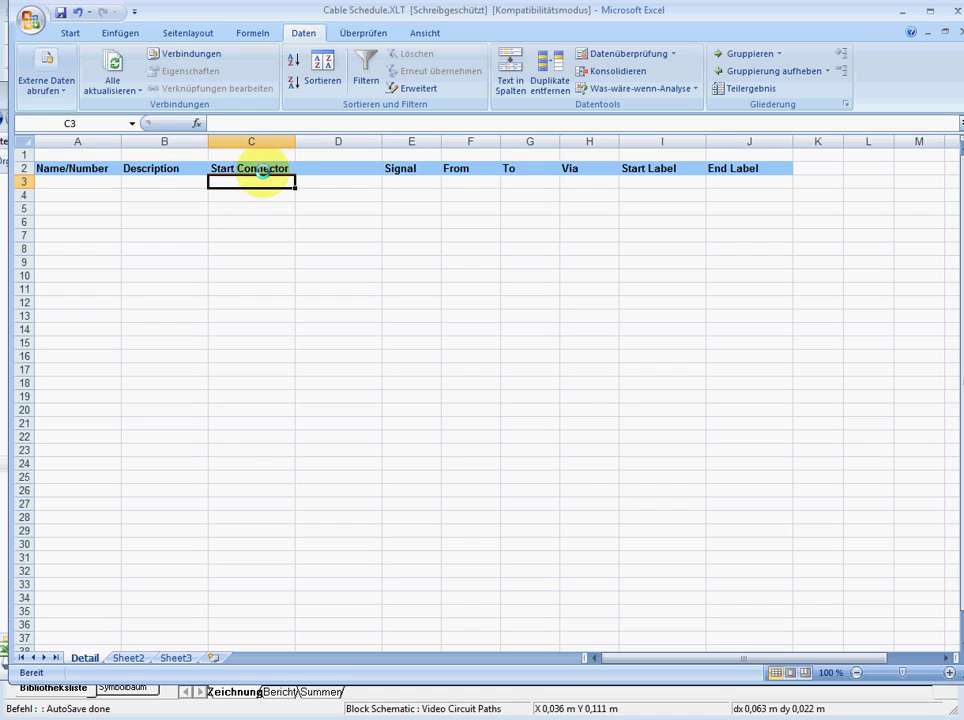
pyautogui.click(131, 122)
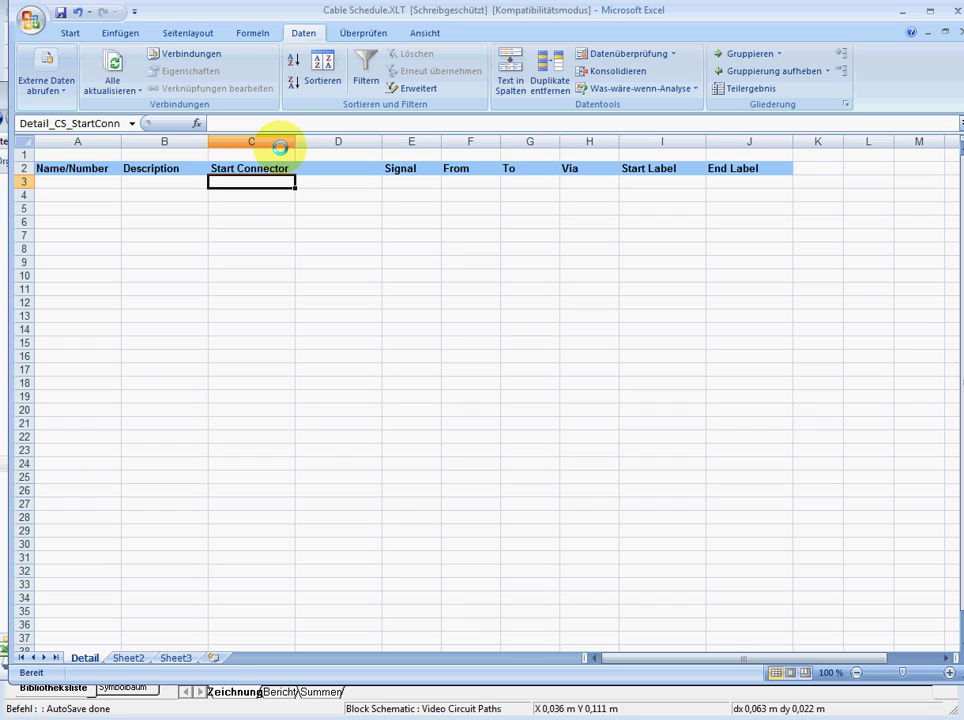
pyautogui.click(194, 184)
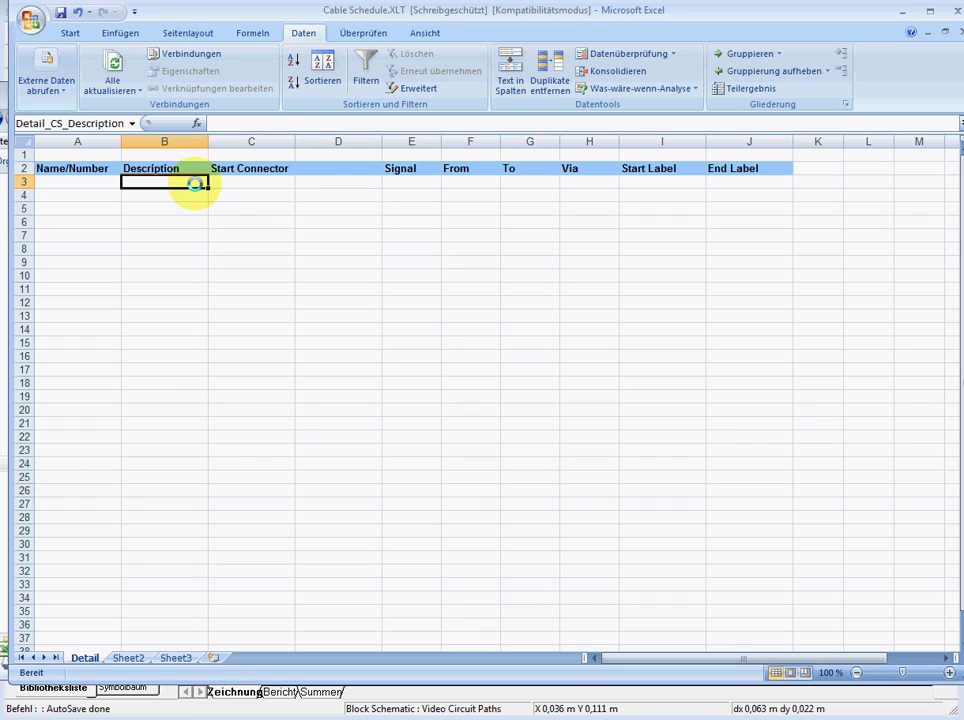
pyautogui.click(232, 184)
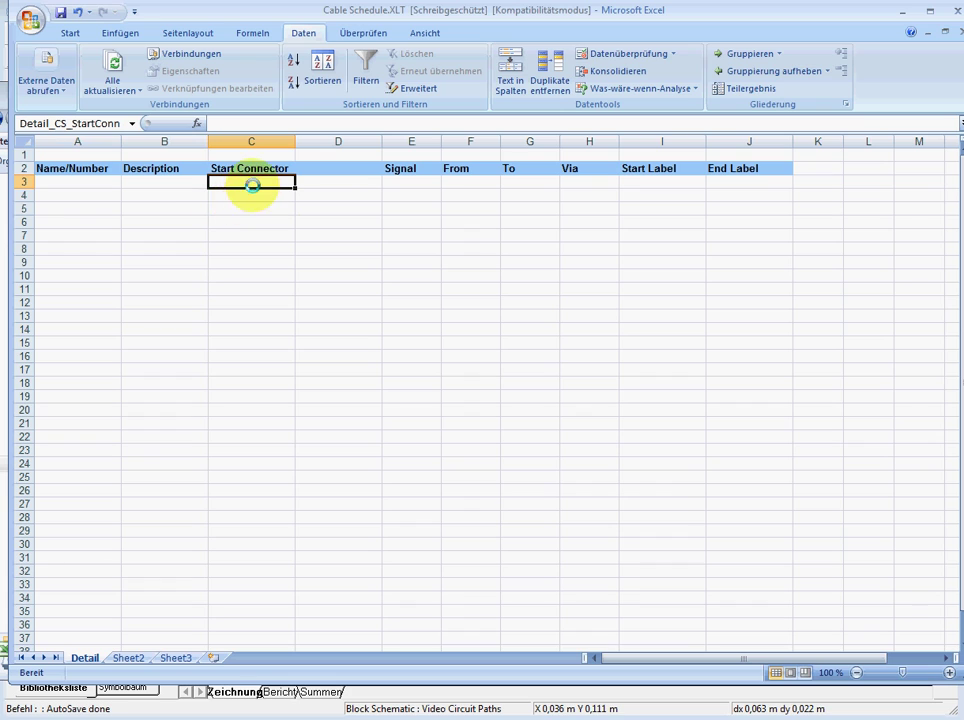
pyautogui.click(62, 123)
pyautogui.click(50, 127)
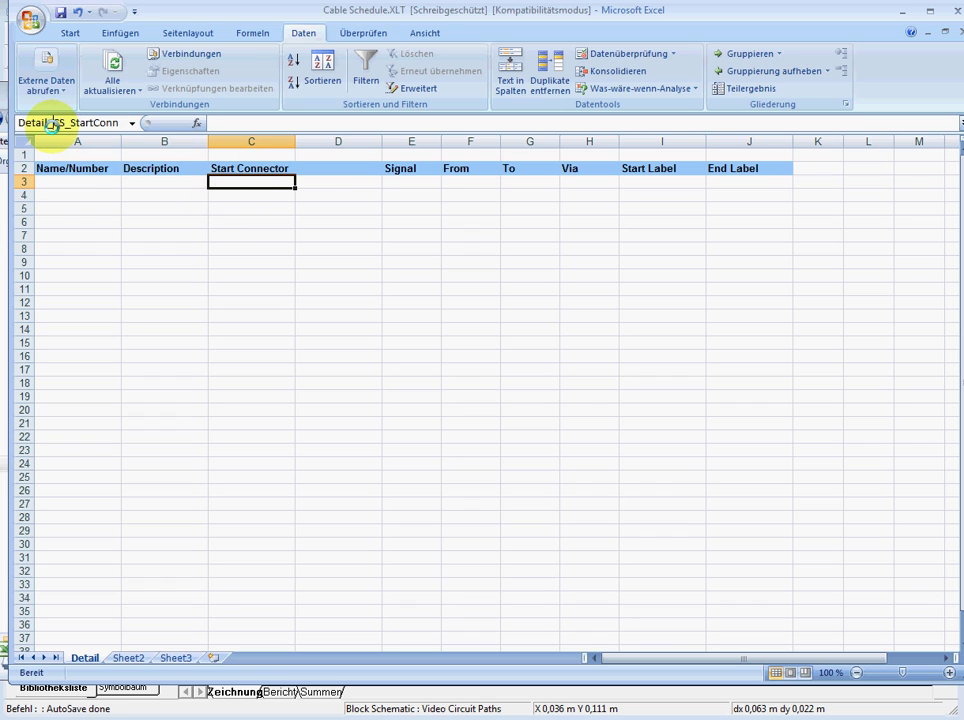
pyautogui.moveTo(50, 122); pyautogui.dragTo(122, 122)
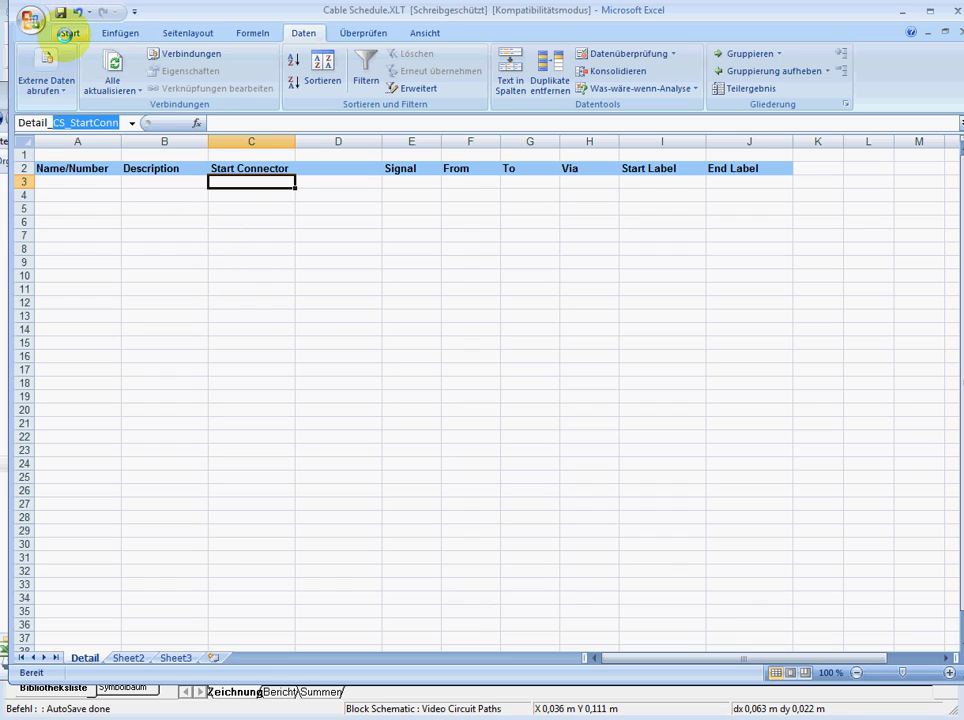
pyautogui.click(29, 19)
pyautogui.moveTo(125, 195)
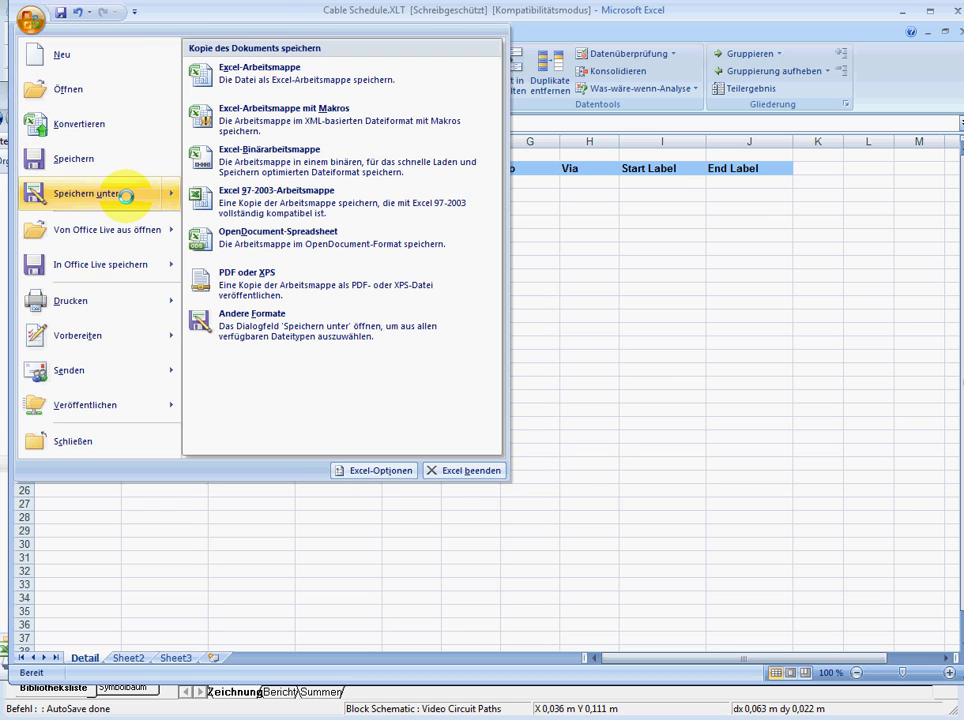
pyautogui.click(255, 70)
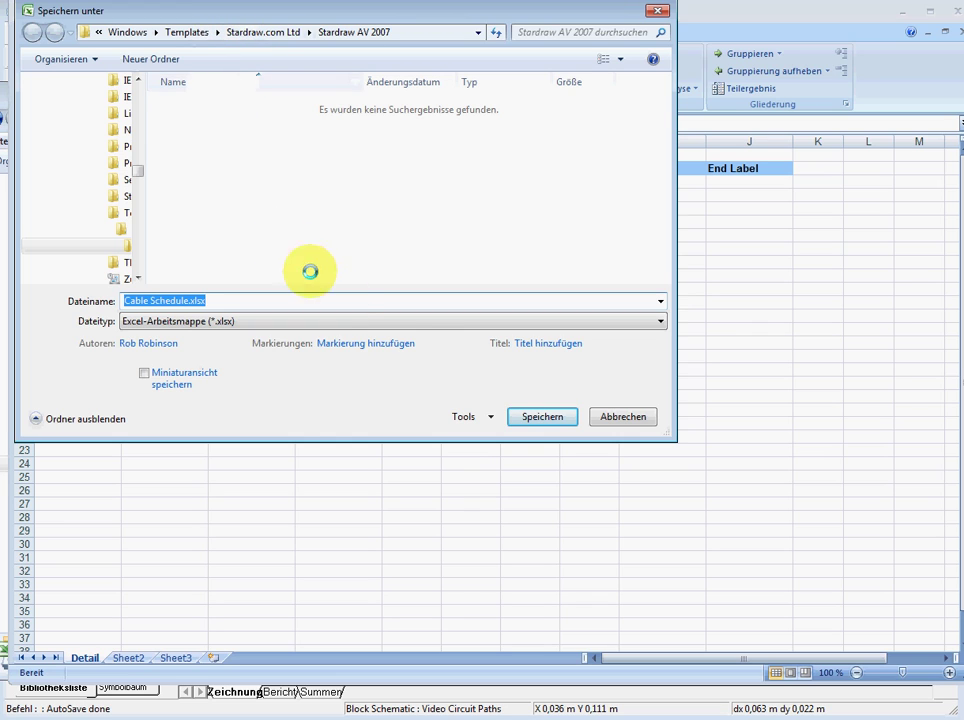
pyautogui.click(636, 419)
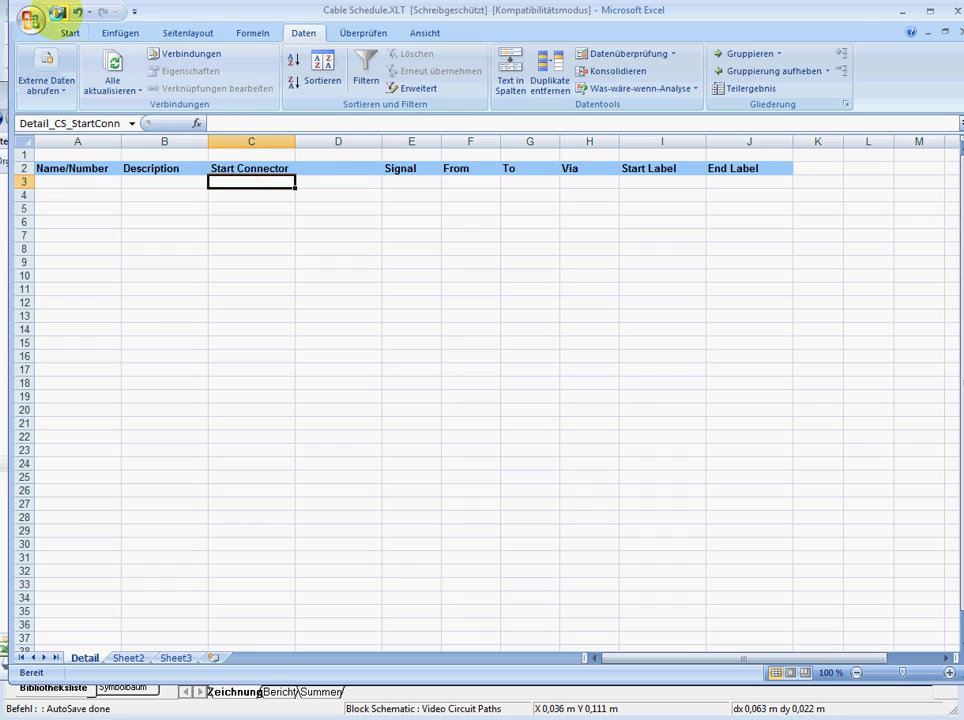
# Try to save the modified Cable Schedule.XLT template.
pyautogui.click(58, 12)
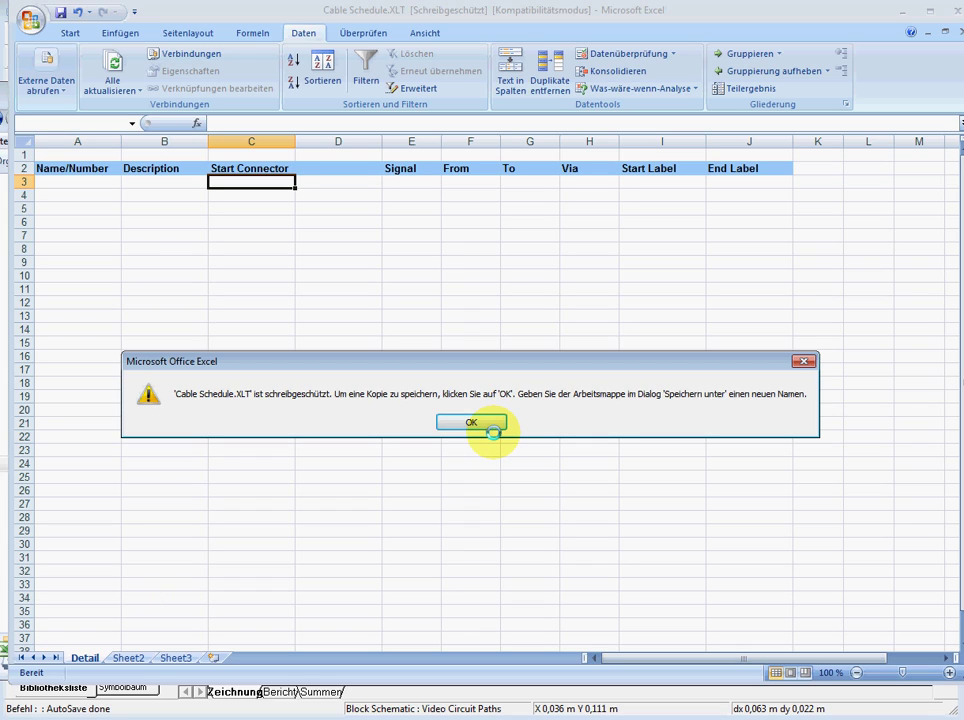
pyautogui.click(471, 419)
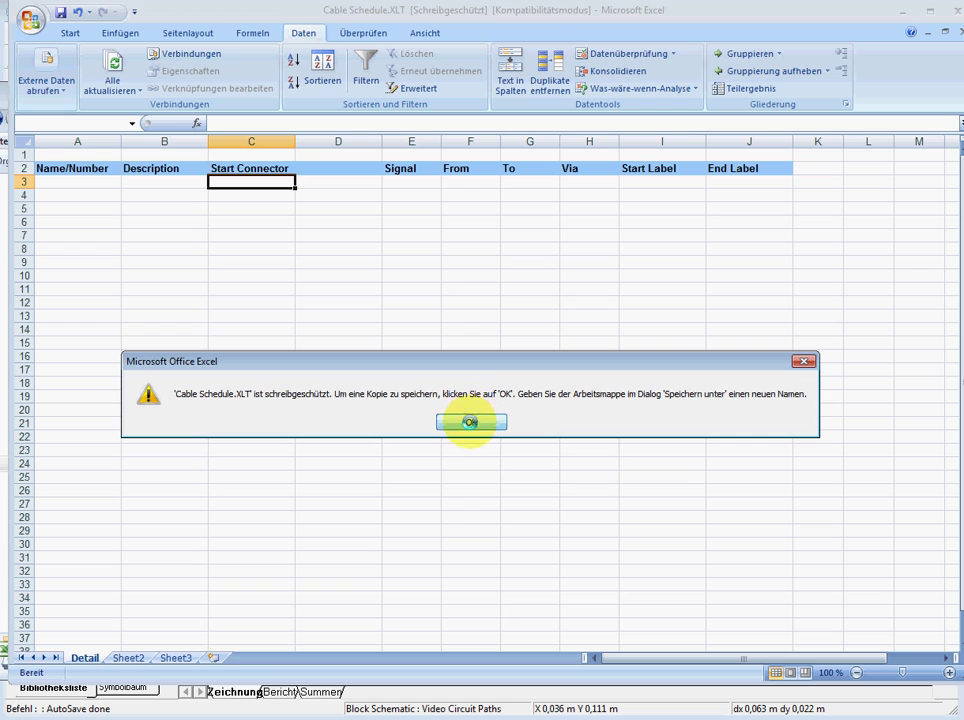
pyautogui.click(470, 417)
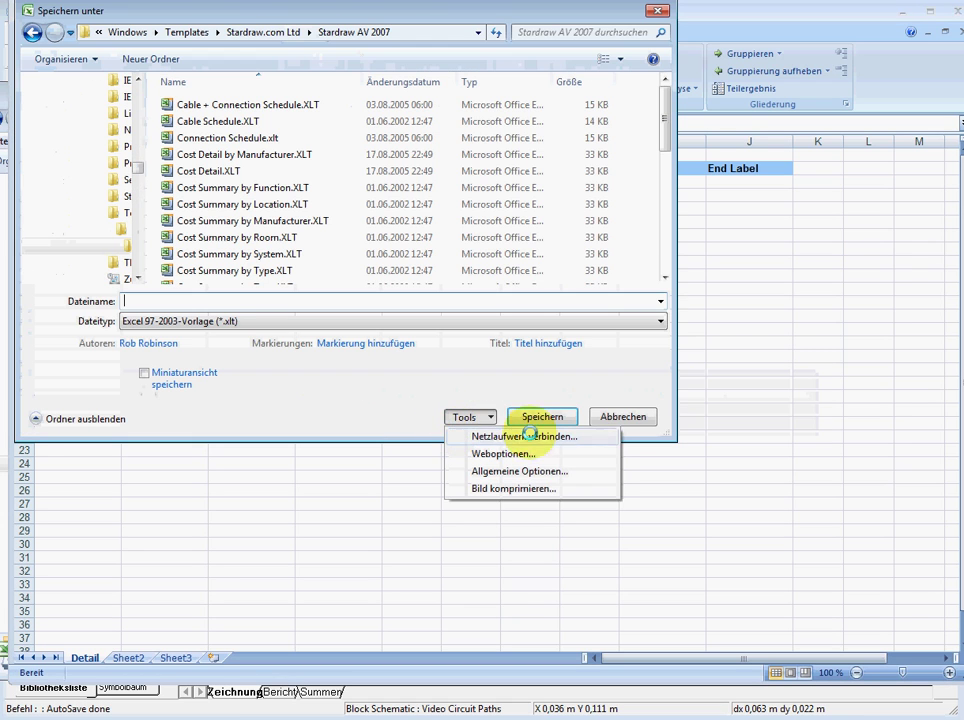
pyautogui.click(620, 416)
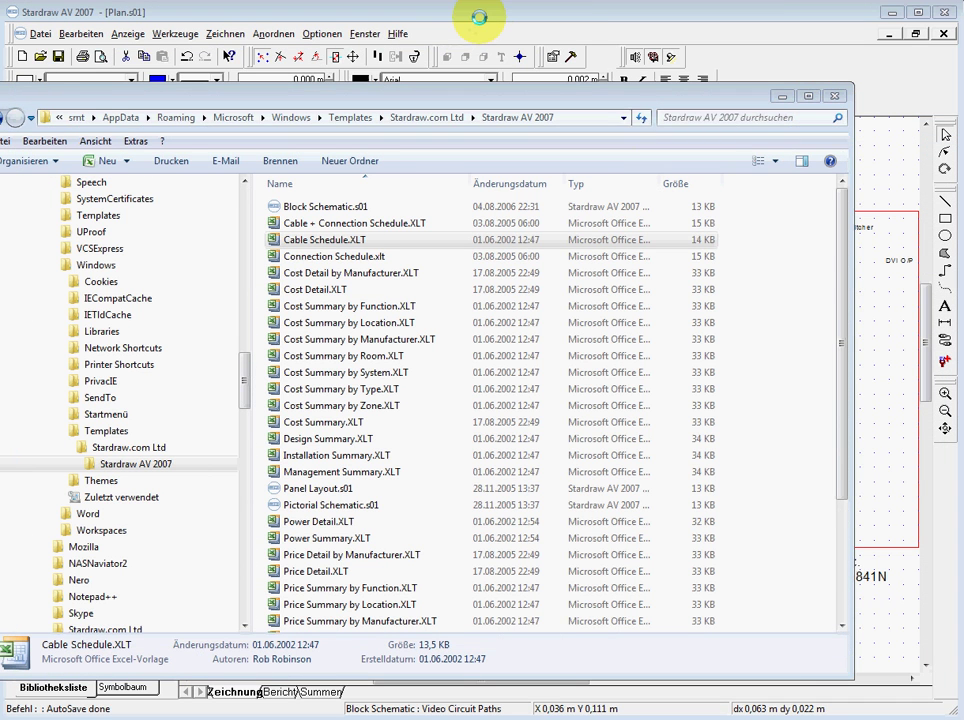
# Switch to Stardraw AV, dismiss the library paths settings, and open the document attribute editor from the Cable 1 RGBHV connector's properties.
pyautogui.click(479, 18)
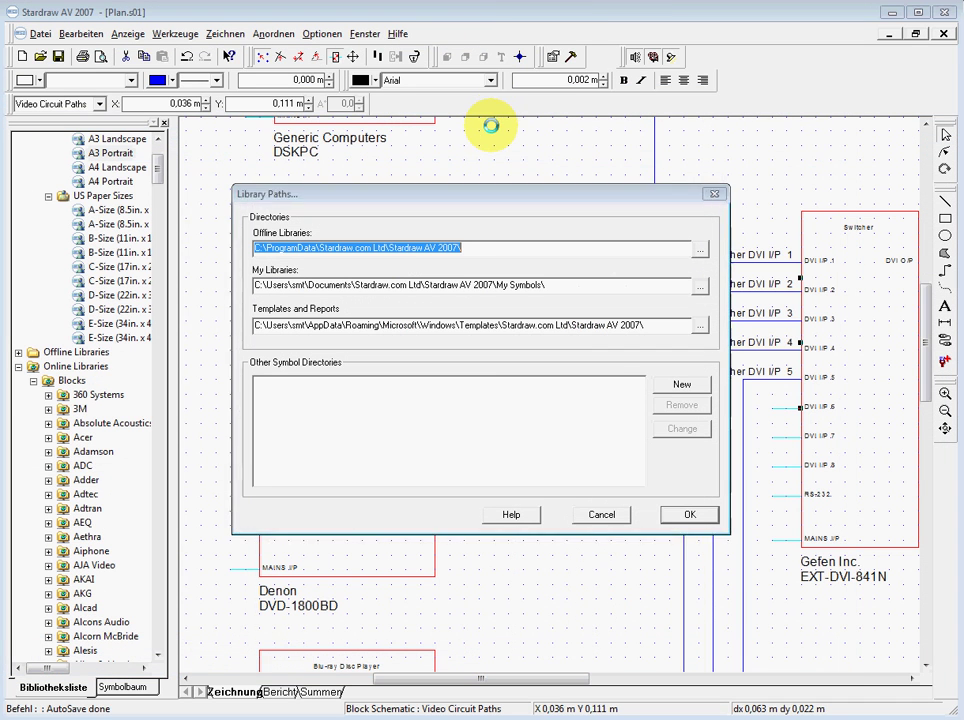
pyautogui.click(598, 514)
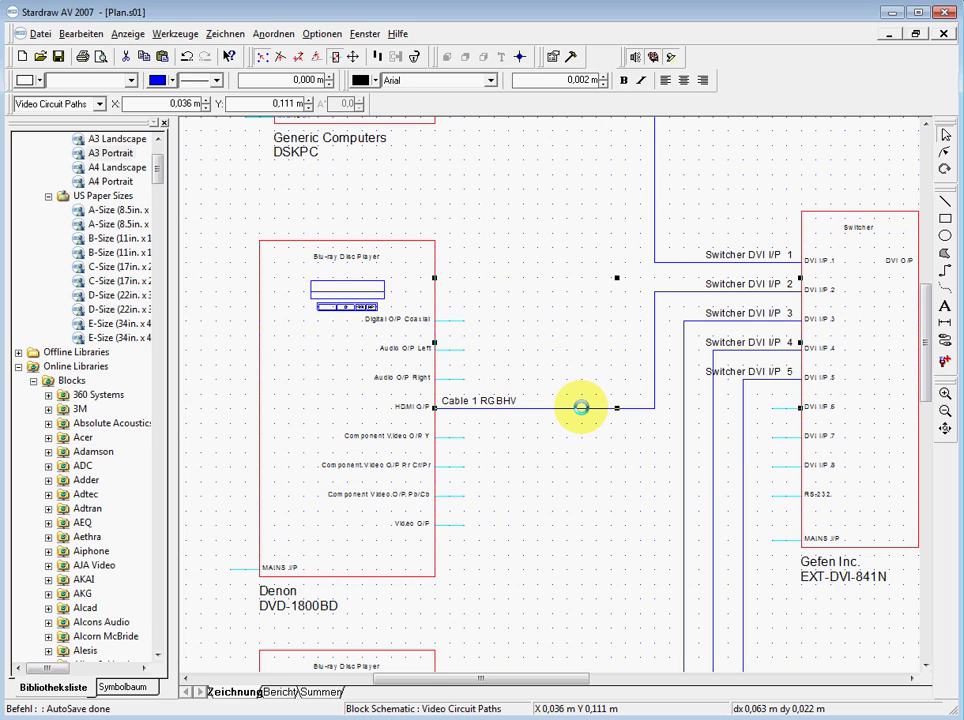
pyautogui.doubleClick(581, 408)
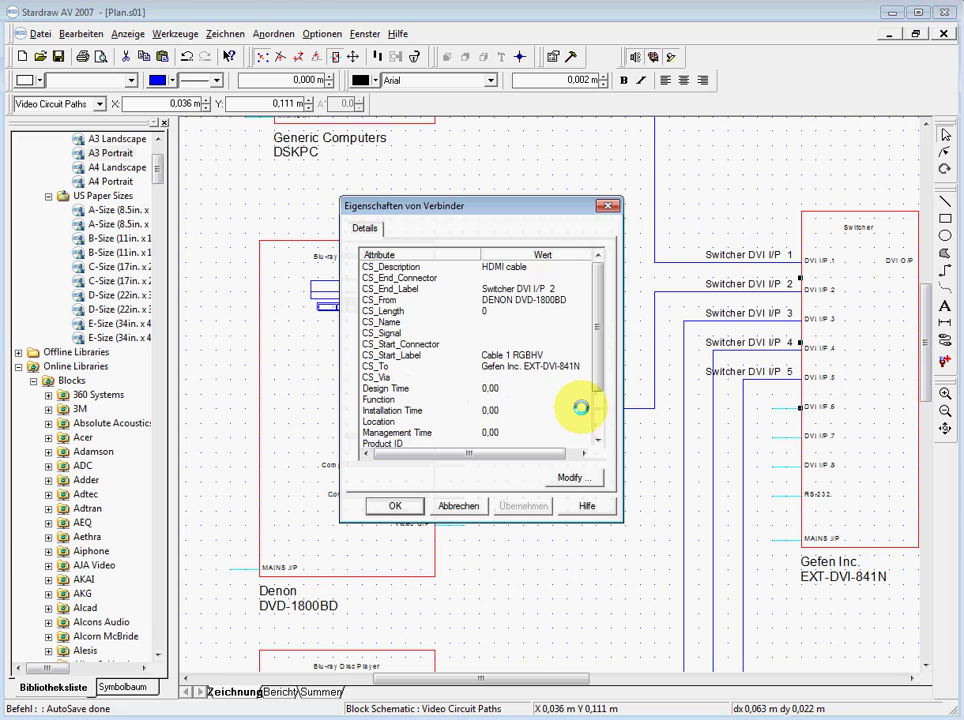
pyautogui.click(570, 478)
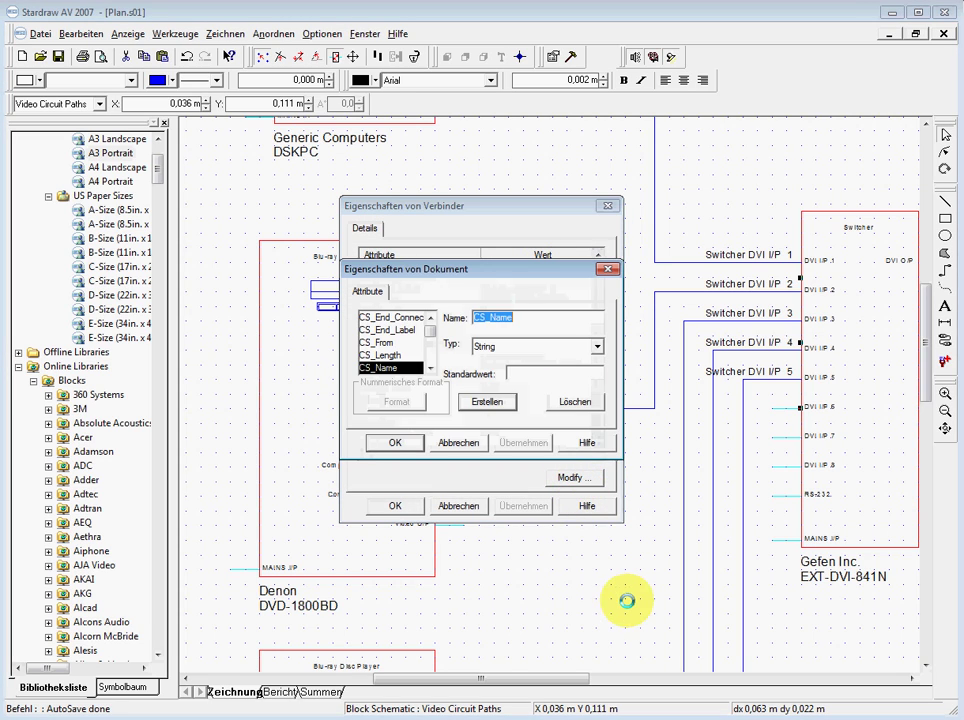
# Create a new document attribute named CS_StartConn of type String with the default value N/A.
pyautogui.click(486, 401)
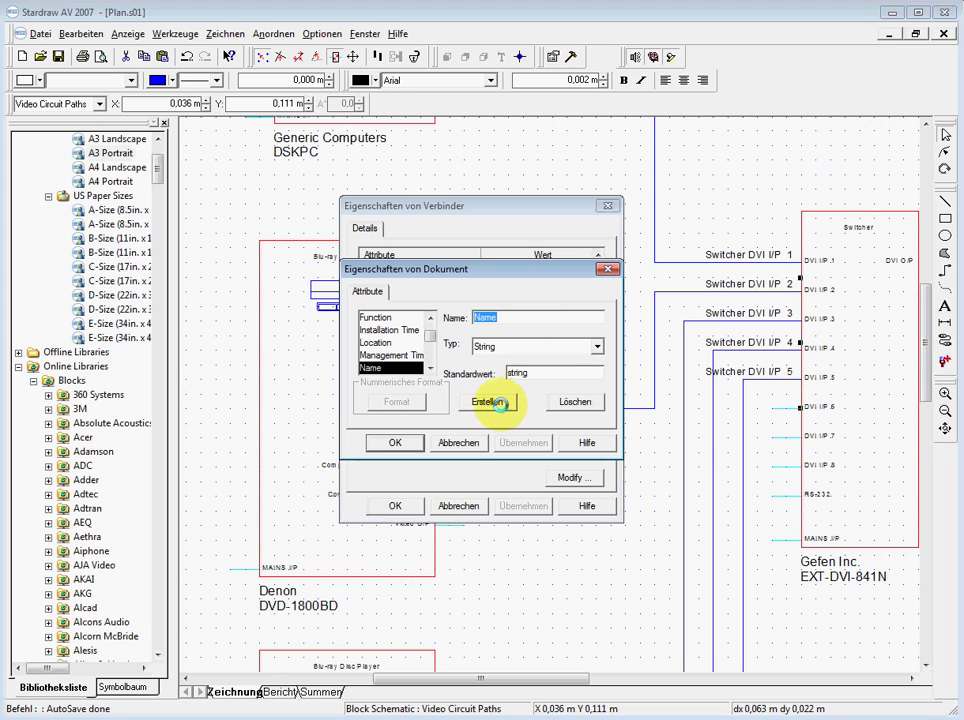
pyautogui.click(518, 316)
pyautogui.moveTo(518, 316); pyautogui.dragTo(437, 316)
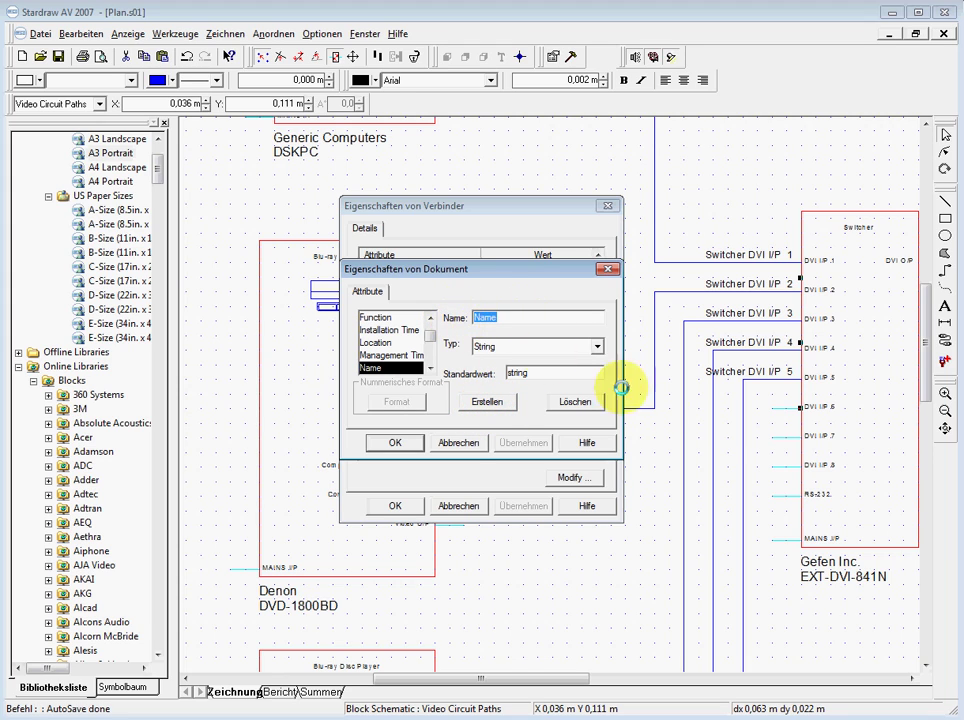
pyautogui.write('CS_StartConn')
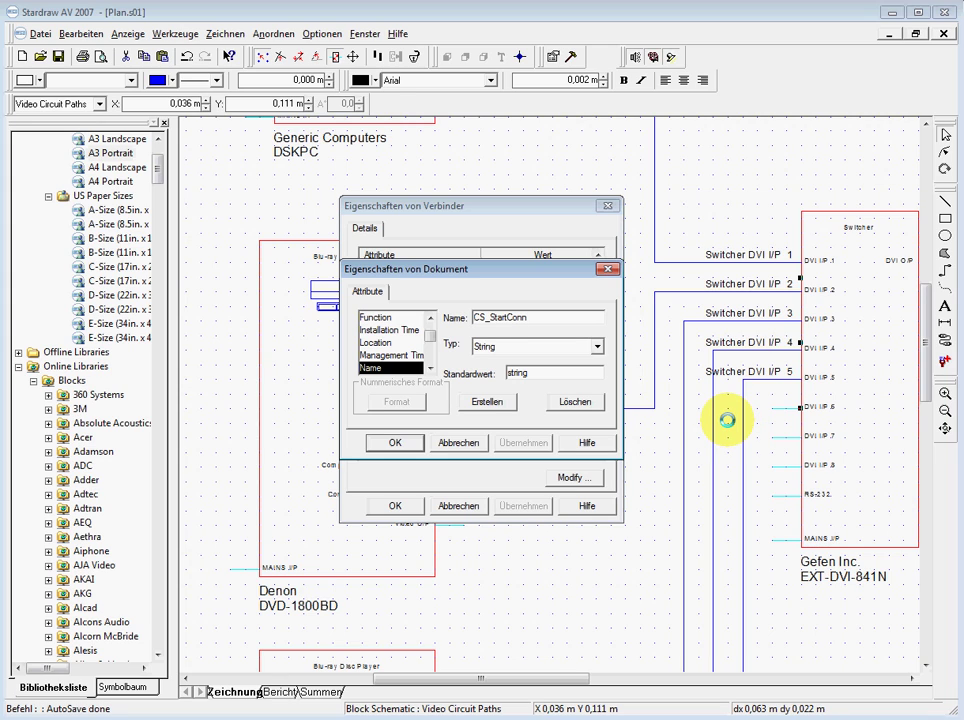
pyautogui.click(490, 347)
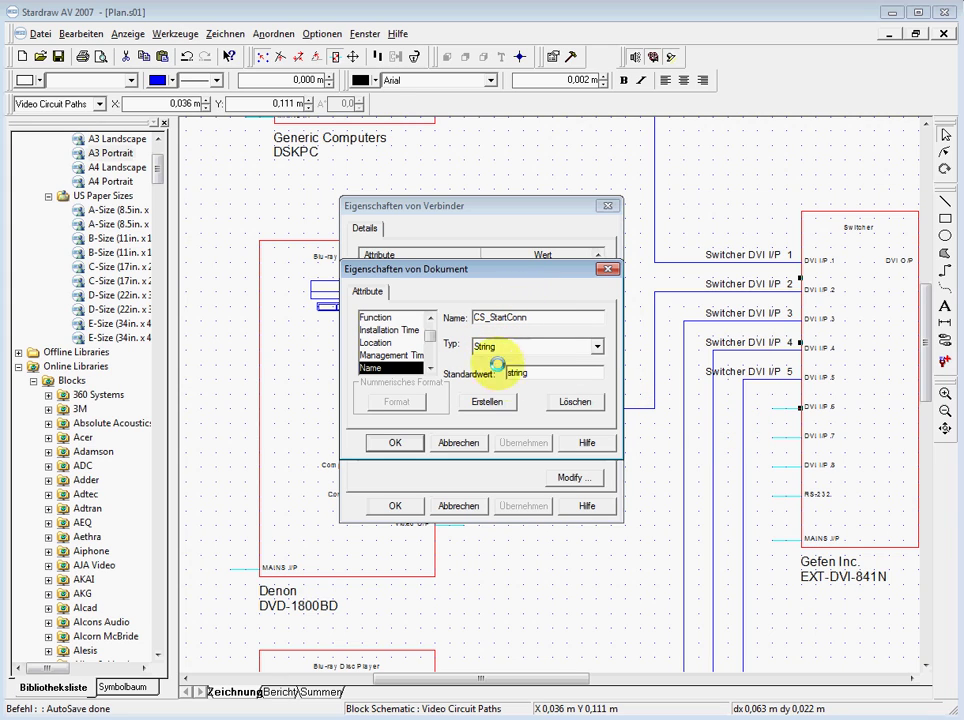
pyautogui.press('Tab')
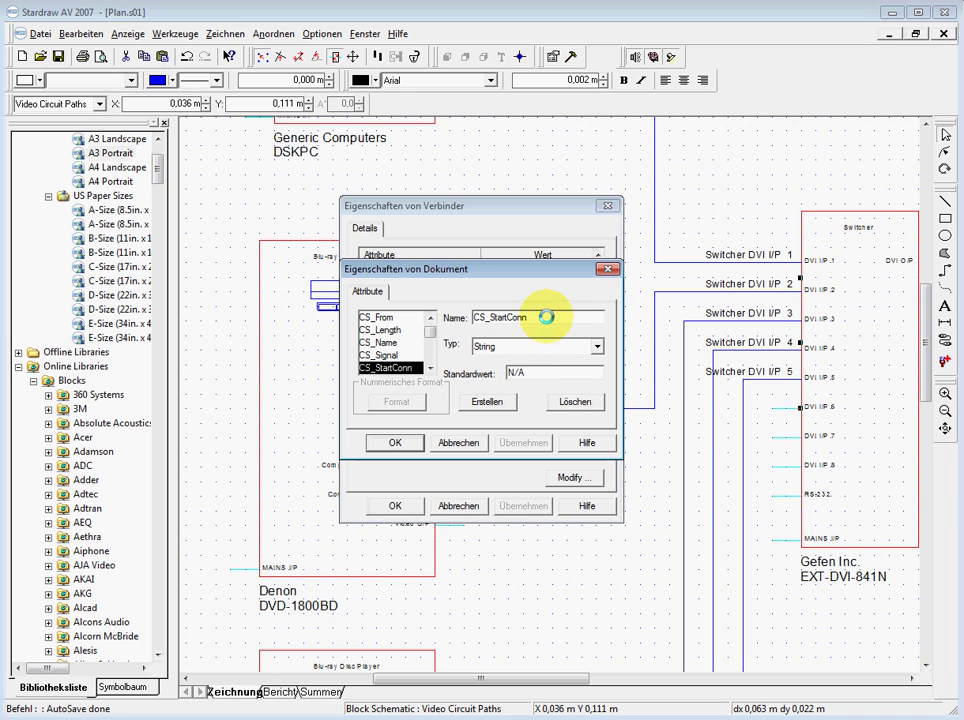
pyautogui.click(380, 355)
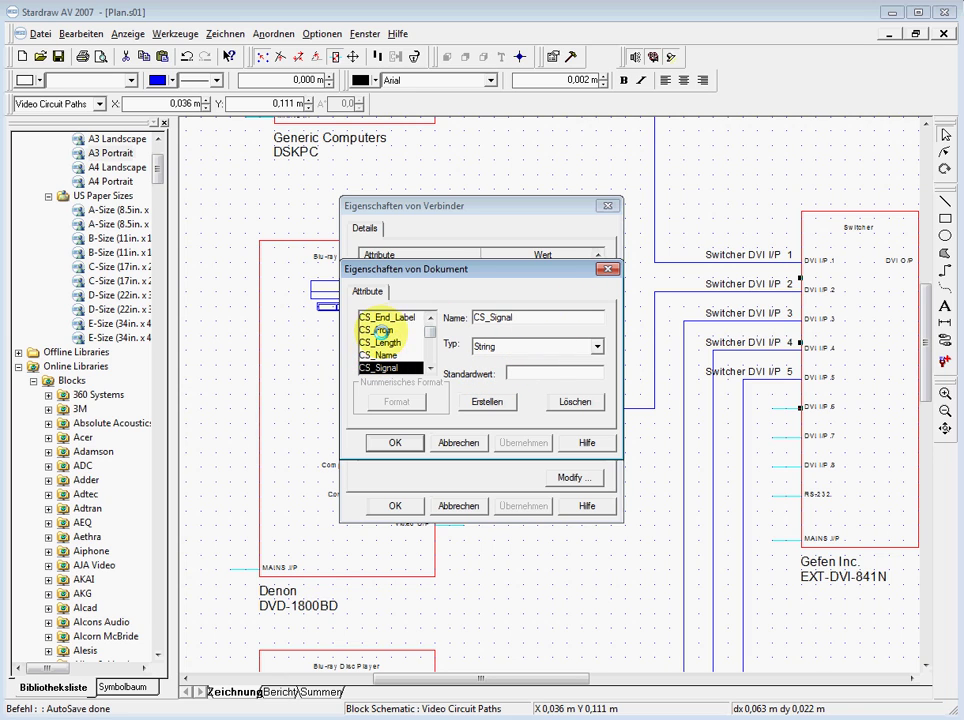
pyautogui.click(600, 267)
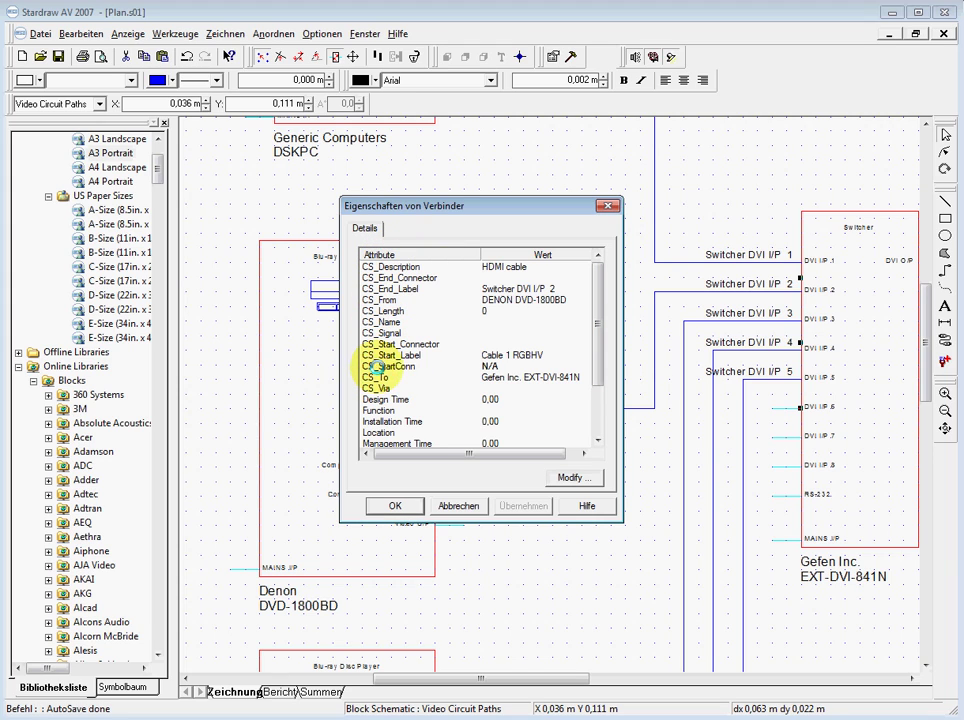
# Set the CS_StartConn attribute of the Cable 1 RGBHV connector to "RGBHV BNC" and apply the properties.
pyautogui.click(388, 366)
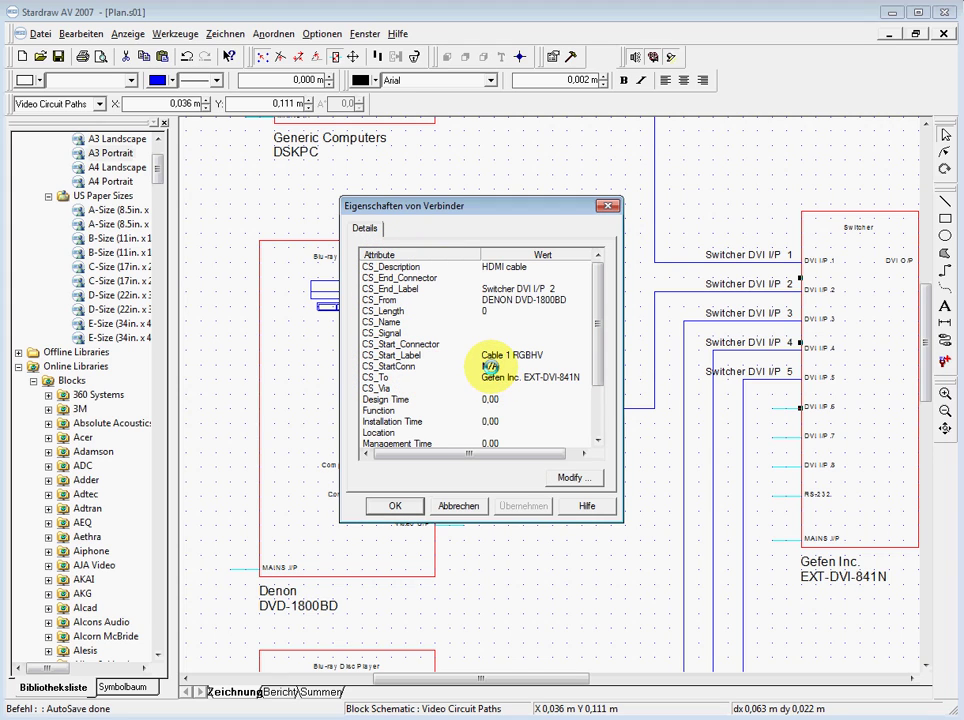
pyautogui.click(560, 367)
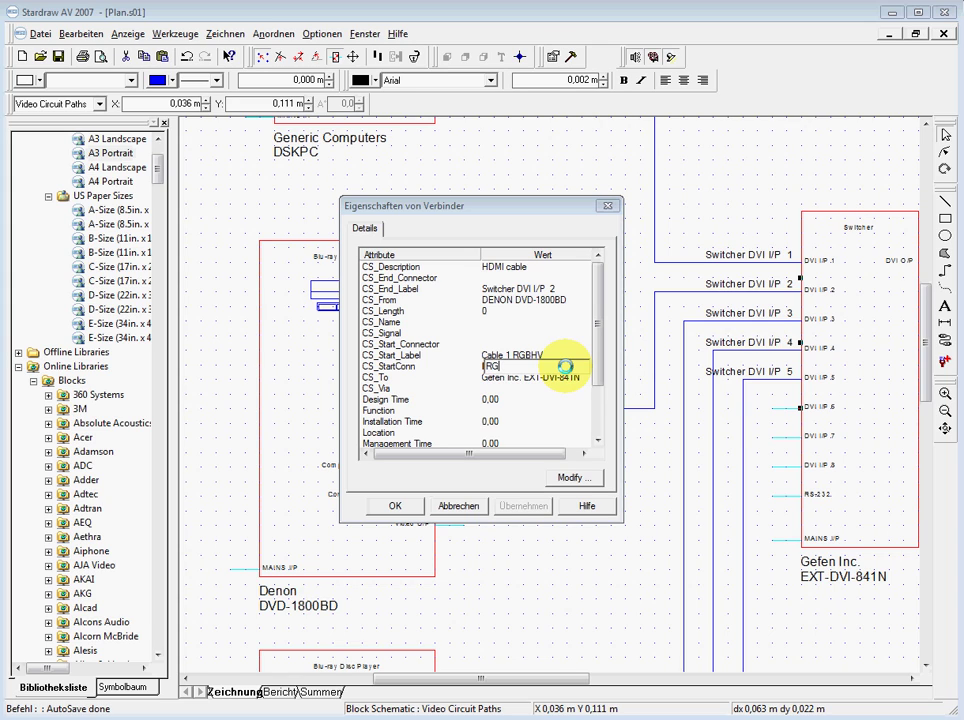
pyautogui.press('Return')
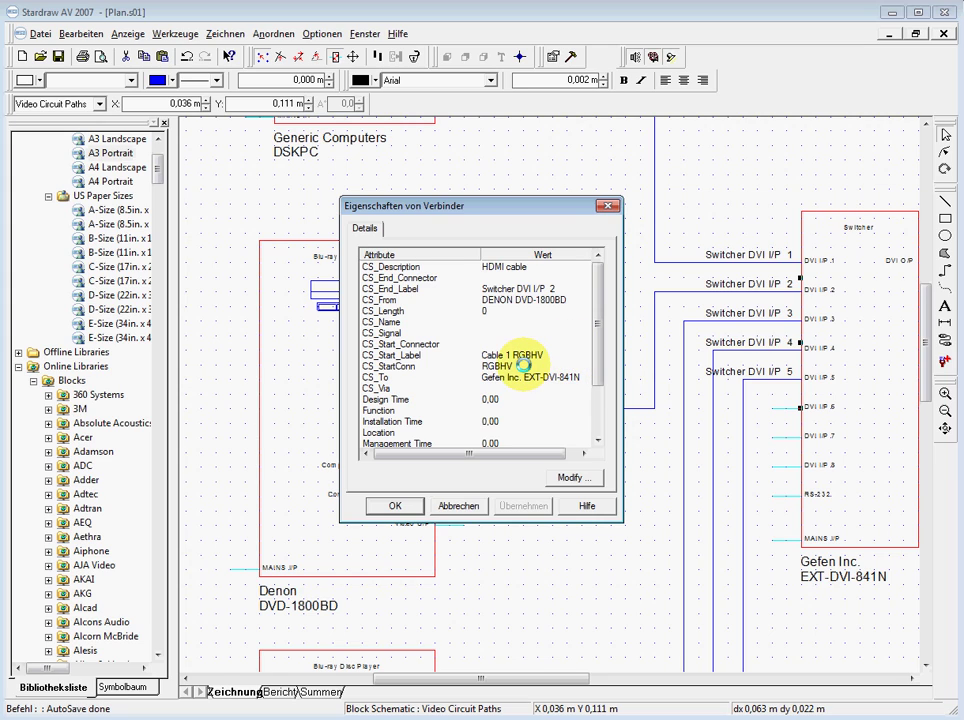
pyautogui.click(531, 364)
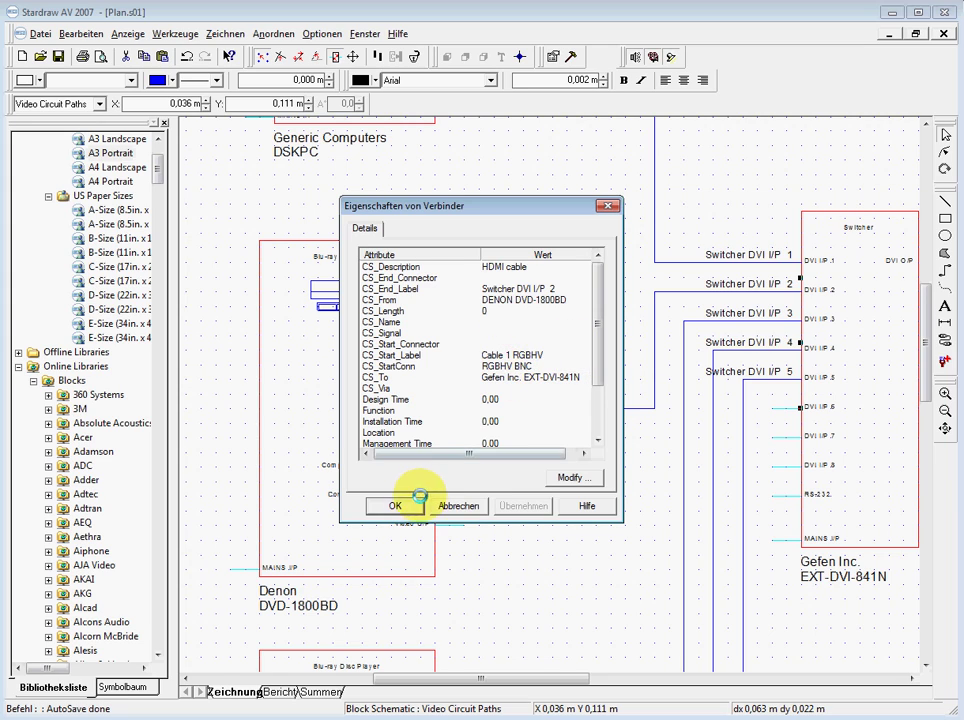
pyautogui.click(395, 505)
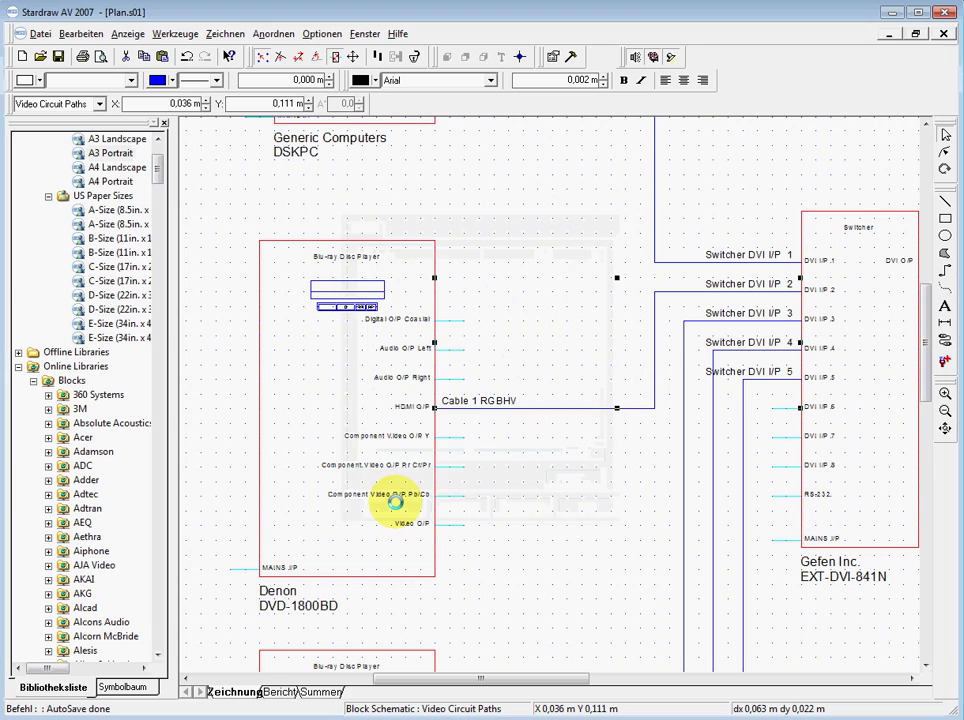
# Try out the External Datasource wizard with COMM-TEC, Doremi Labs and Generic Components, choosing the Cost Price and Sale Price attributes.
pyautogui.click(163, 32)
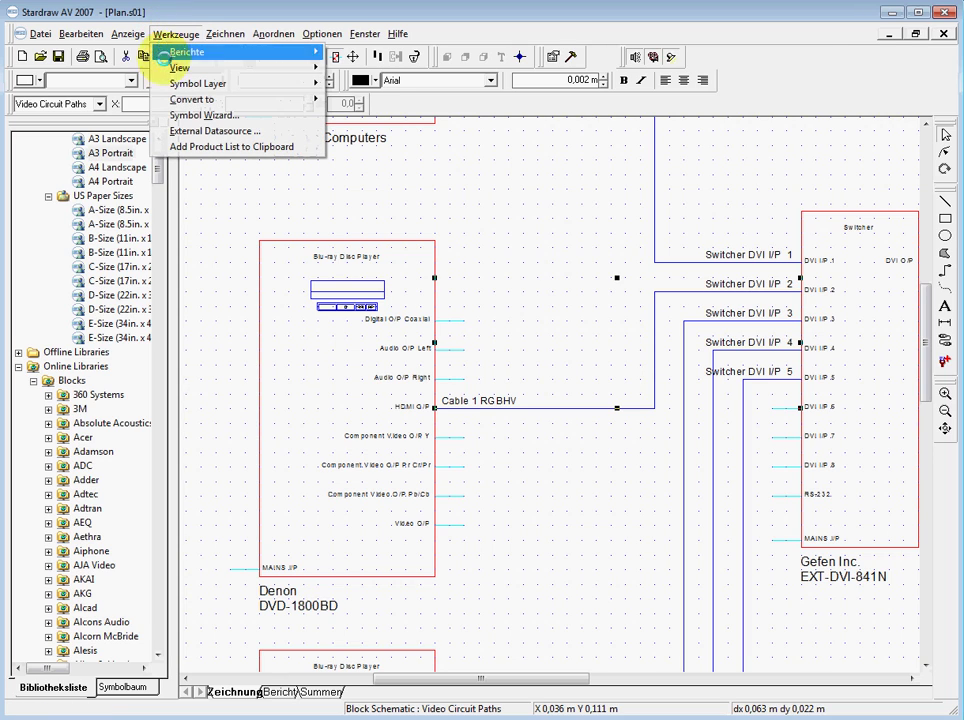
pyautogui.click(237, 131)
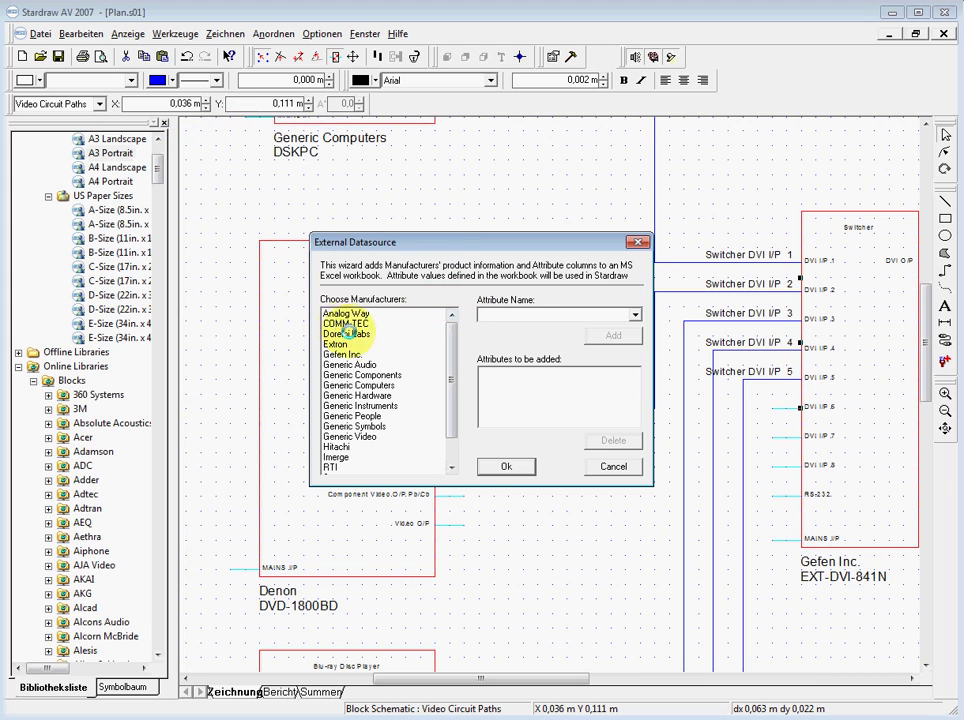
pyautogui.click(382, 324)
pyautogui.keyDown('ctrl'); pyautogui.click(340, 334); pyautogui.keyUp('ctrl')
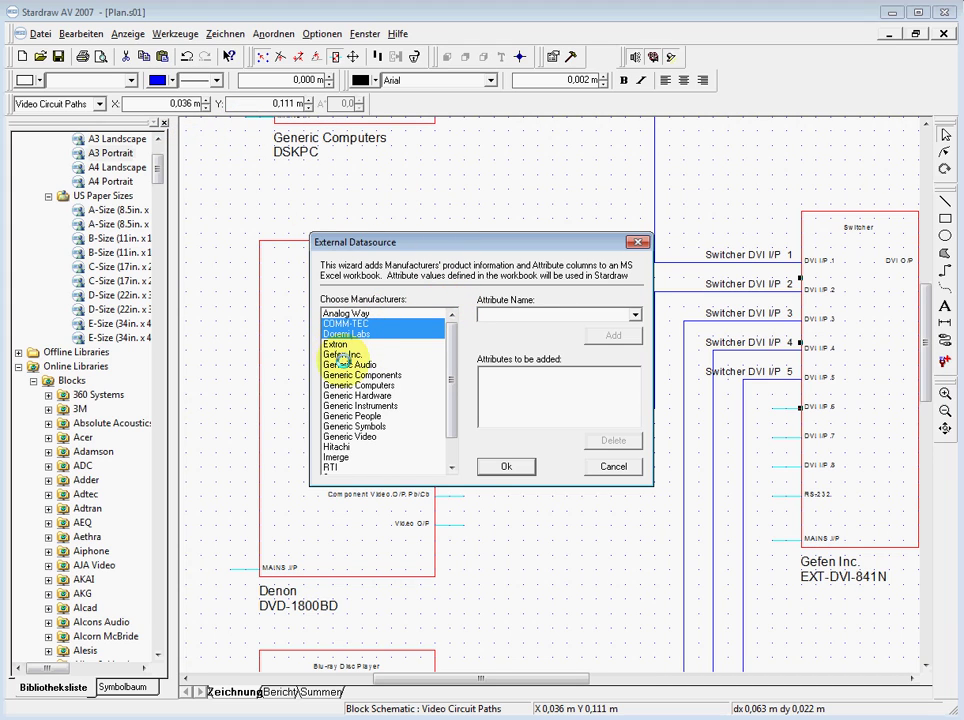
pyautogui.keyDown('ctrl'); pyautogui.click(350, 375); pyautogui.keyUp('ctrl')
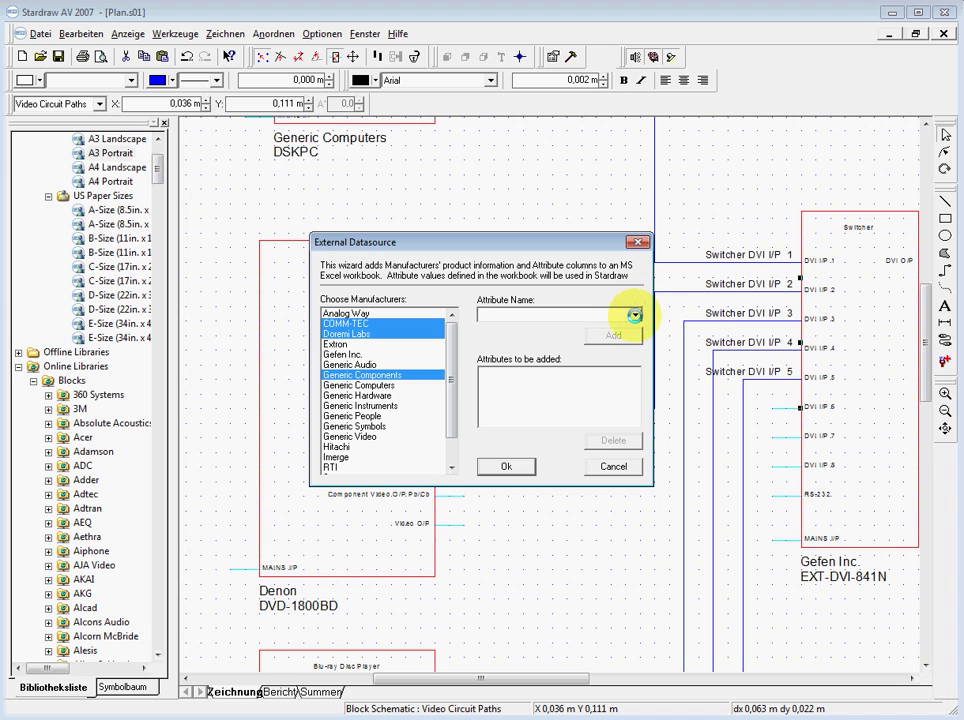
pyautogui.click(632, 316)
pyautogui.click(515, 328)
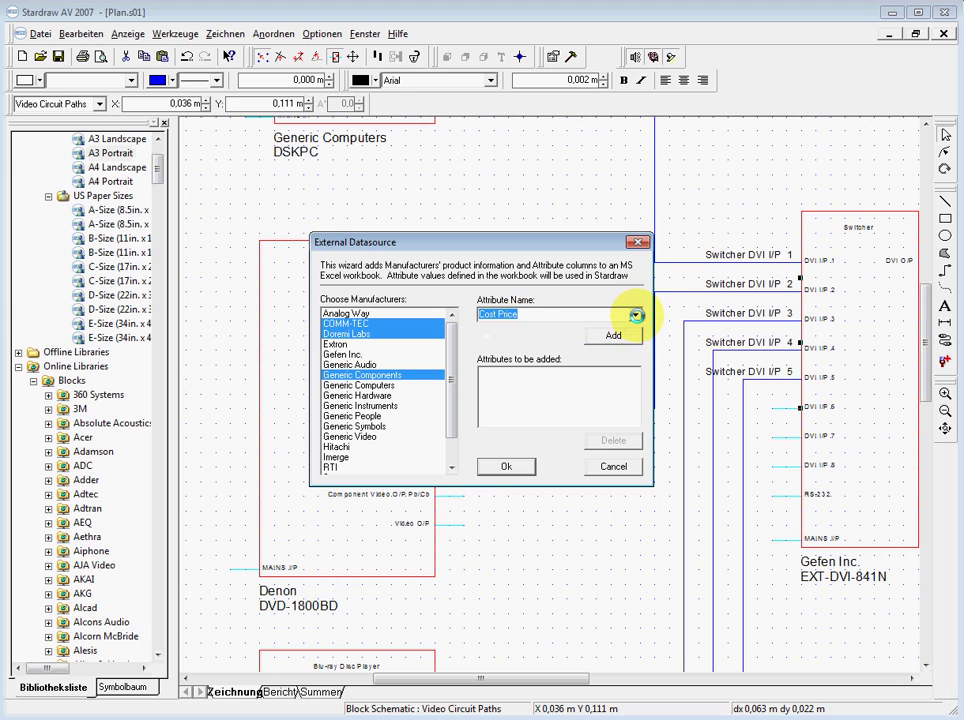
pyautogui.click(634, 314)
pyautogui.click(510, 338)
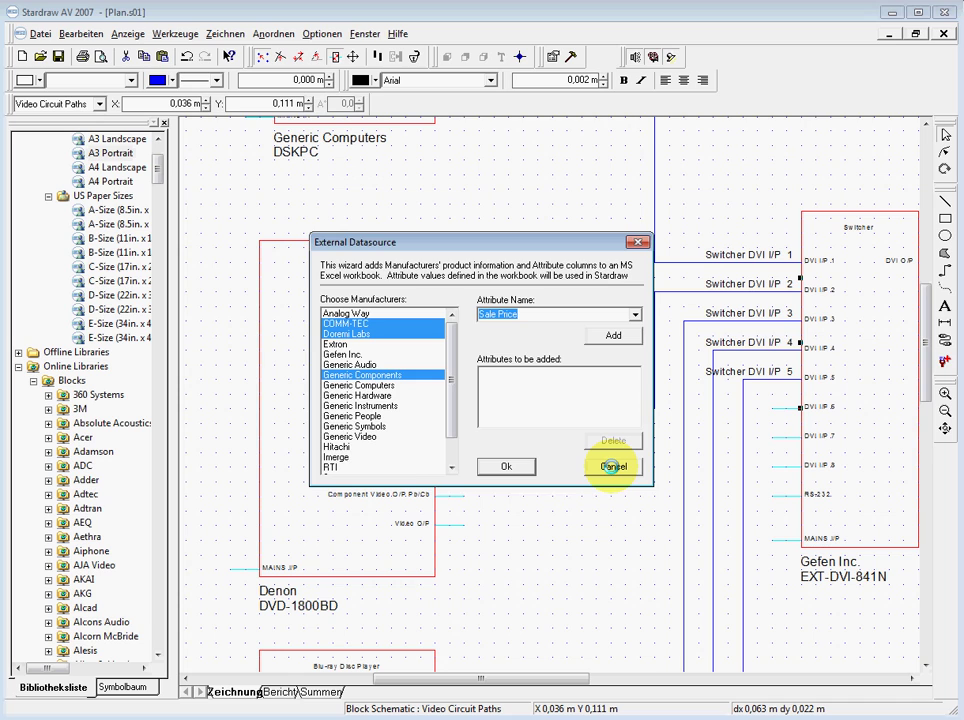
pyautogui.click(611, 467)
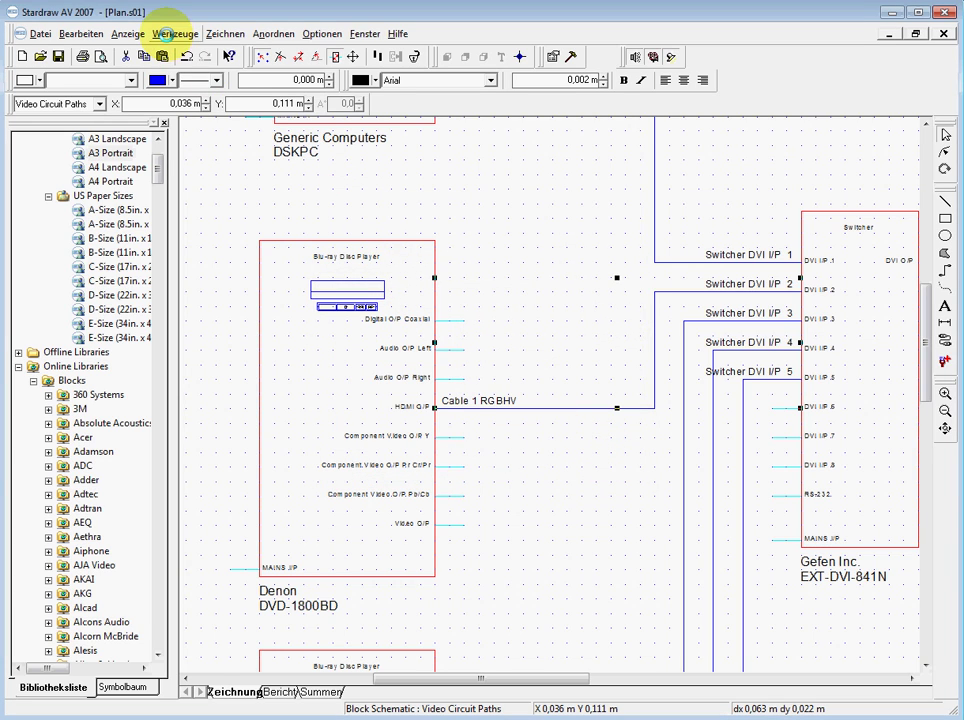
# Generate the Cable + Connection Schedule report and examine its device descriptions and the From, To, Via, Start Label and End Label columns.
pyautogui.click(170, 33)
pyautogui.moveTo(180, 50)
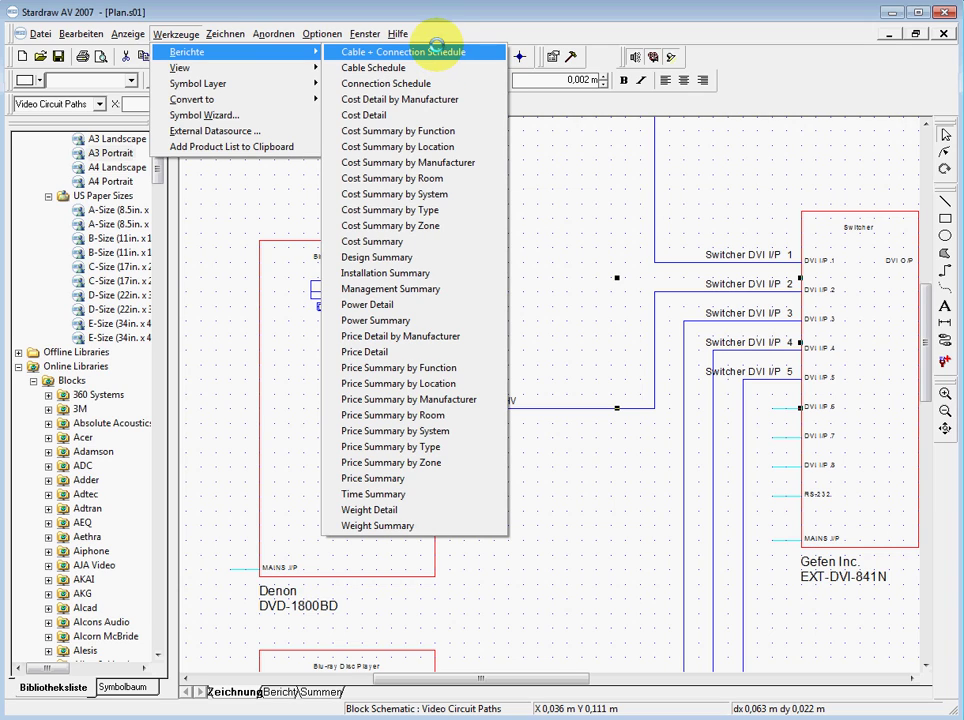
pyautogui.click(433, 52)
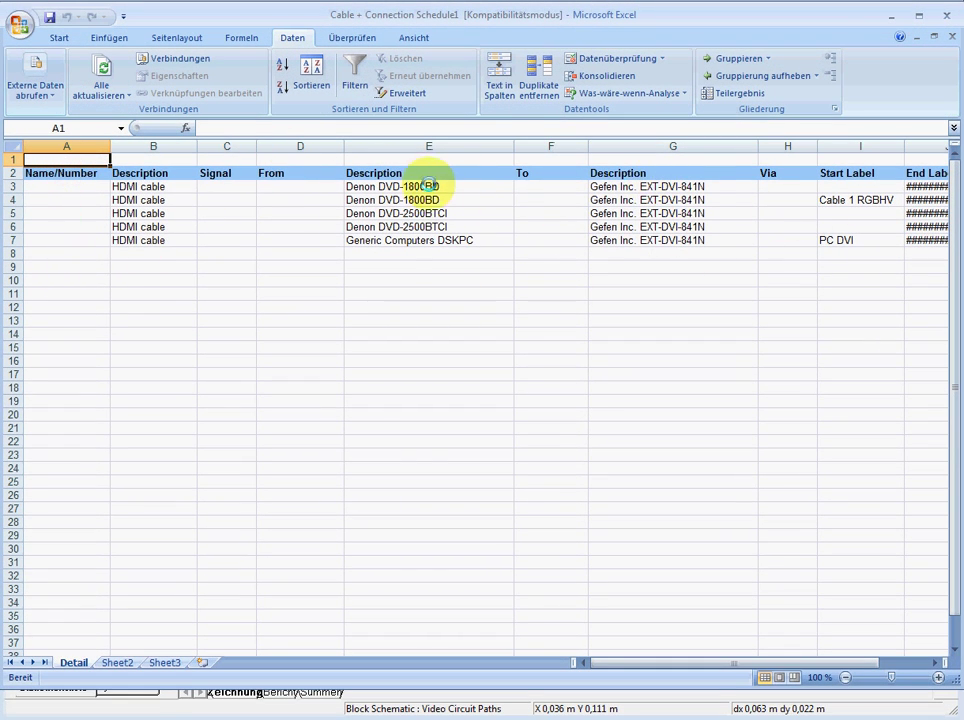
pyautogui.moveTo(357, 185); pyautogui.dragTo(384, 240)
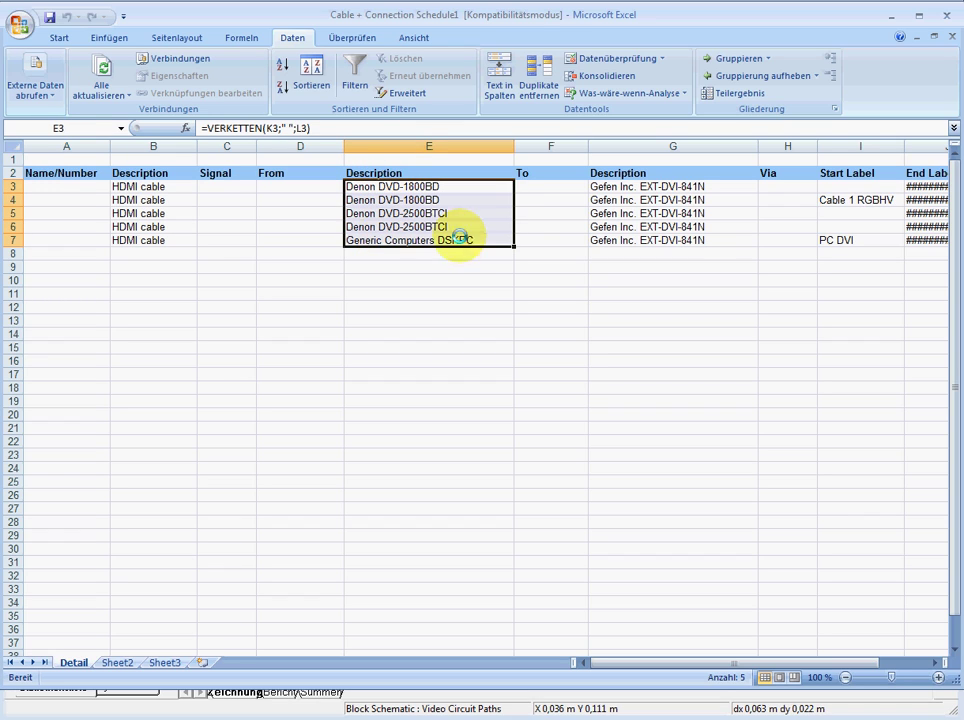
pyautogui.moveTo(632, 186); pyautogui.dragTo(630, 252)
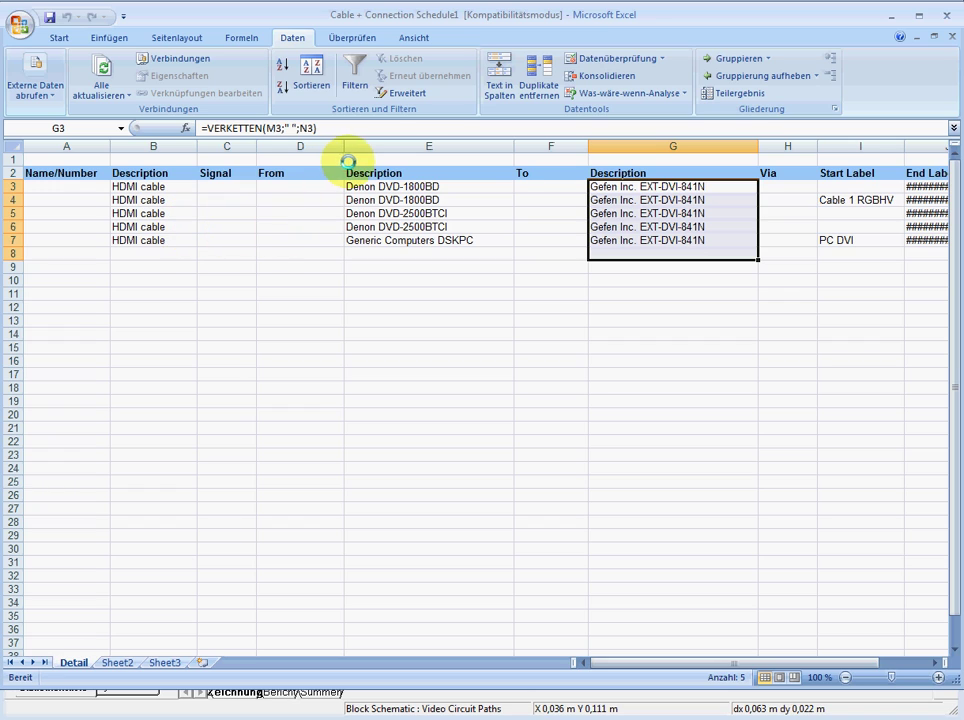
pyautogui.click(283, 187)
pyautogui.click(550, 188)
pyautogui.click(779, 214)
pyautogui.click(871, 199)
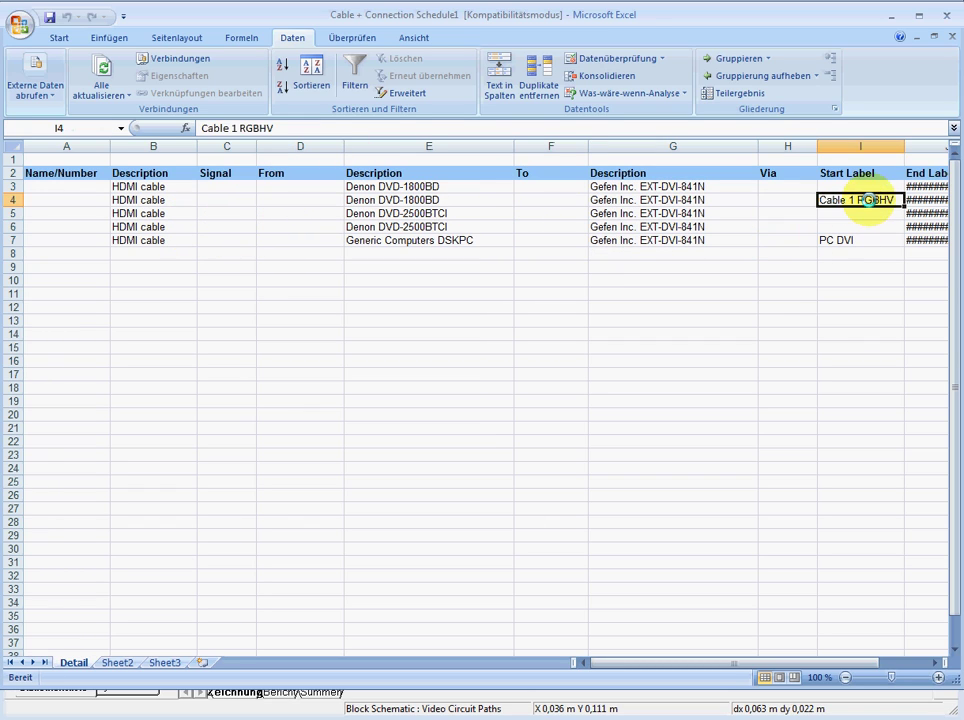
pyautogui.click(916, 214)
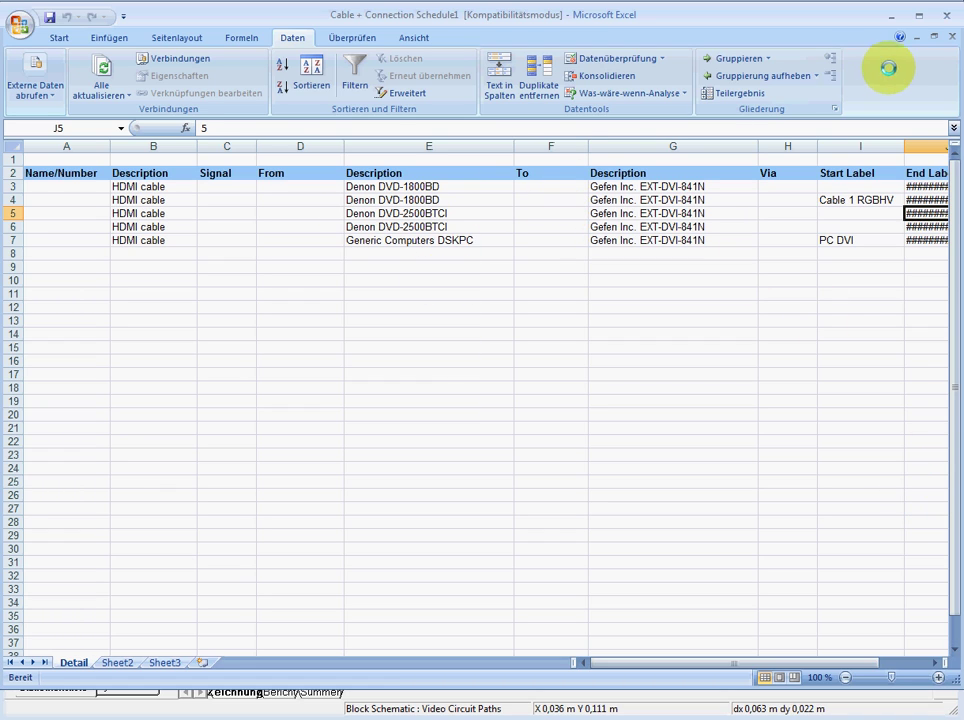
# Close the Cable + Connection Schedule1, Cable Schedule.XLT and Cable Schedule1 workbooks without saving, and minimise Excel to return to the drawing.
pyautogui.click(944, 15)
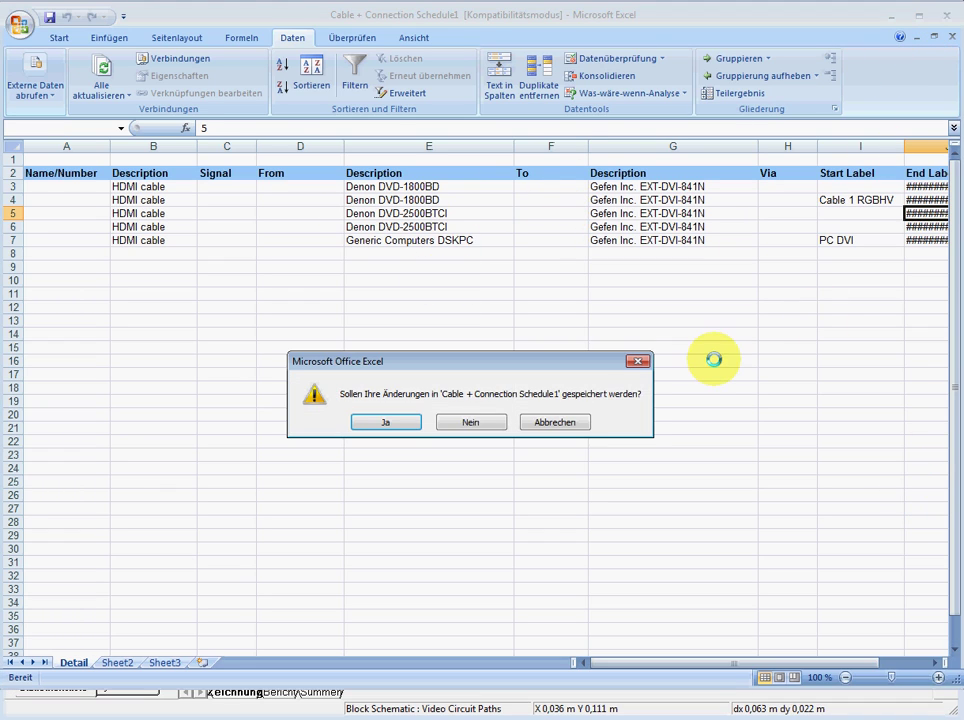
pyautogui.click(470, 422)
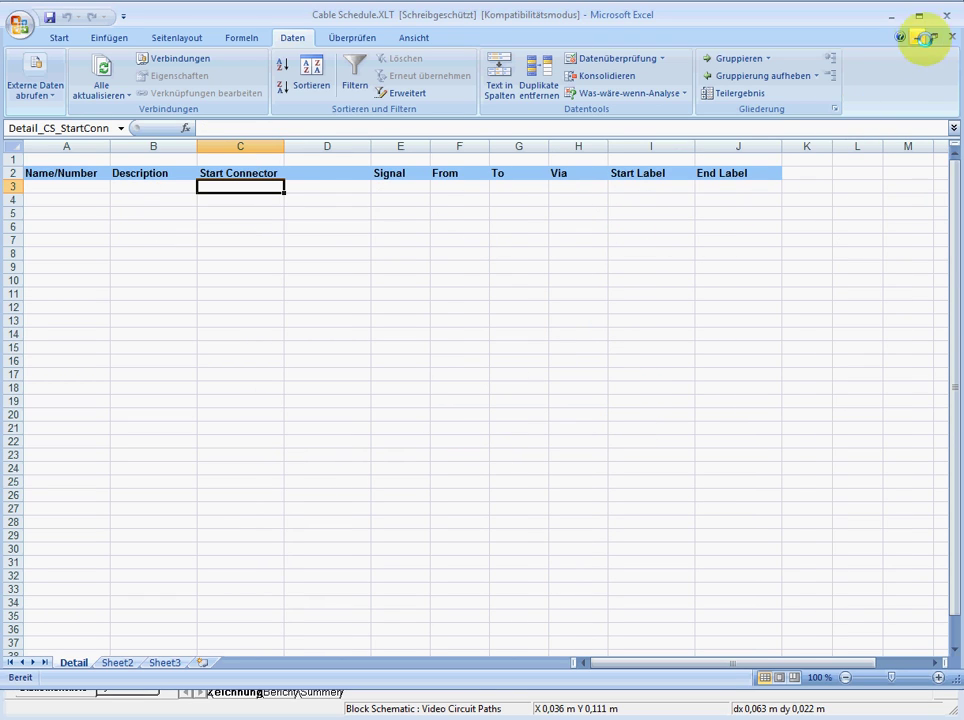
pyautogui.click(944, 15)
pyautogui.click(472, 423)
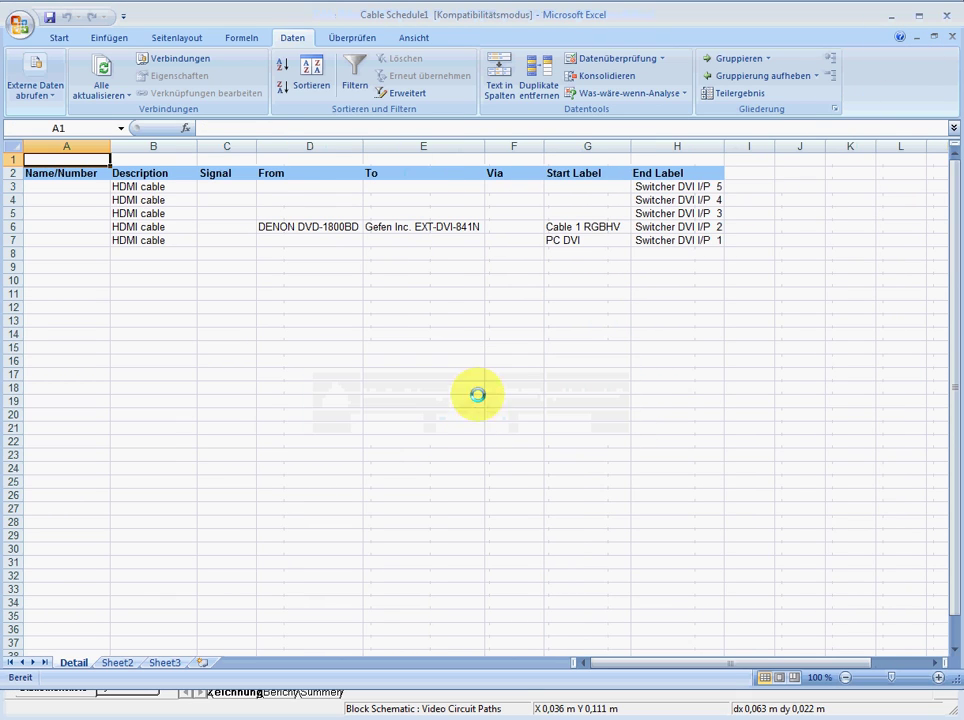
pyautogui.click(944, 15)
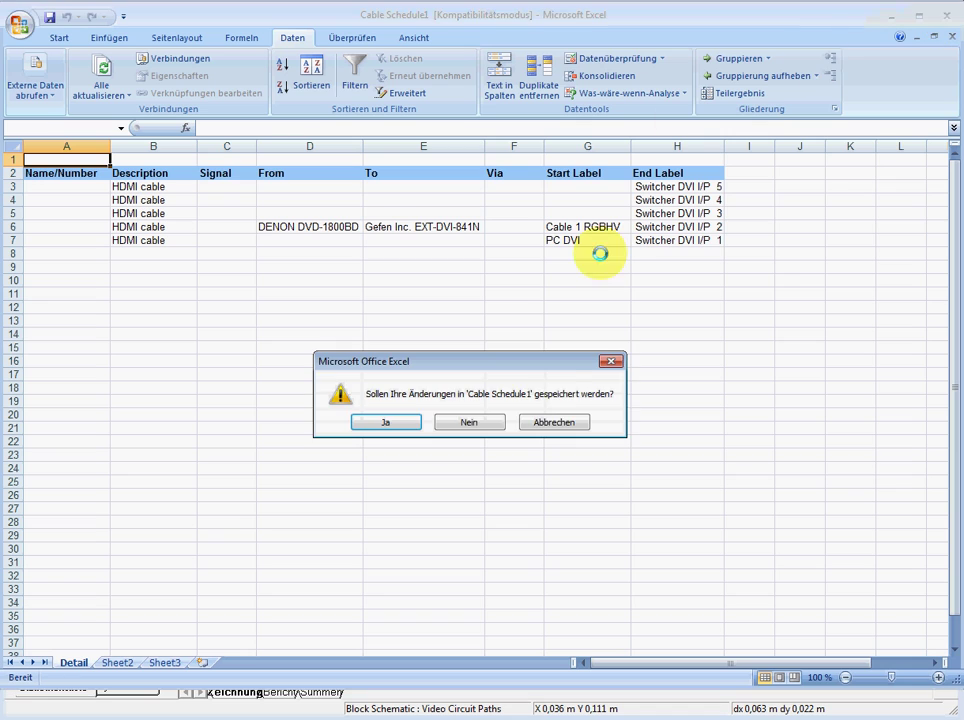
pyautogui.click(474, 423)
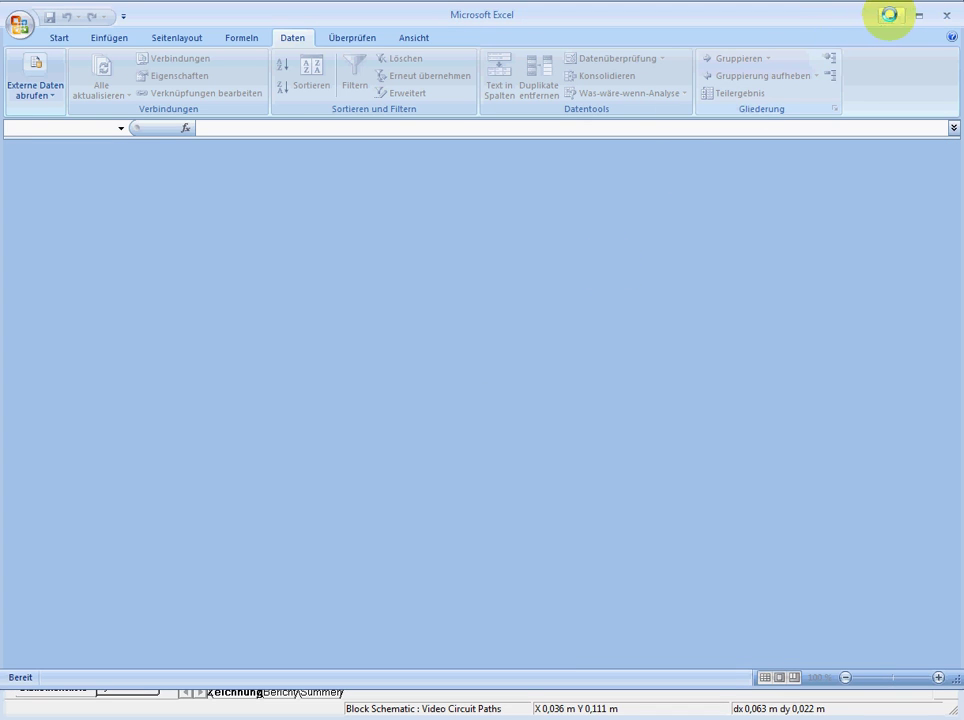
pyautogui.click(890, 15)
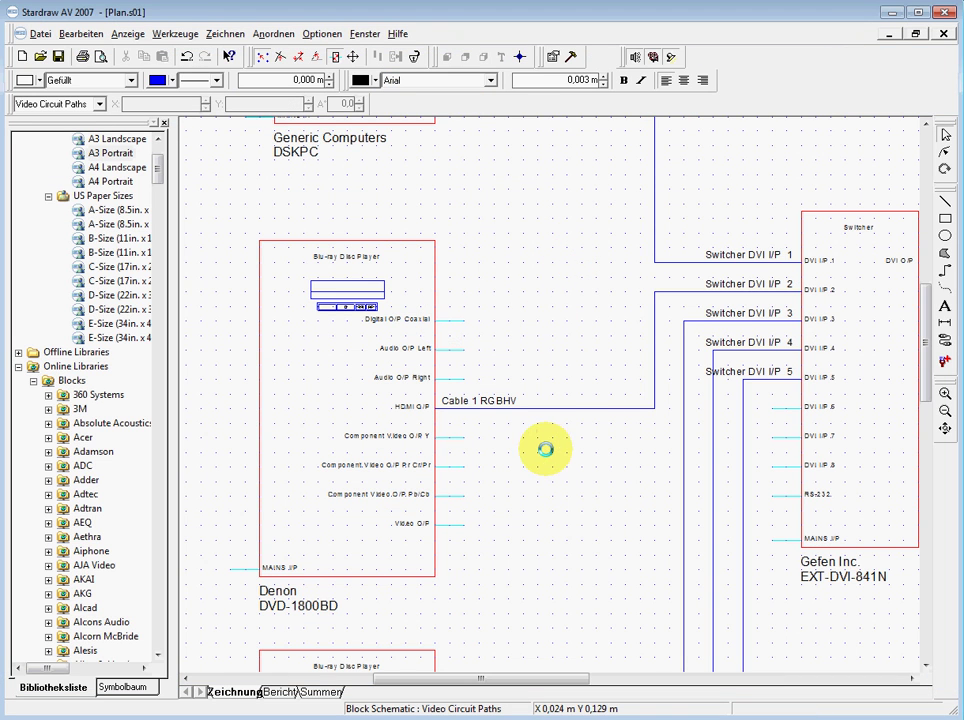